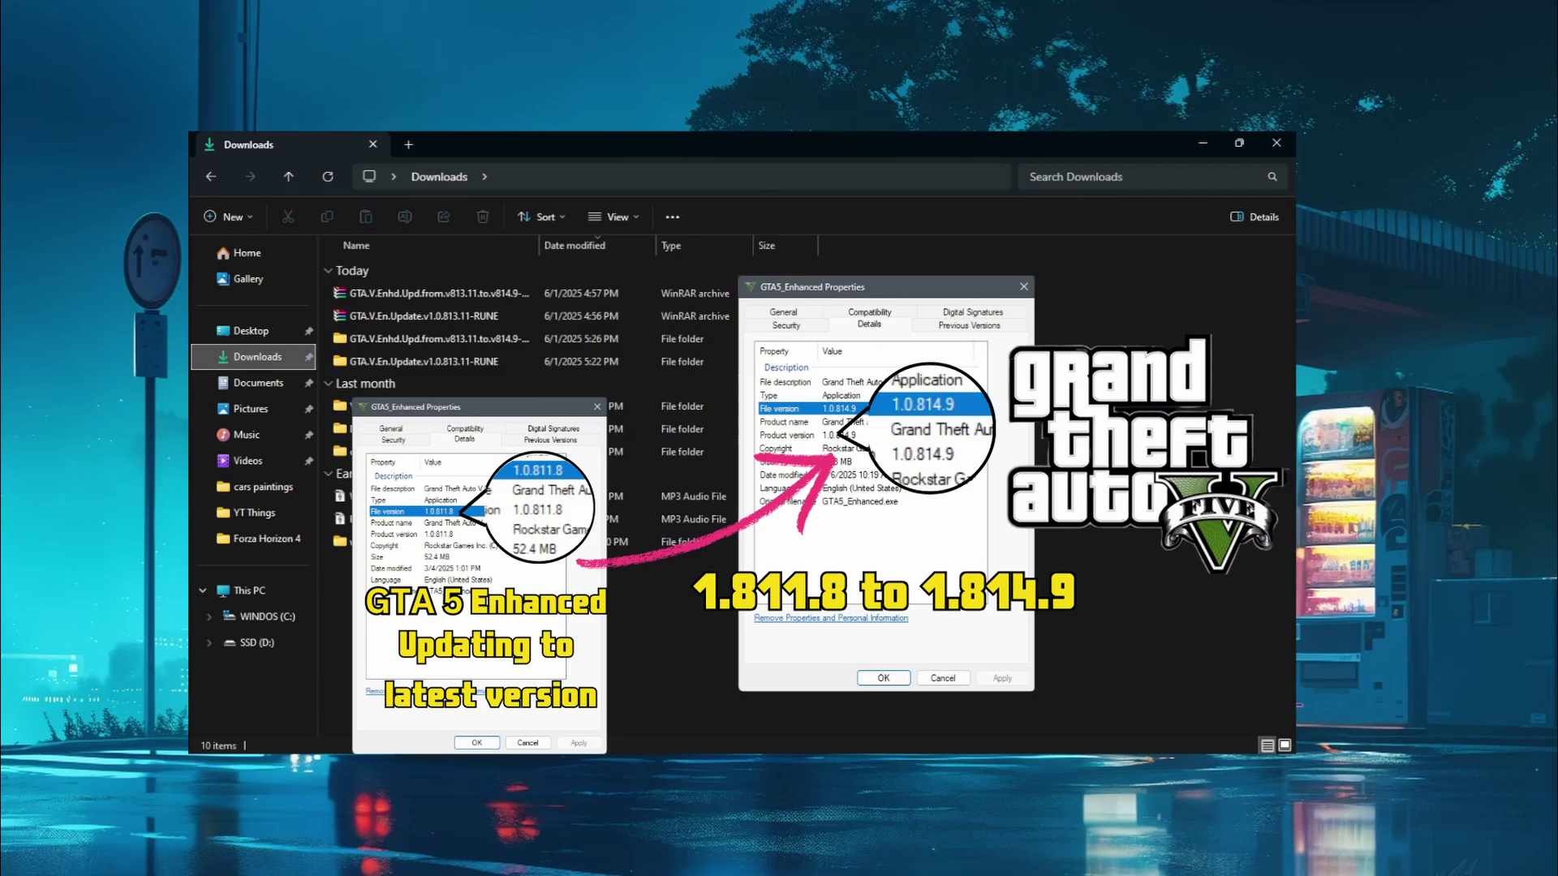
Confirm GTA5_Enhanced shows file version 1.0.811.8, then show Downloads and close its Properties
left_click(753, 847)
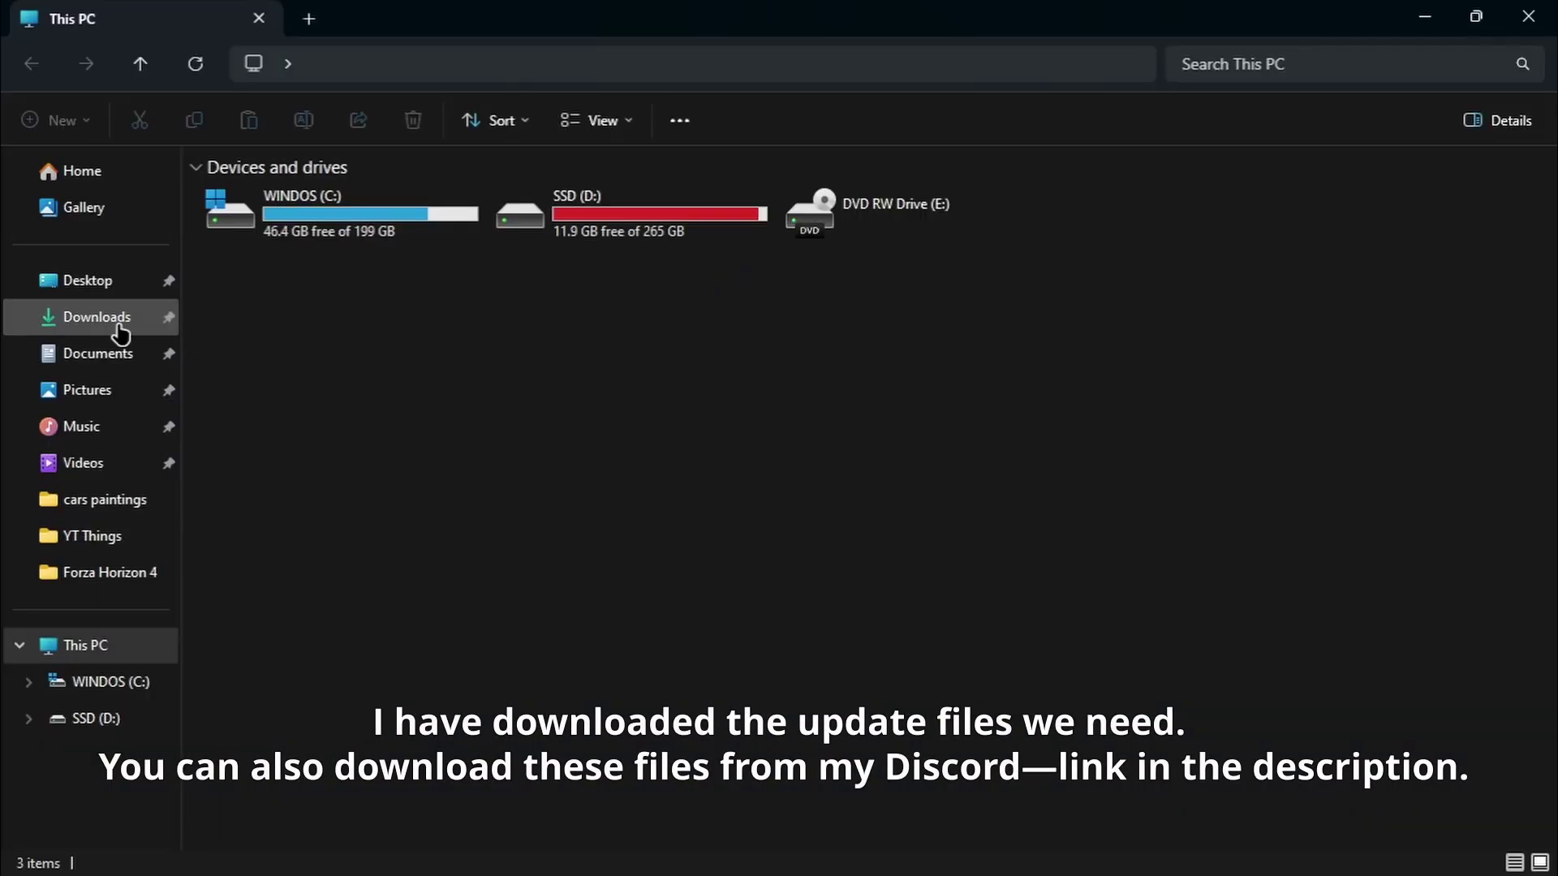
left_click(31, 330)
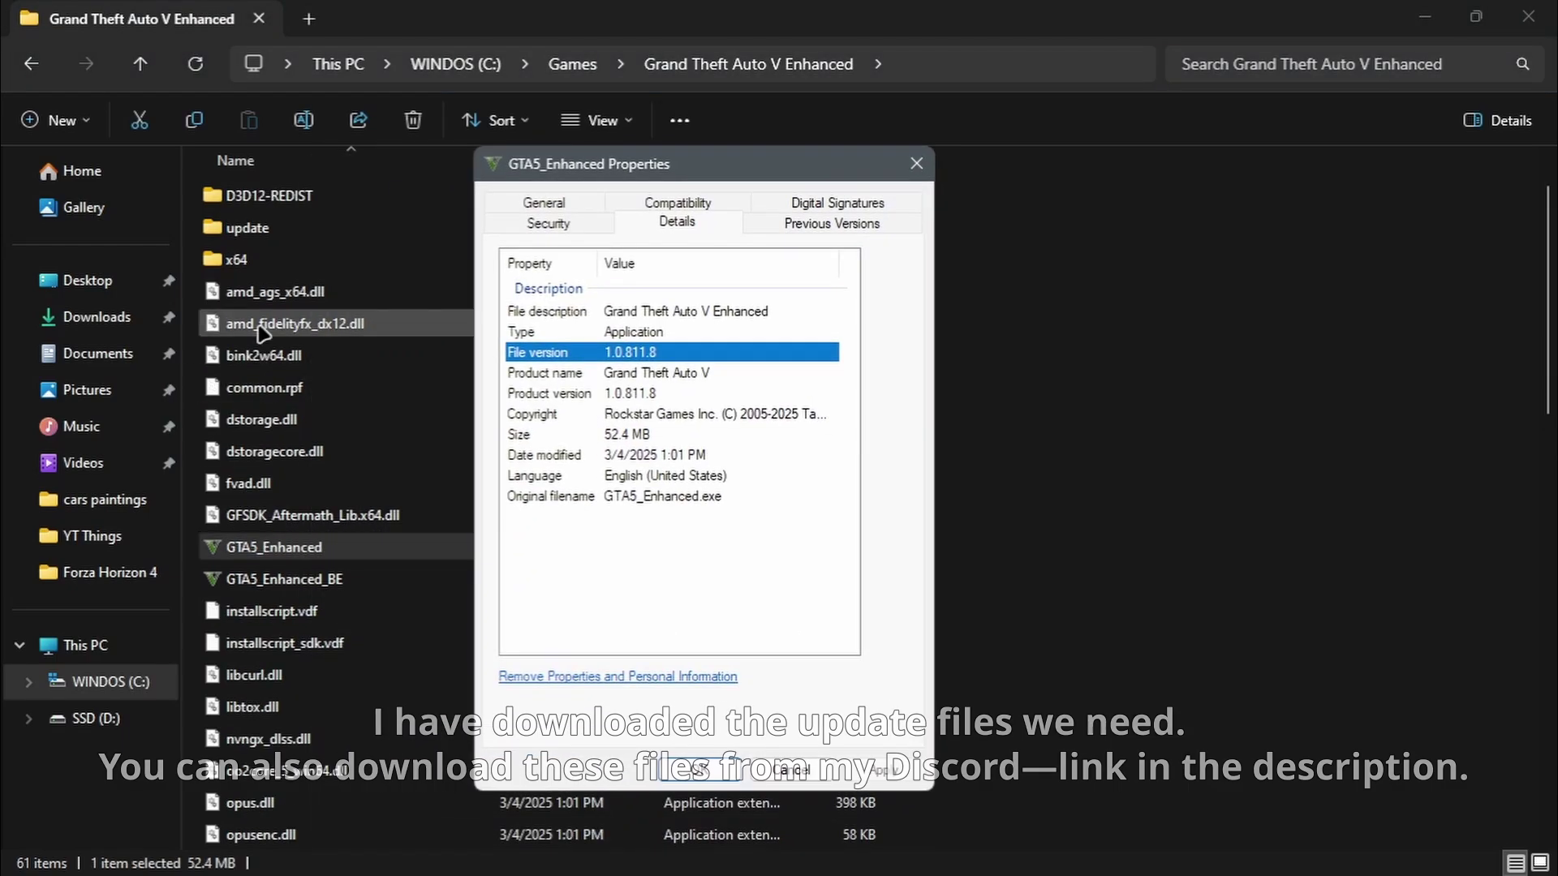
left_click(106, 317)
mouse_move(829, 850)
left_click(925, 759)
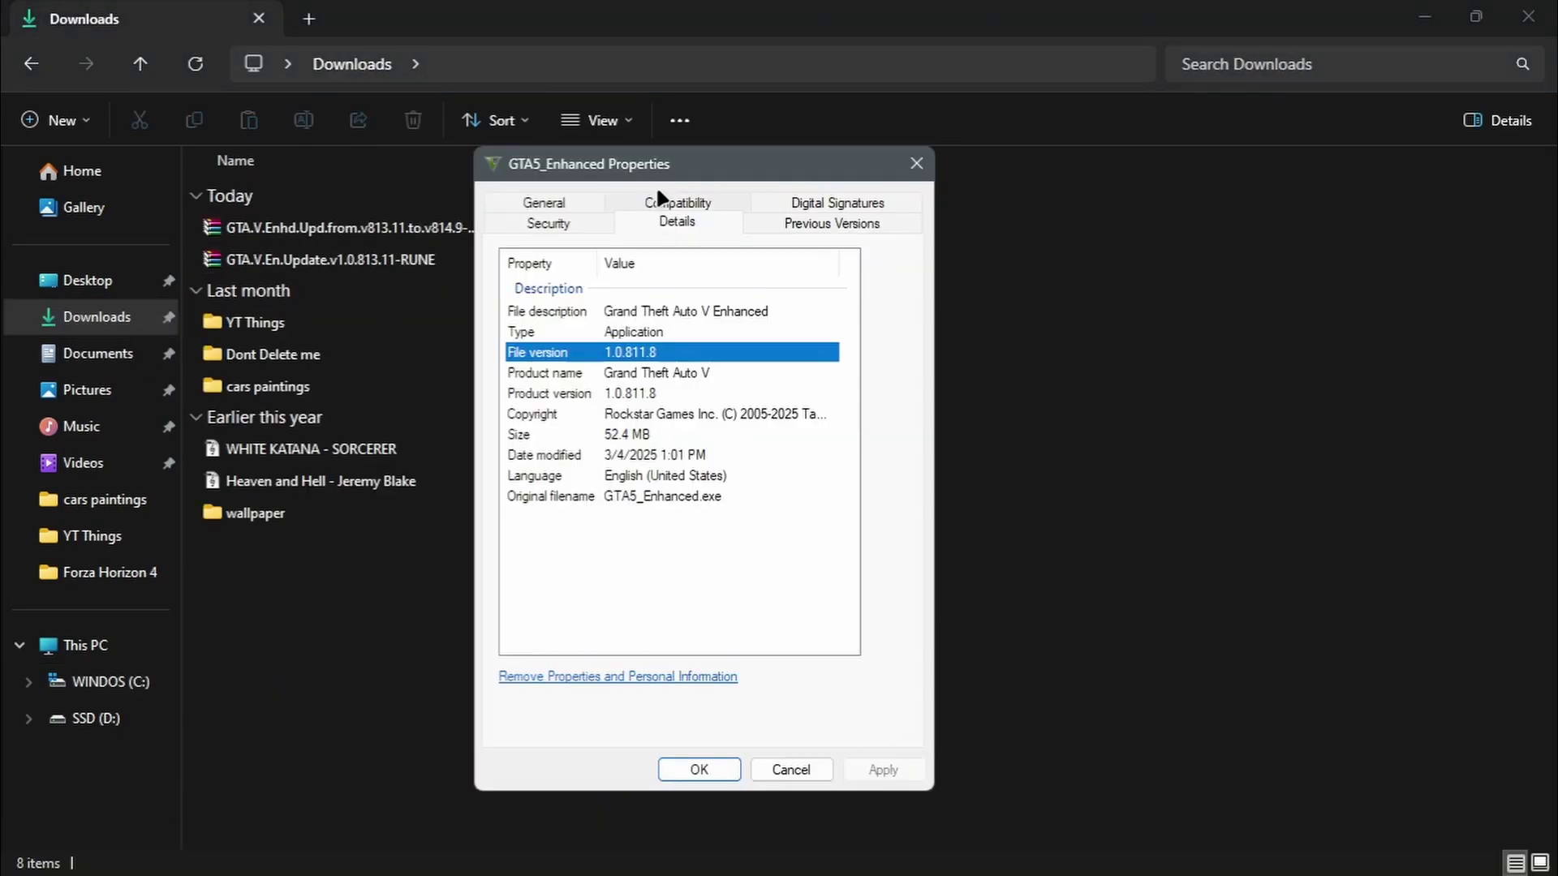
left_click_drag(660, 165, 630, 79)
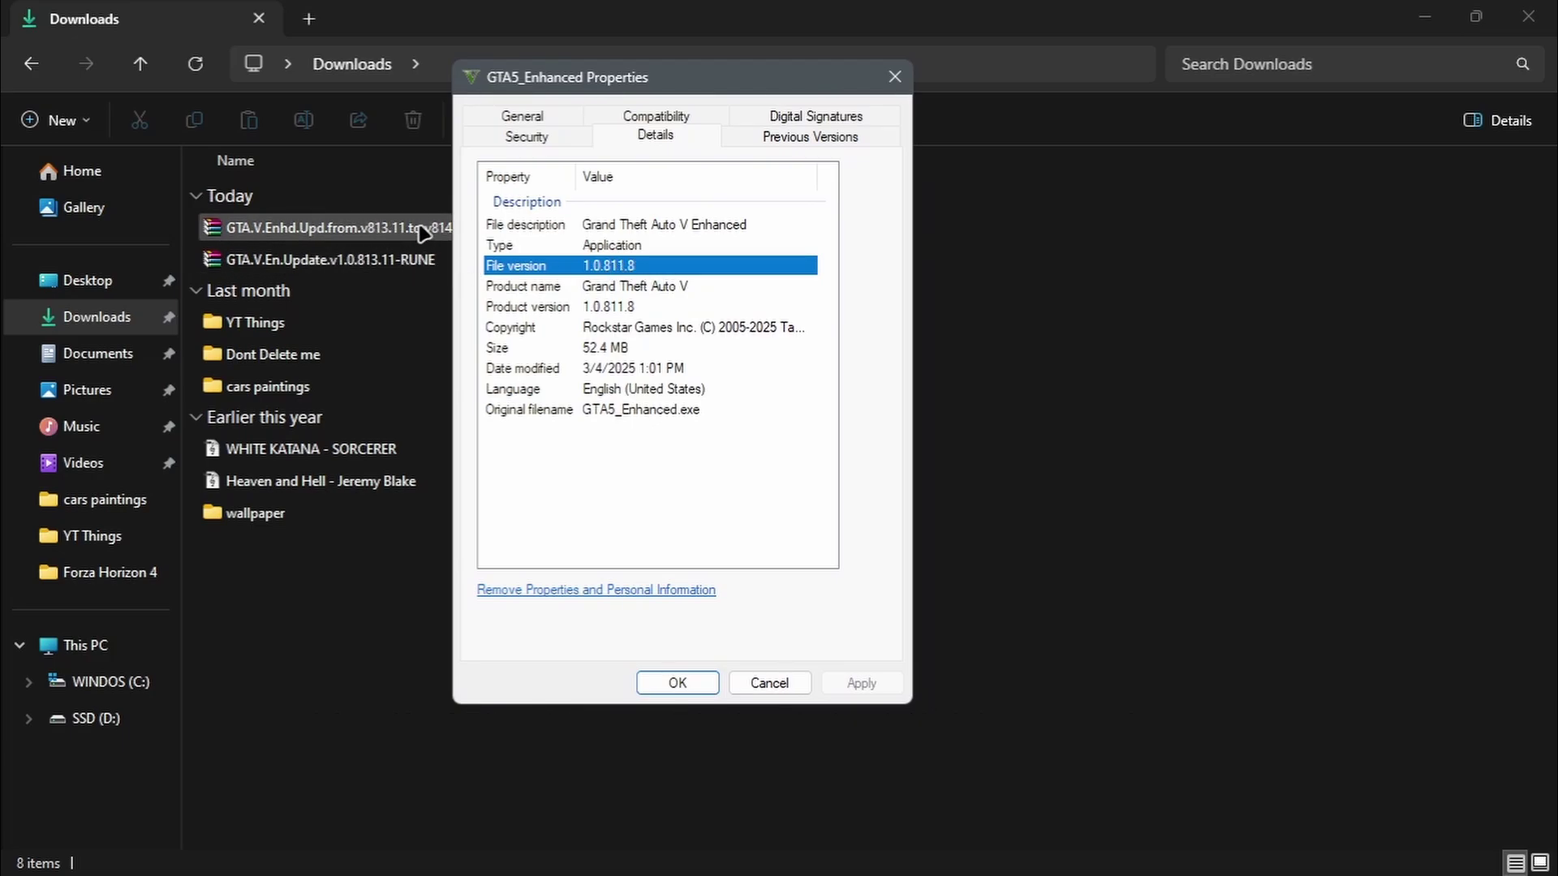
left_click_drag(621, 77, 665, 72)
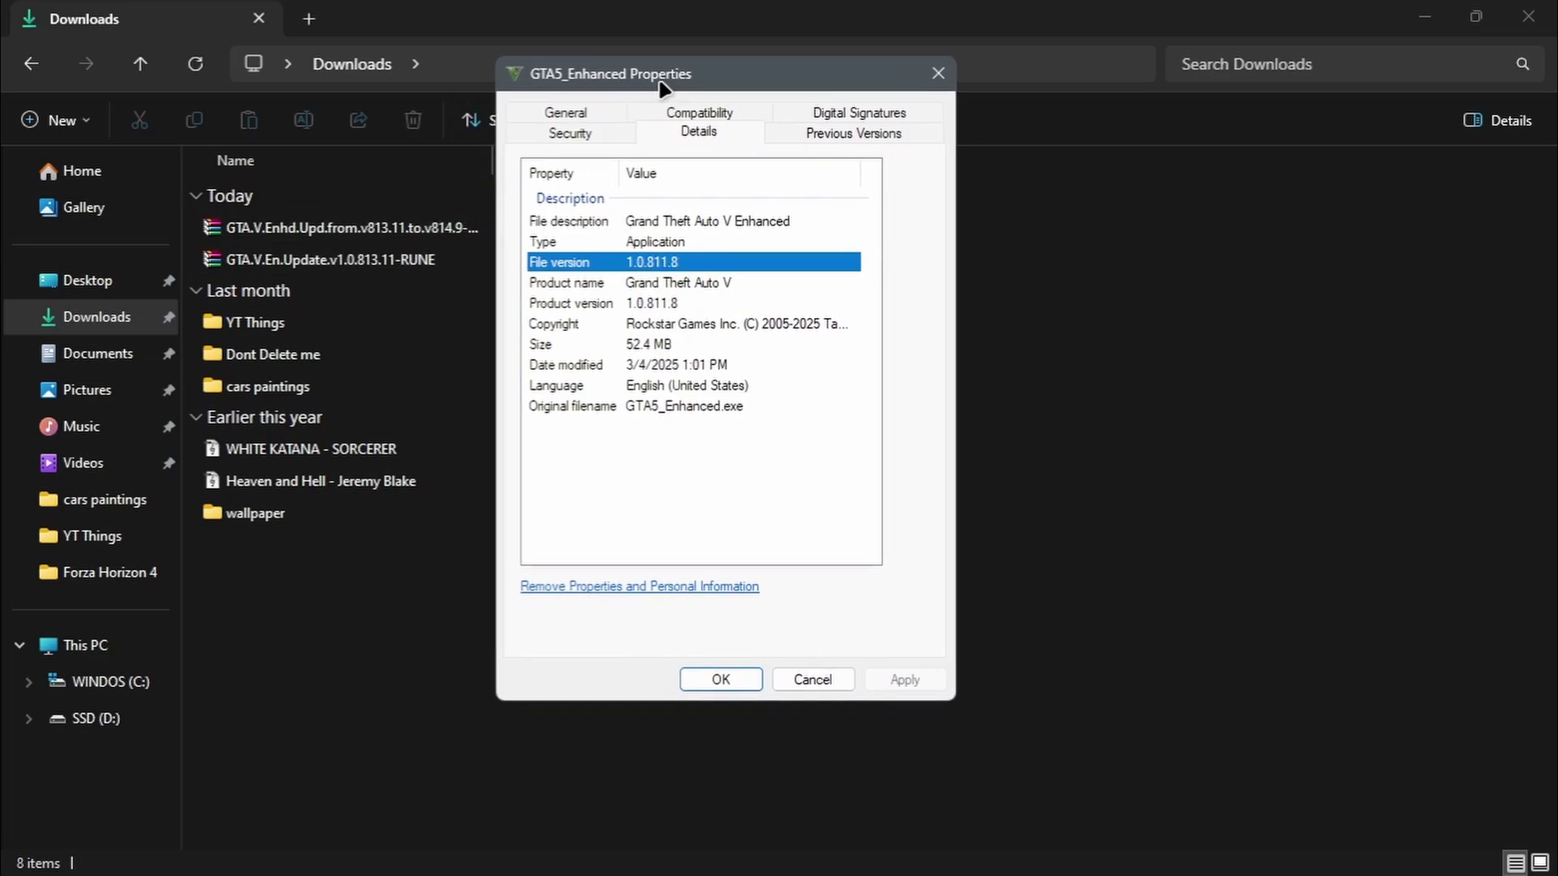
left_click(939, 74)
Open the GTA.V.En.Update.v1.0.813.11-RUNE archive in WinRAR
left_click(349, 261)
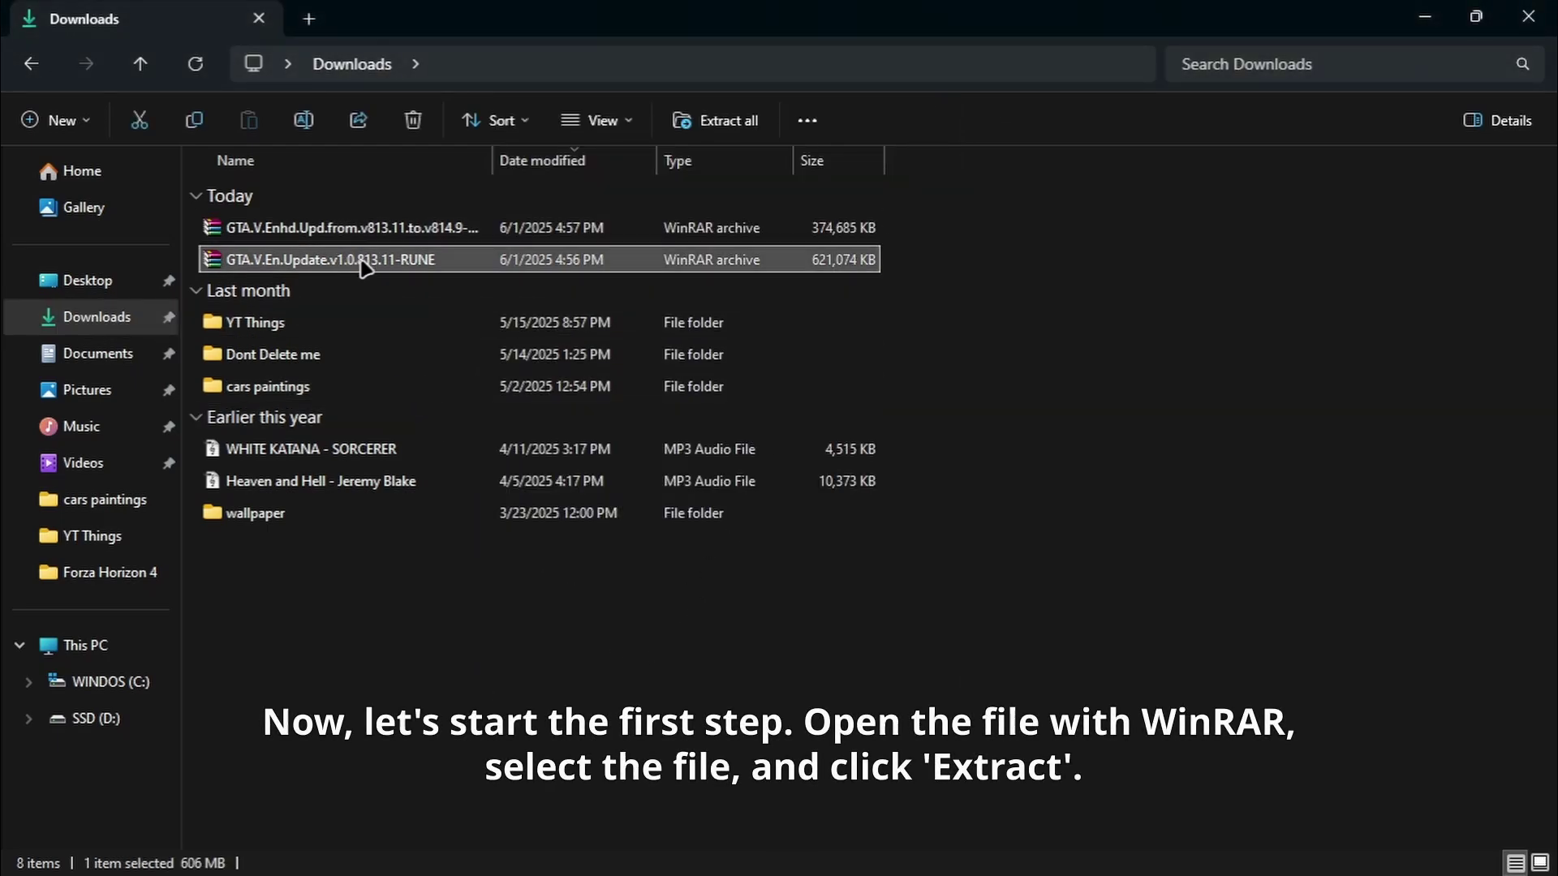
right_click(361, 266)
mouse_move(483, 380)
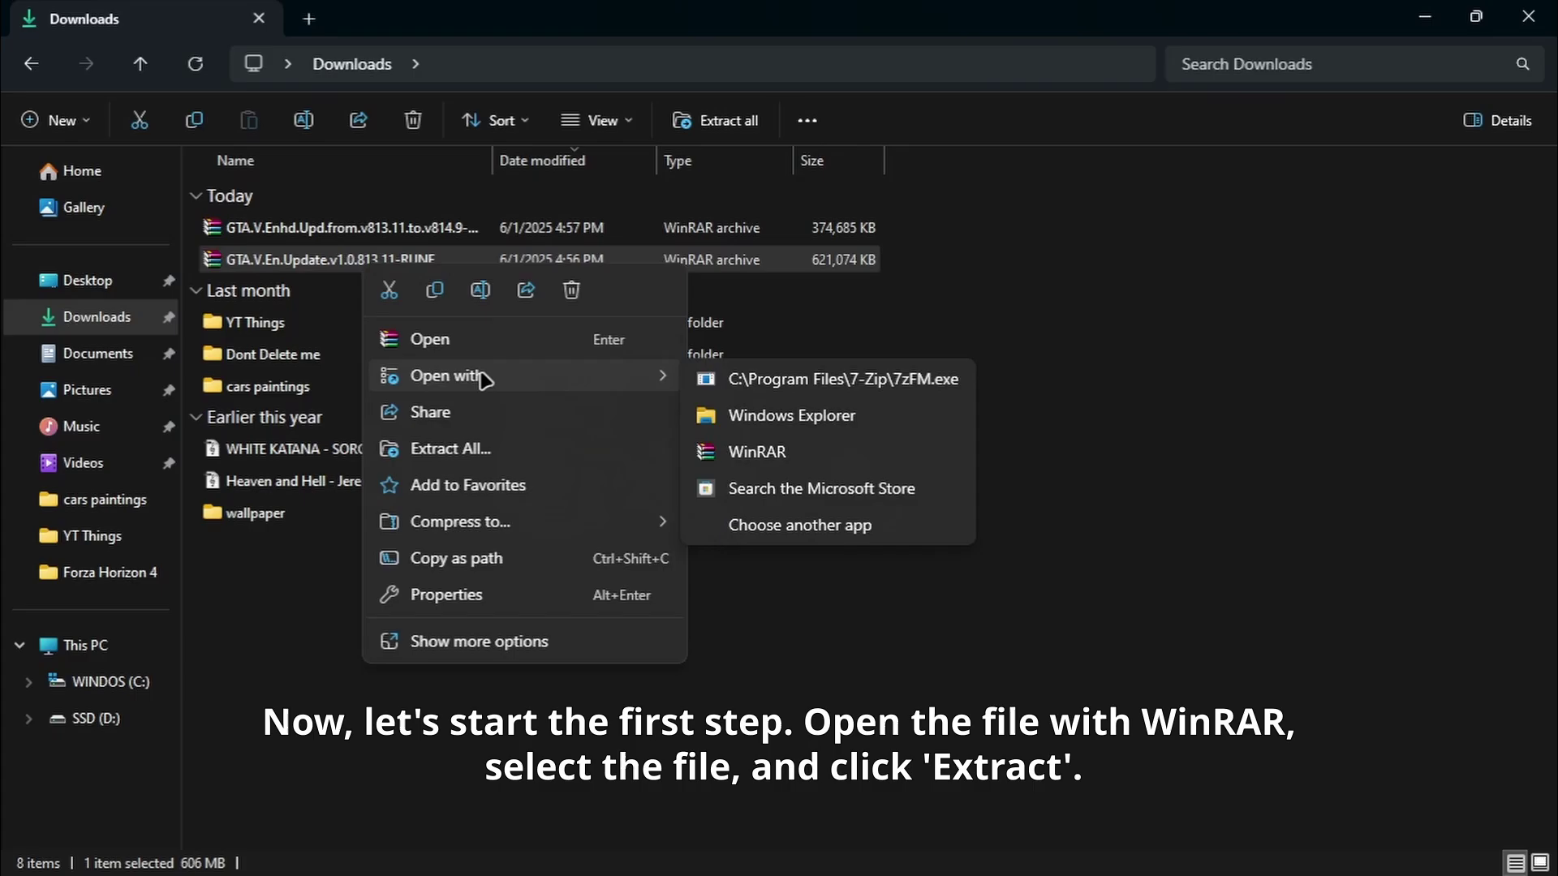
left_click(772, 447)
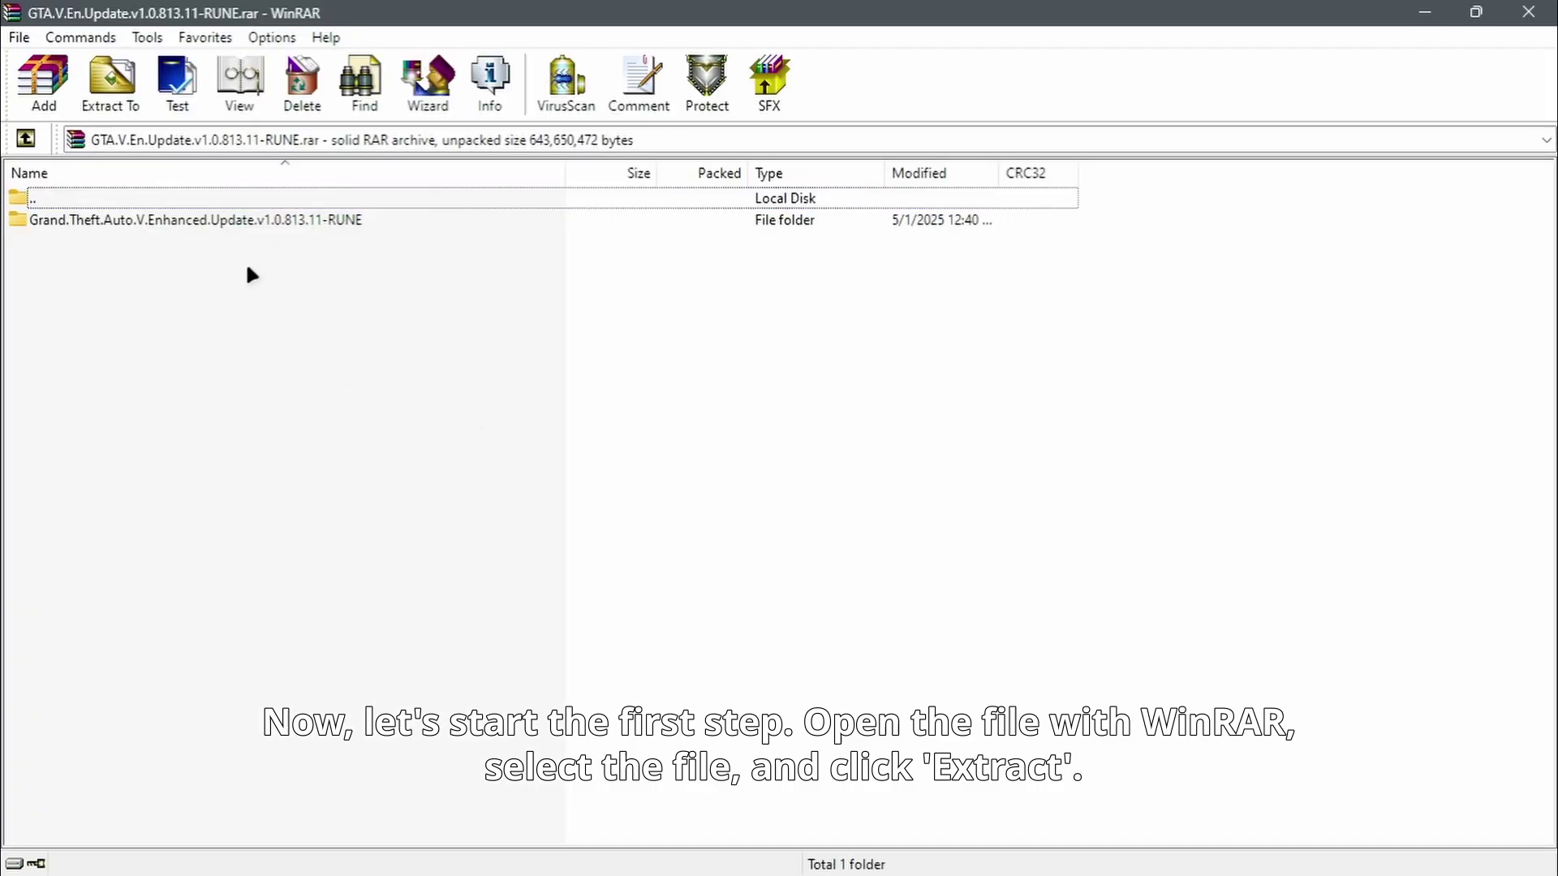
Extract the Grand.Theft.Auto.V.Enhanced.Update.v1.0.813.11-RUNE folder to Downloads and close WinRAR
left_click_drag(127, 291, 111, 207)
left_click(132, 285)
left_click(141, 221)
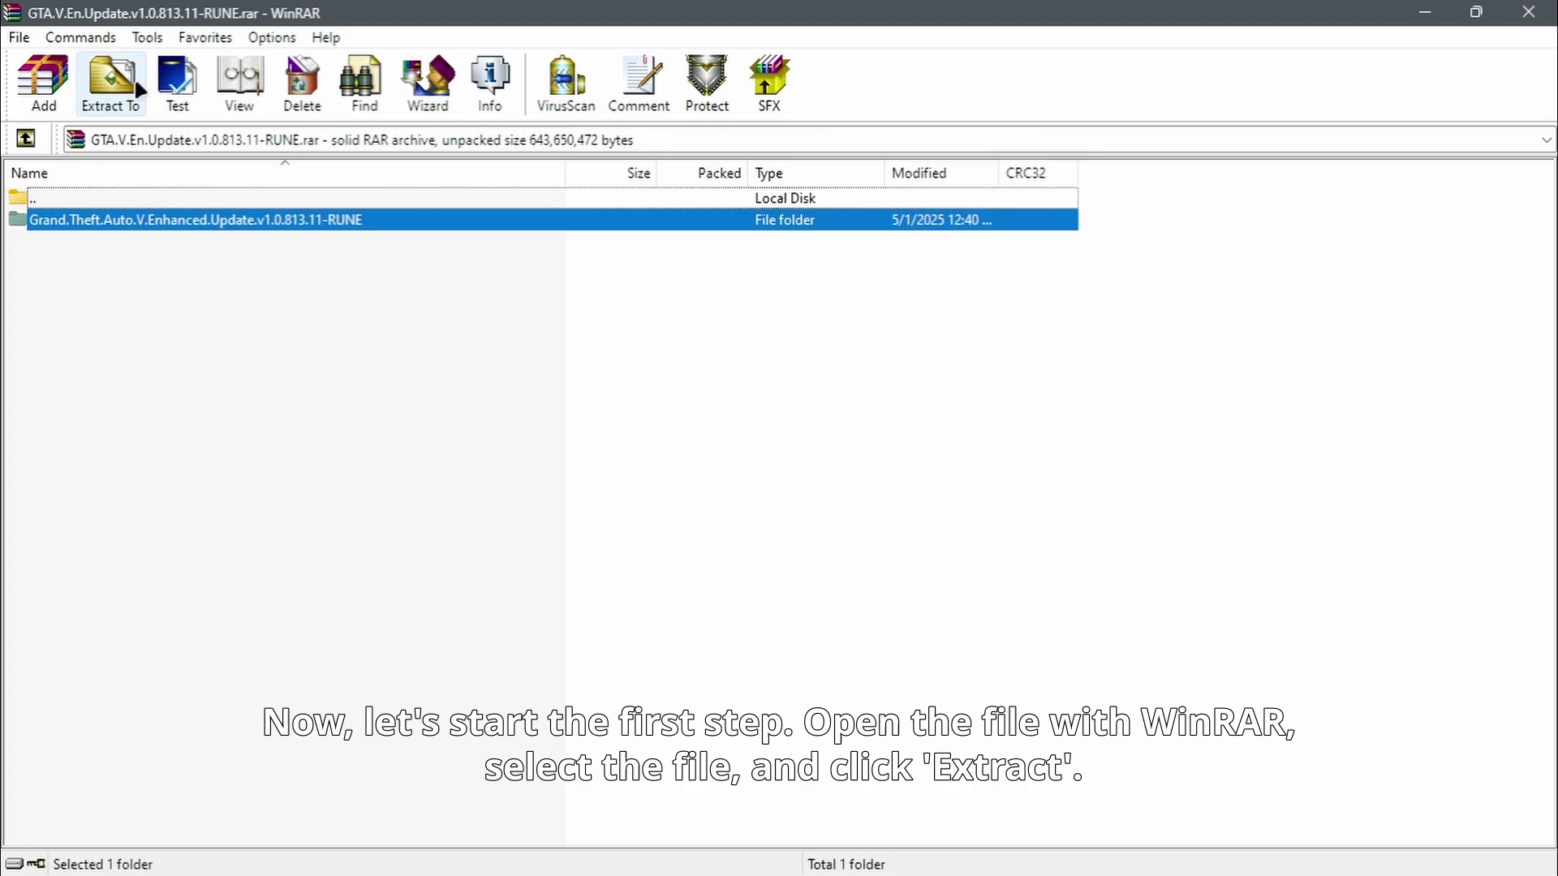
left_click(129, 74)
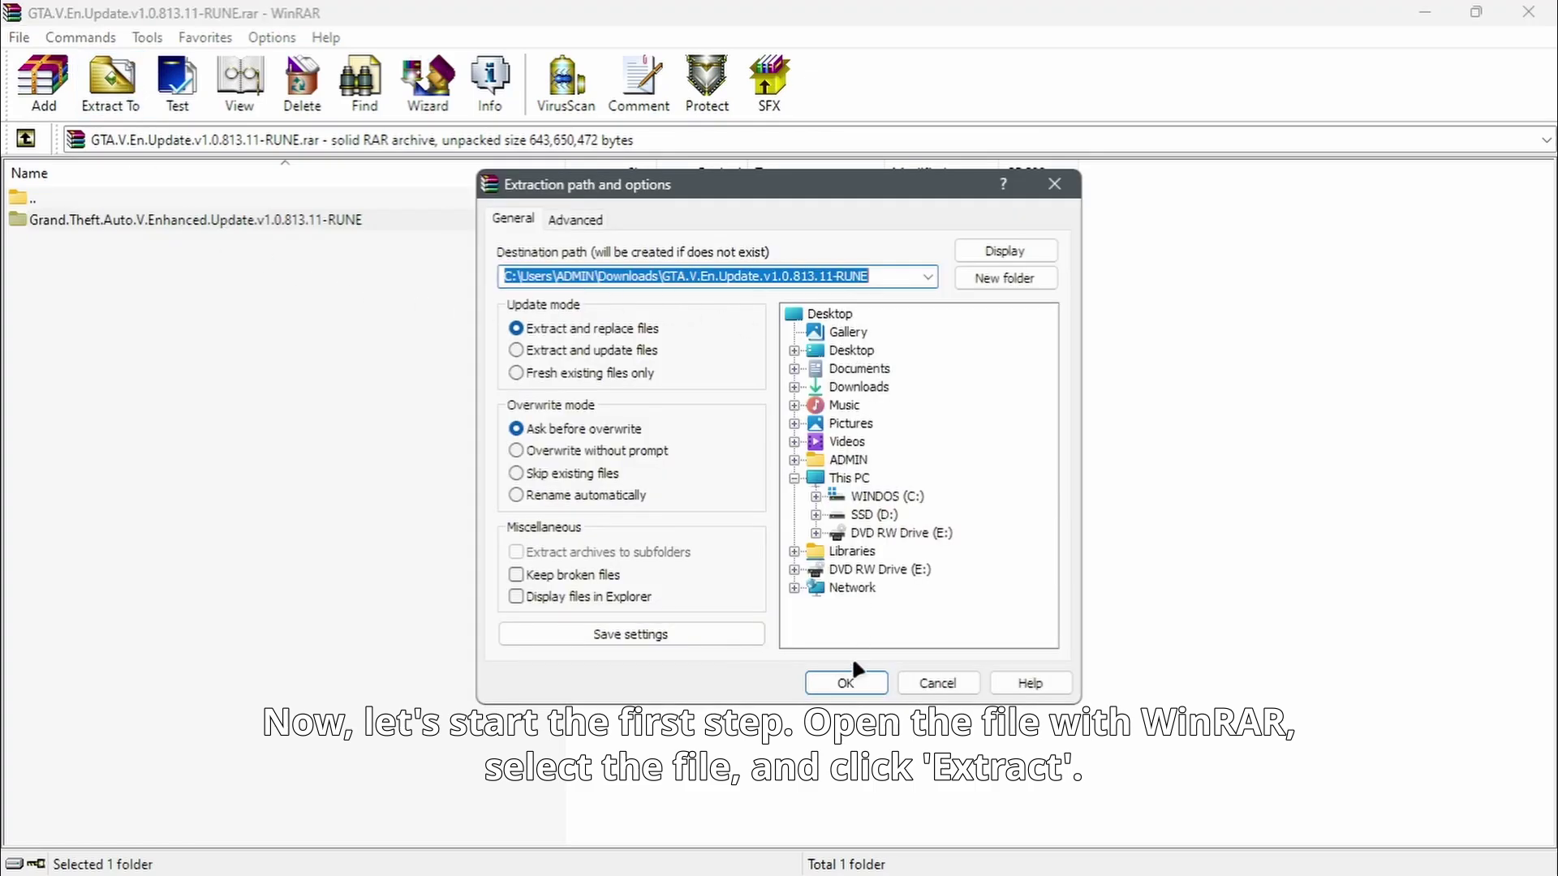
left_click(843, 680)
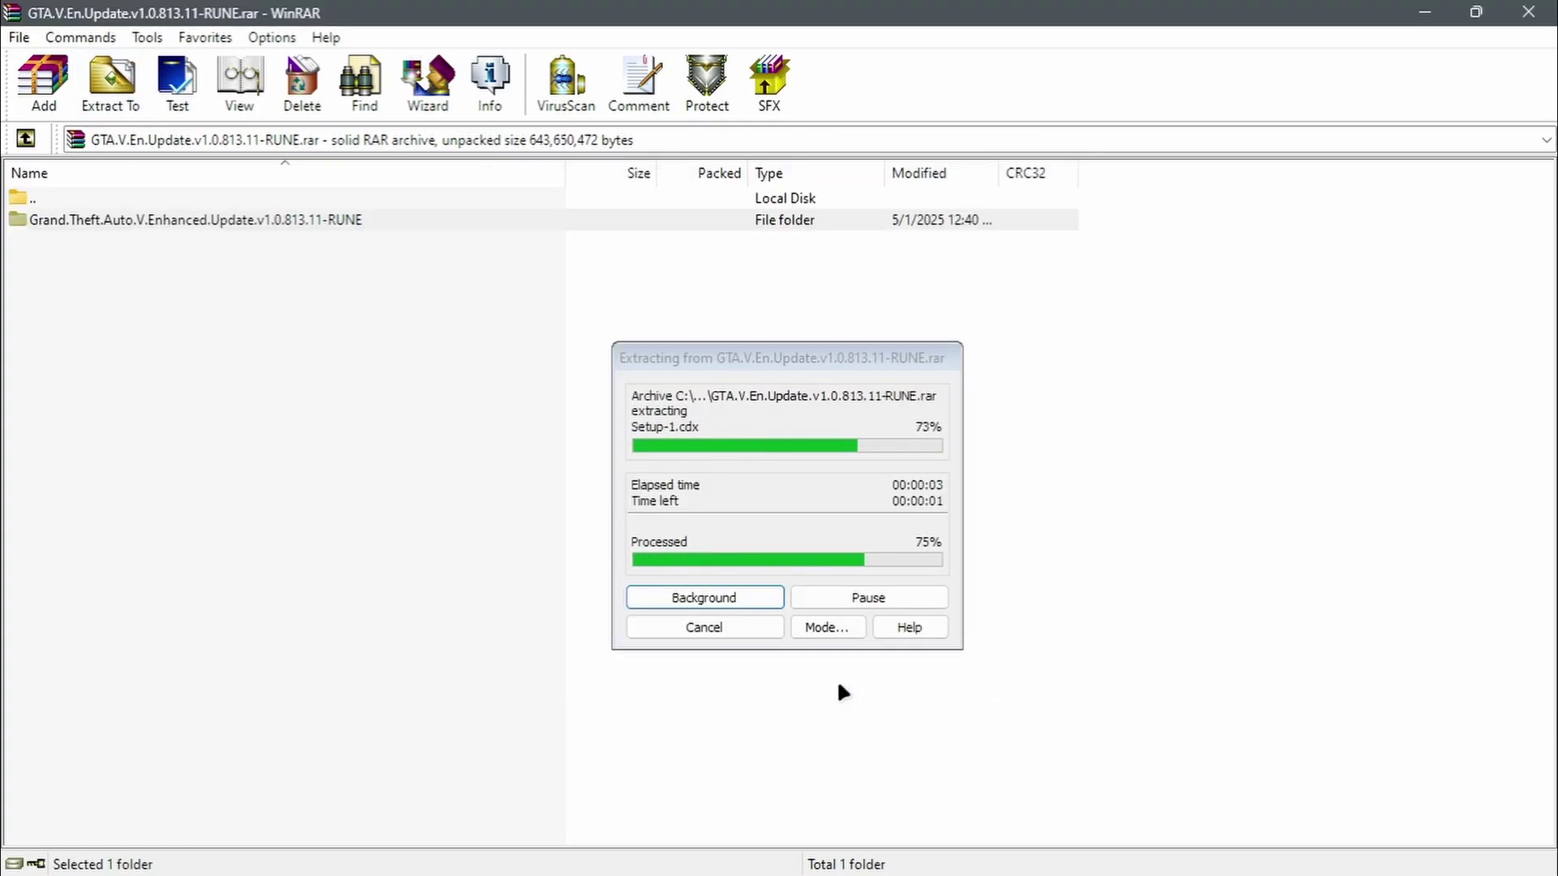
left_click(1530, 12)
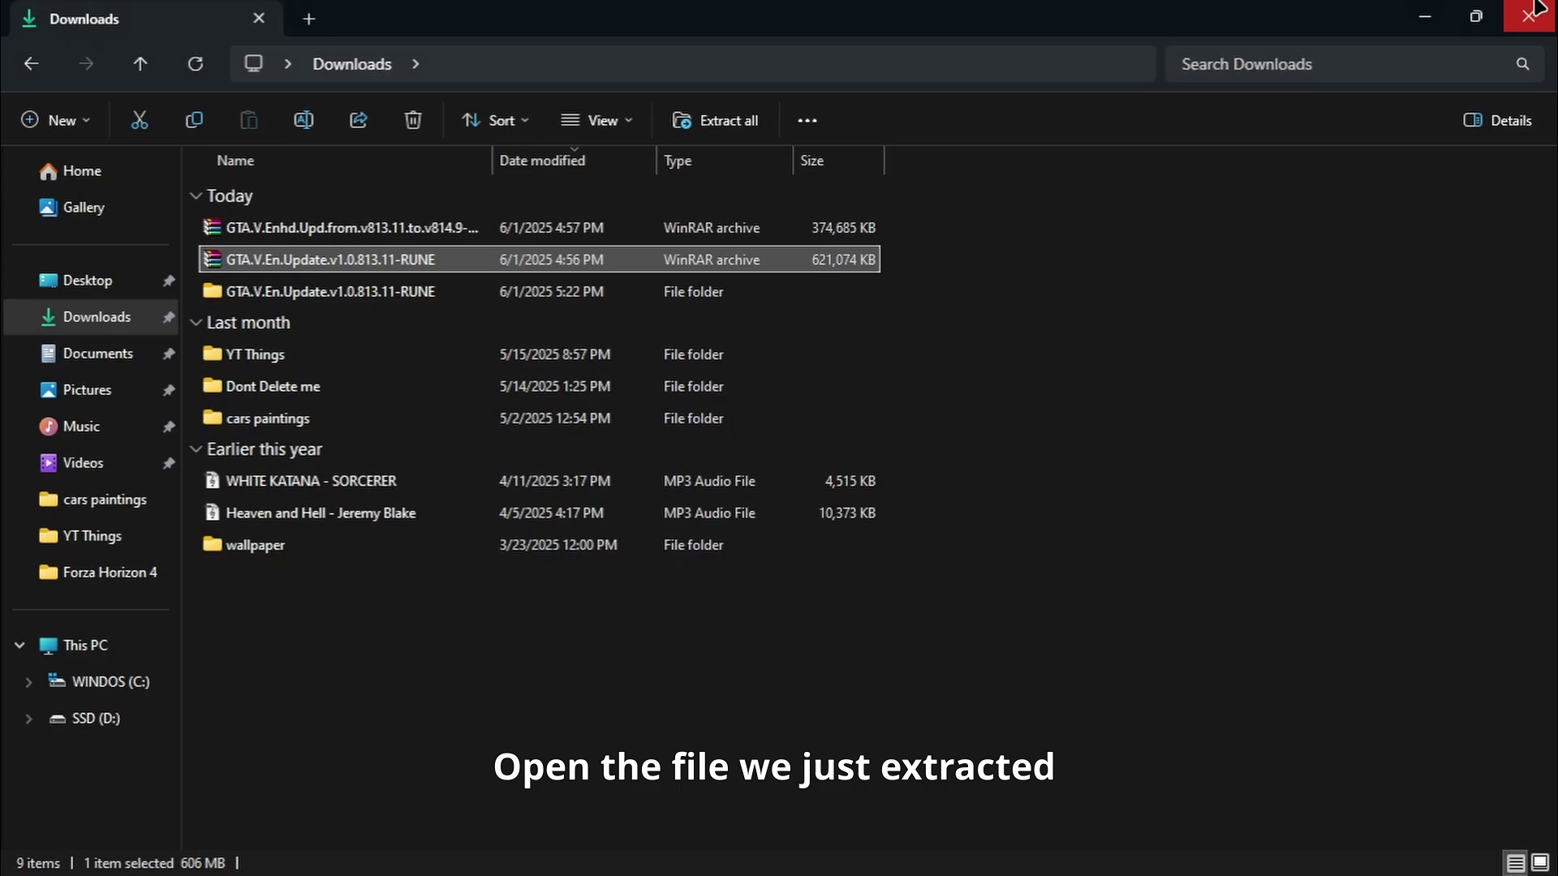
Browse into GTA.V.En.Update.v1.0.813.11-RUNE, then Grand.Theft.Auto.V.Enhanced.Update.v1.0.813.11-RUNE, then Update
double_click(358, 302)
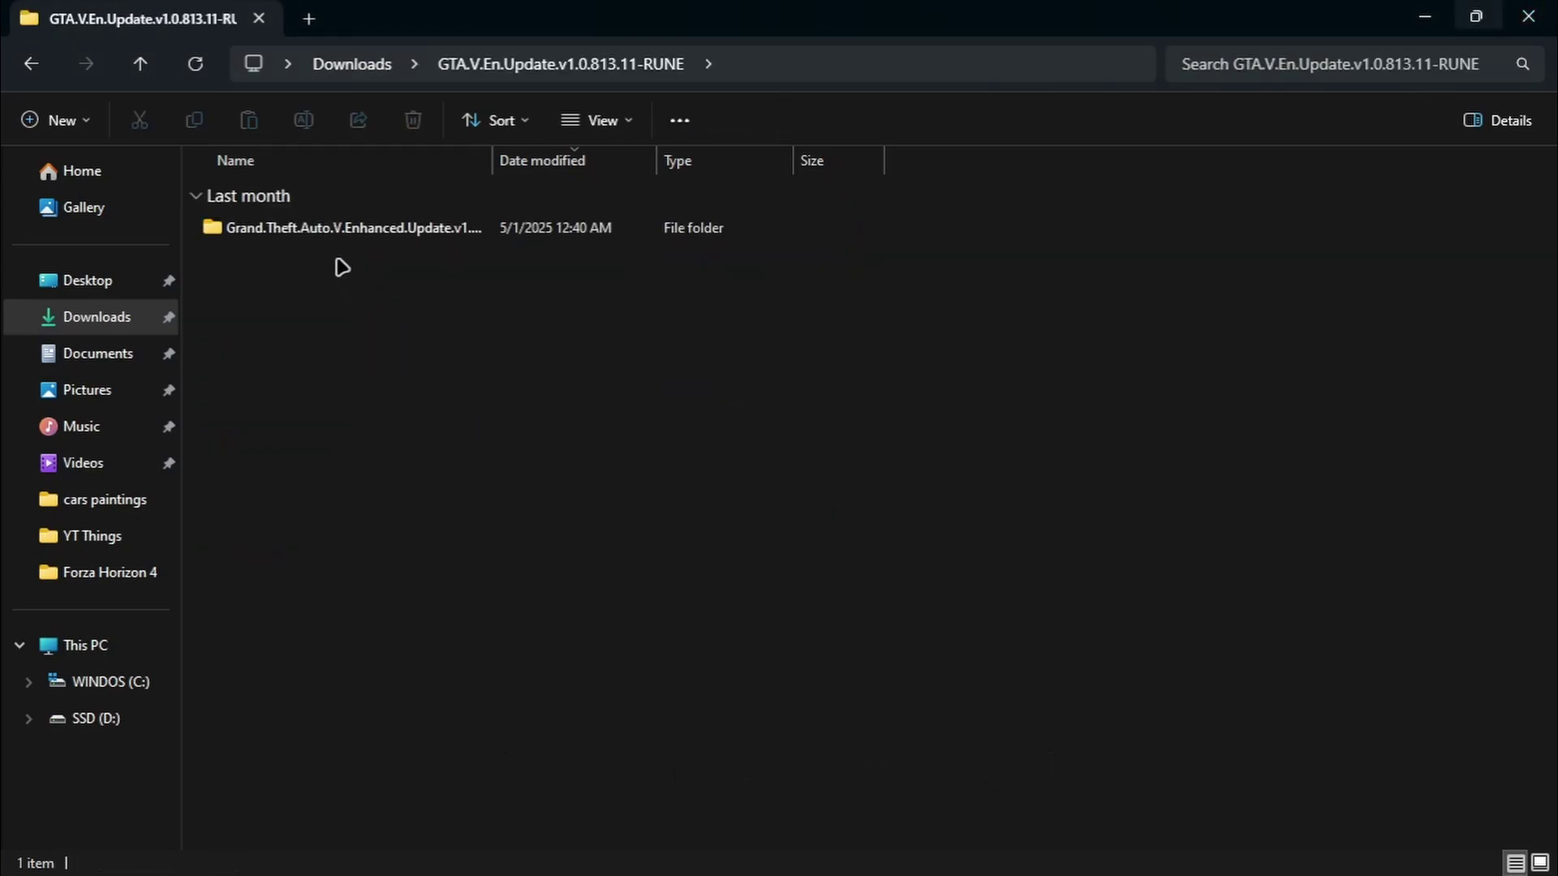
double_click(302, 235)
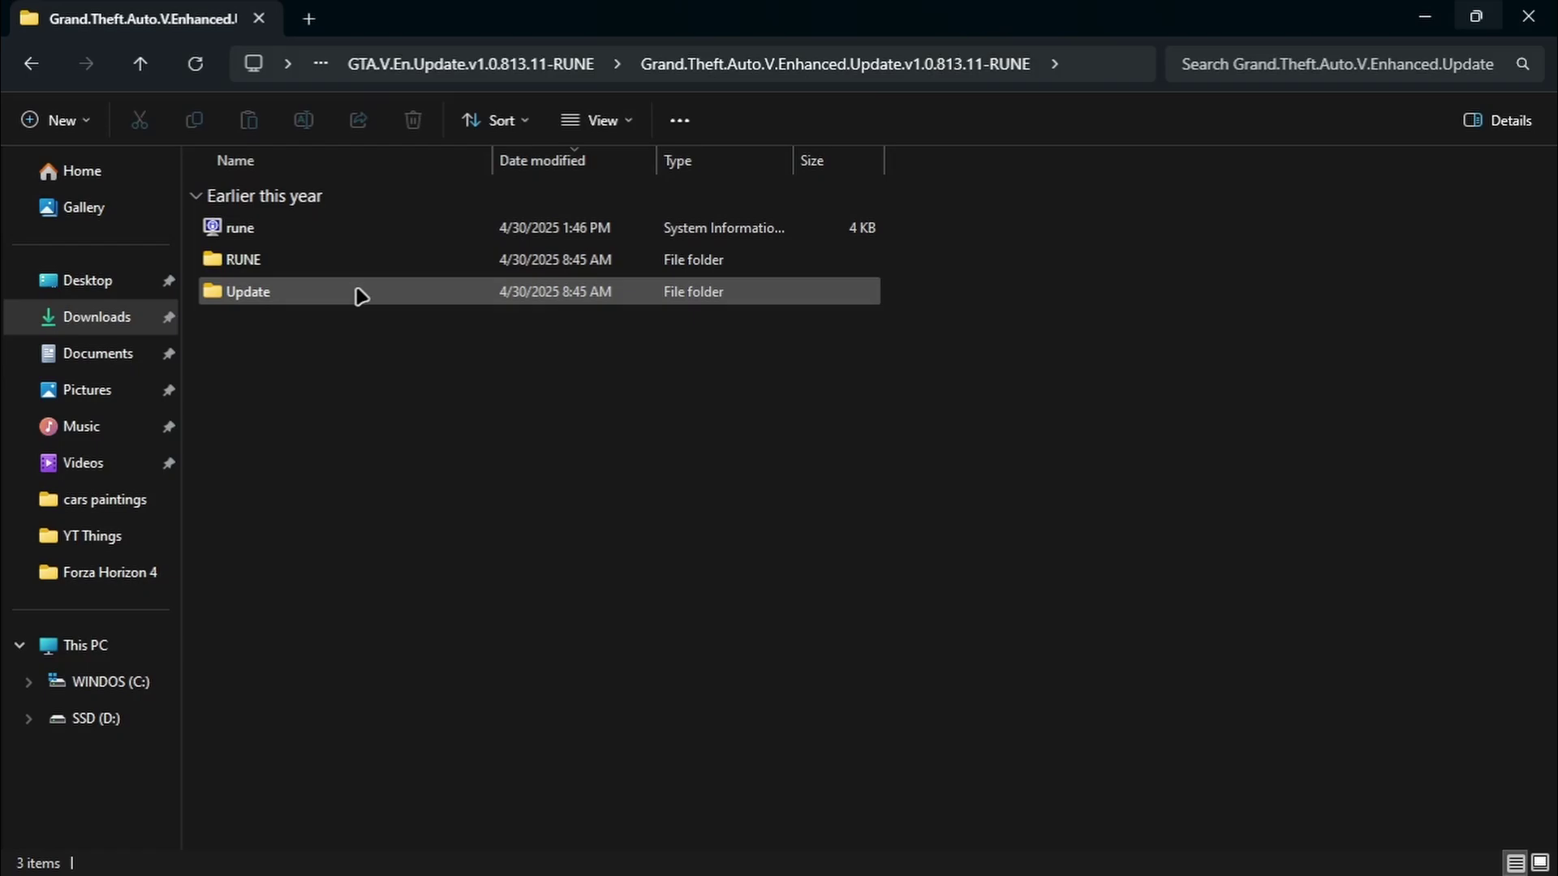
double_click(294, 301)
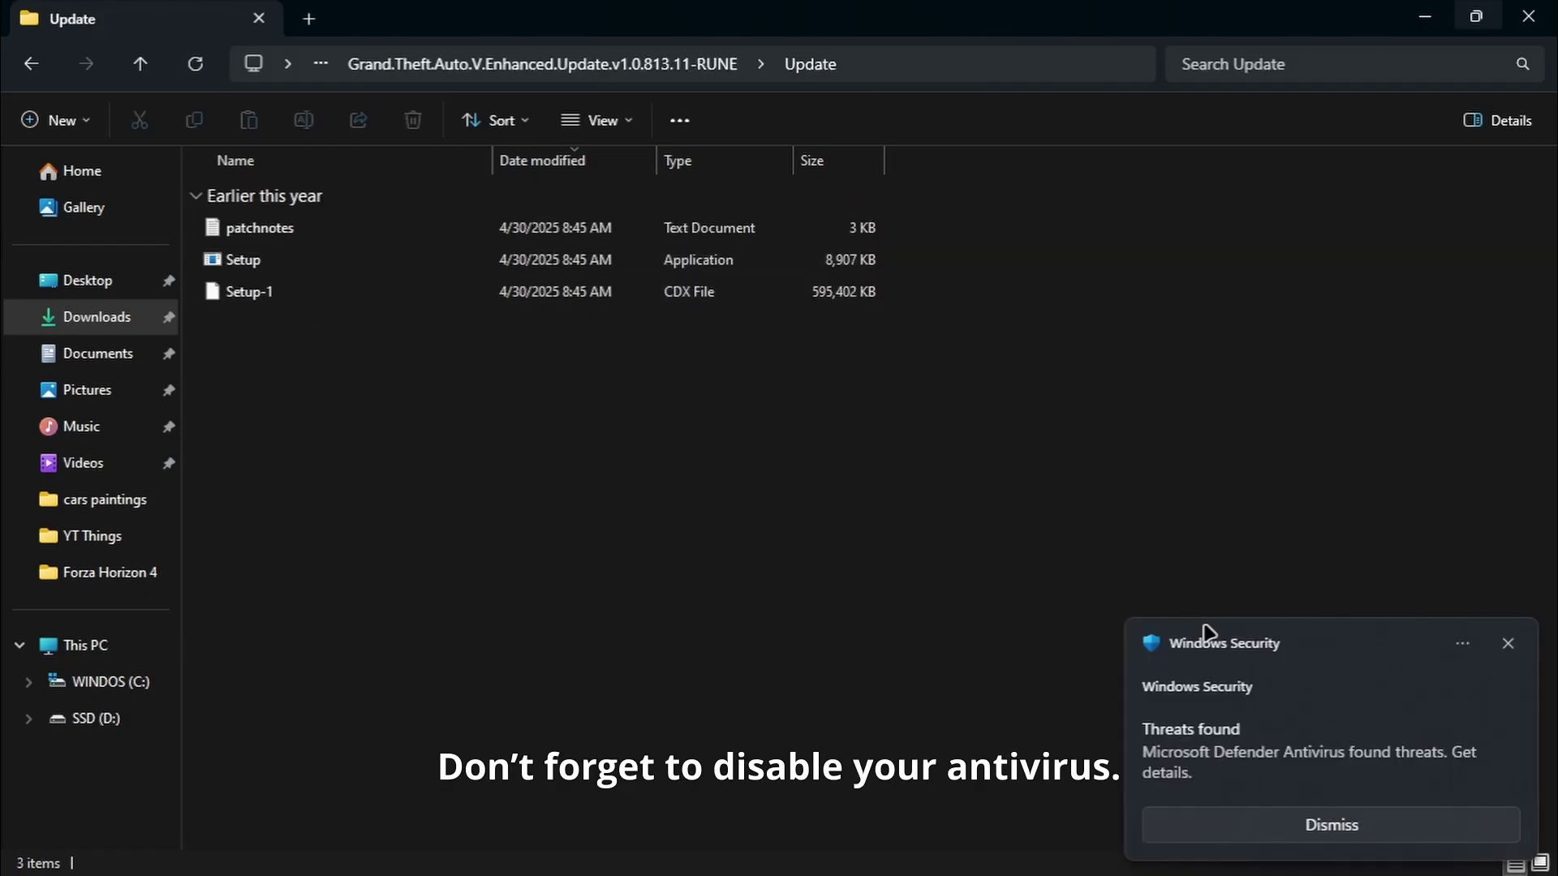
Turn off Real-time protection in Windows Security, then reopen the Update folder, now missing Setup
key("alt+space")
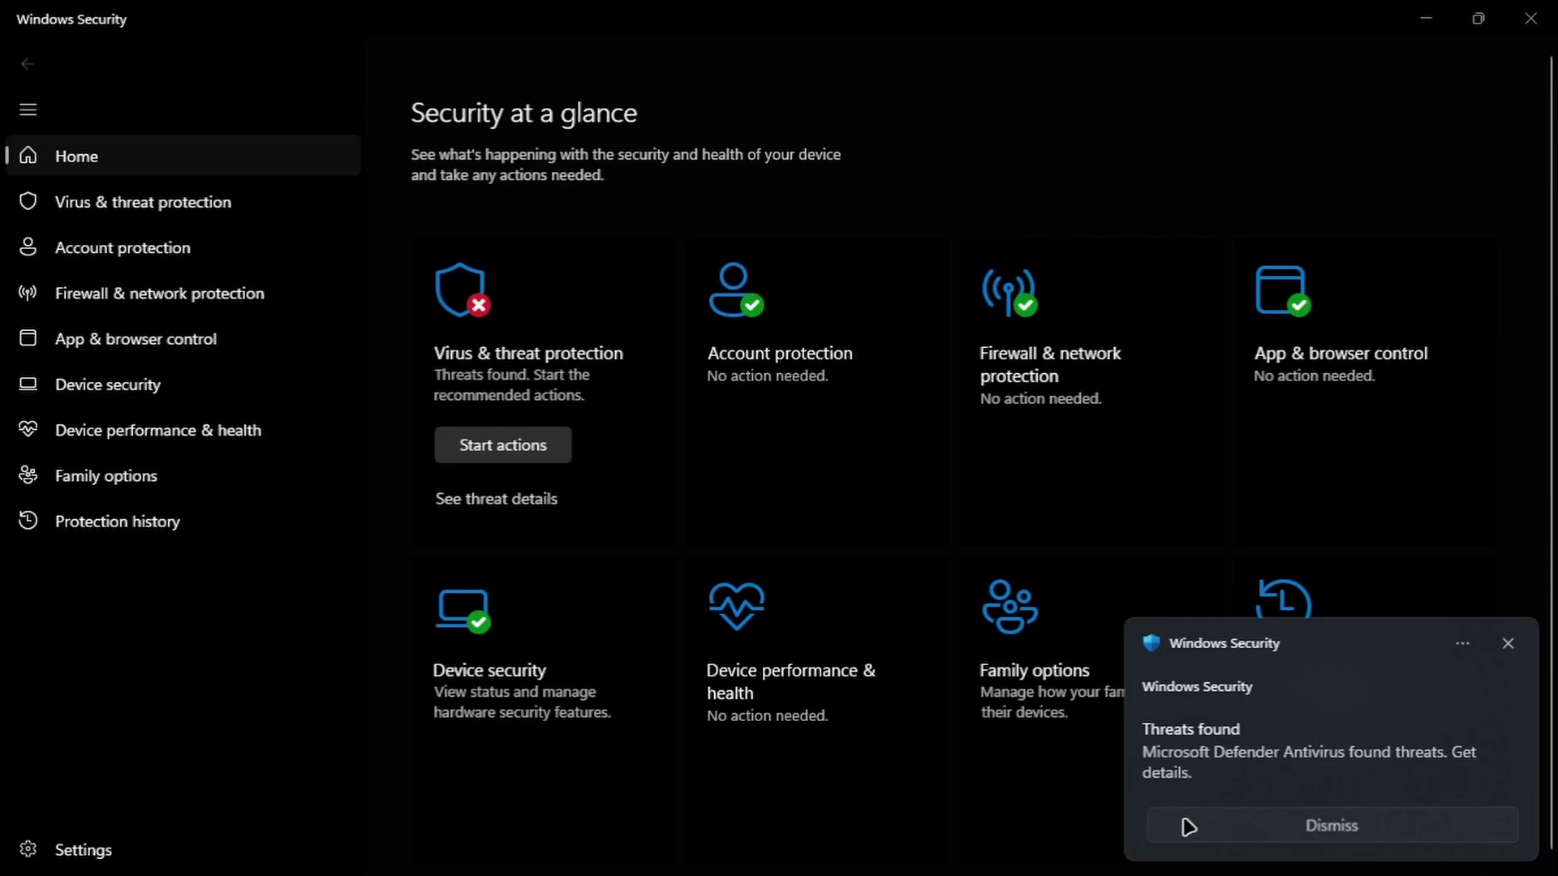
left_click(1189, 827)
left_click(536, 499)
scroll(690, 507, "down", 3)
left_click(528, 560)
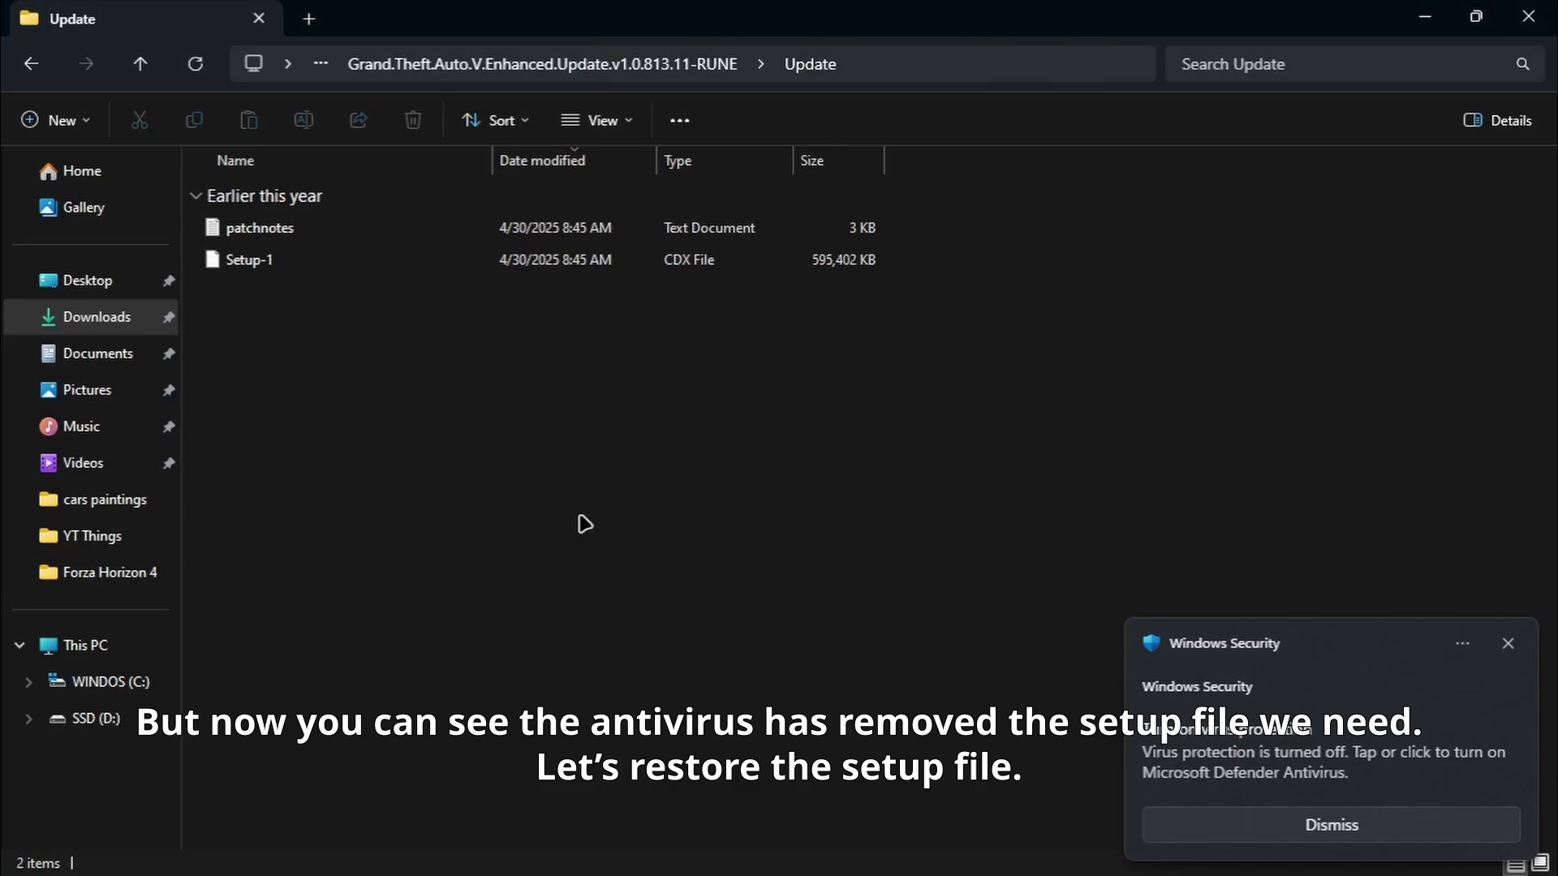
left_click(1181, 836)
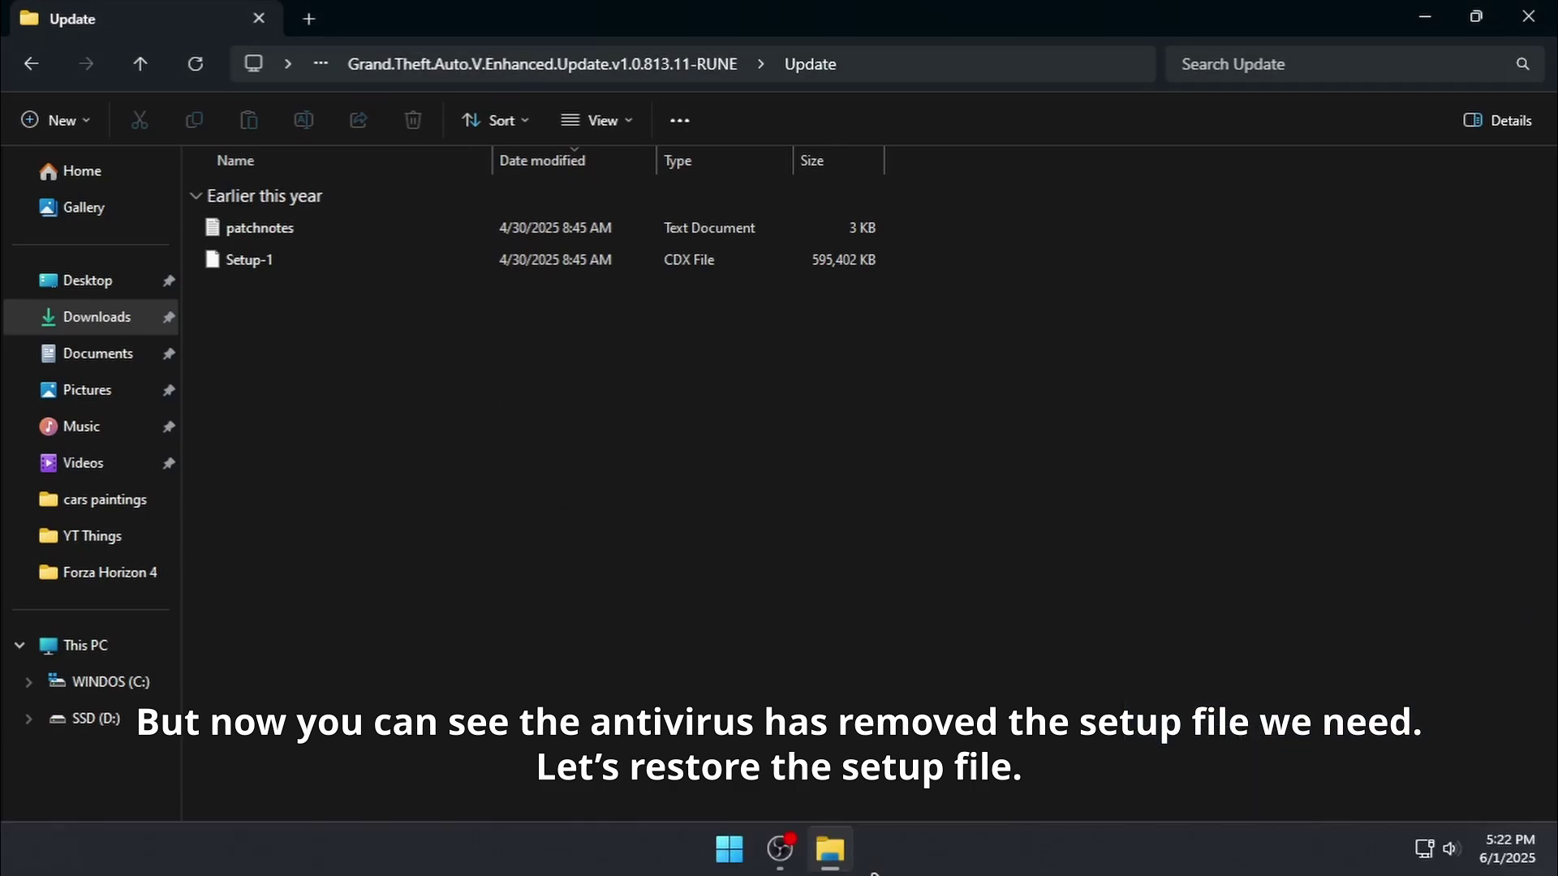
left_click(31, 63)
double_click(363, 232)
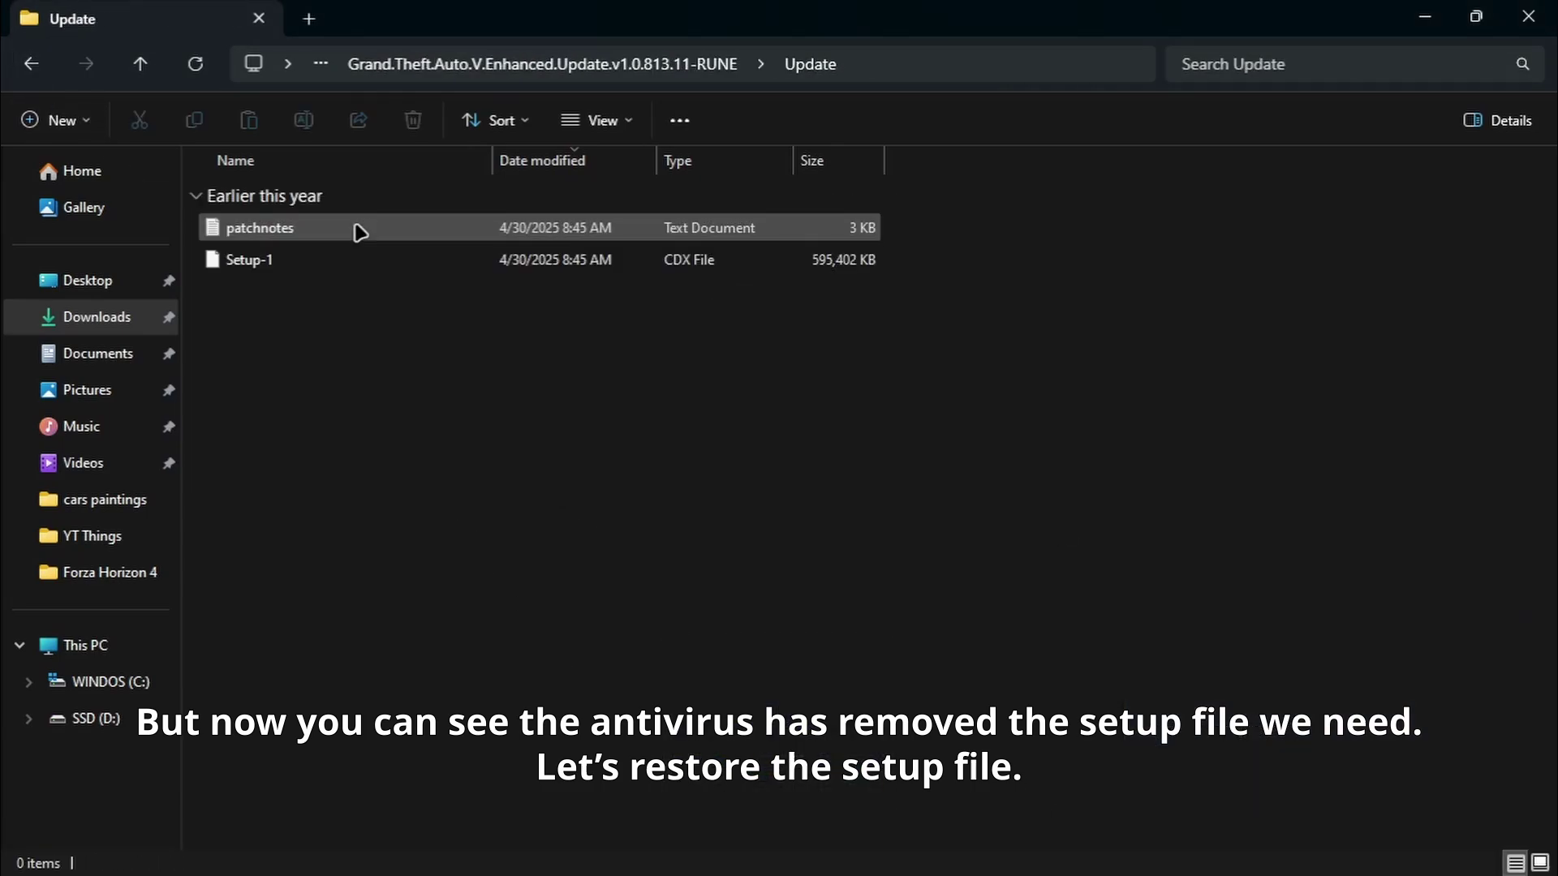
Launch Windows Security from the Start menu and view Protection history
mouse_move(756, 873)
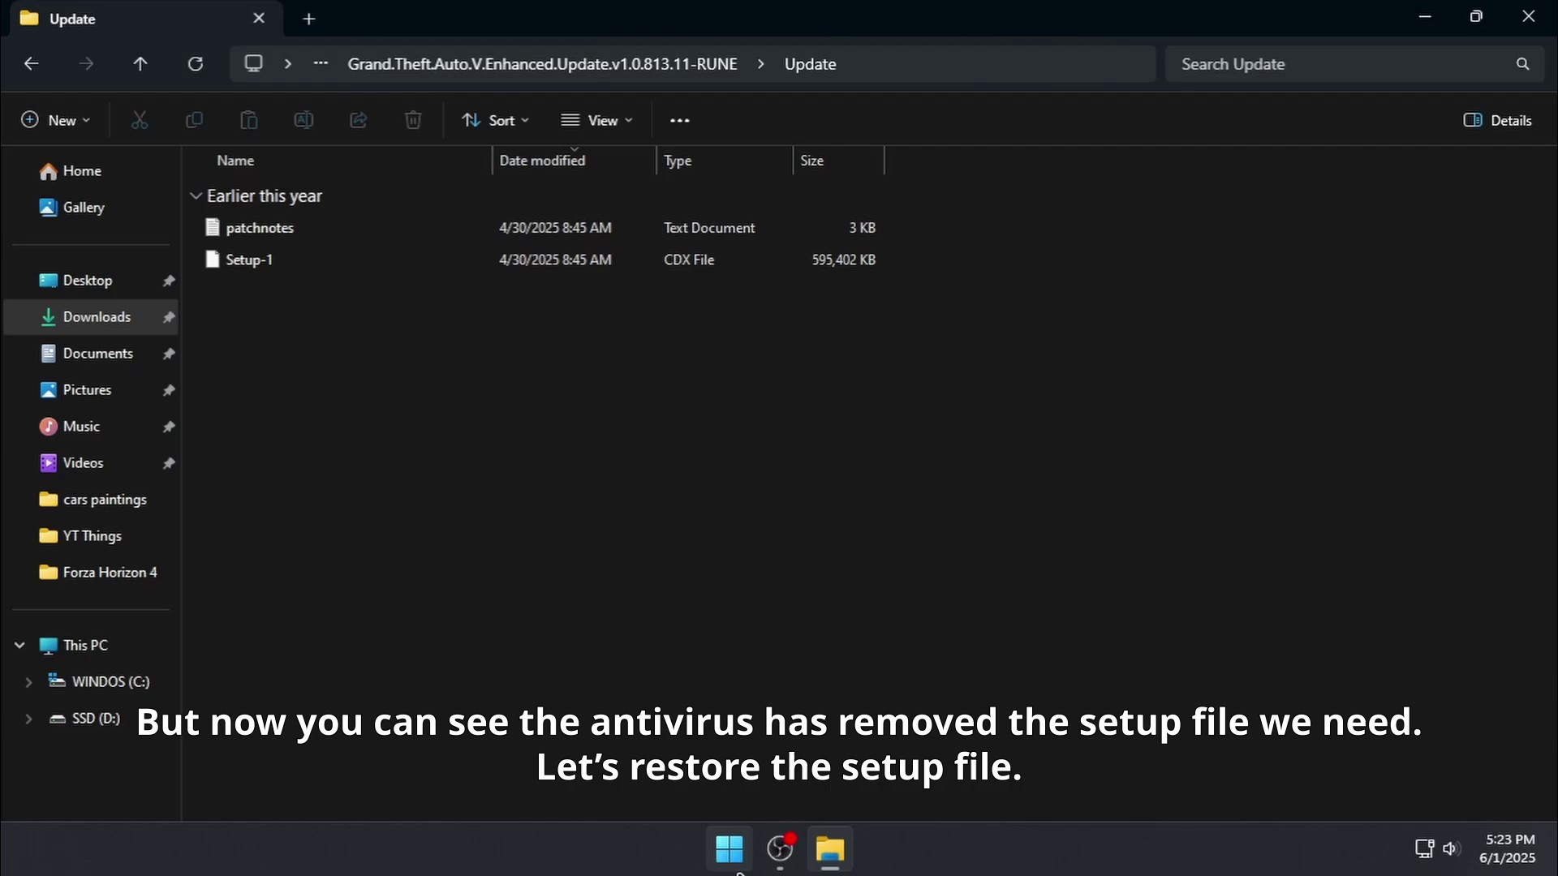
left_click(729, 849)
left_click(685, 100)
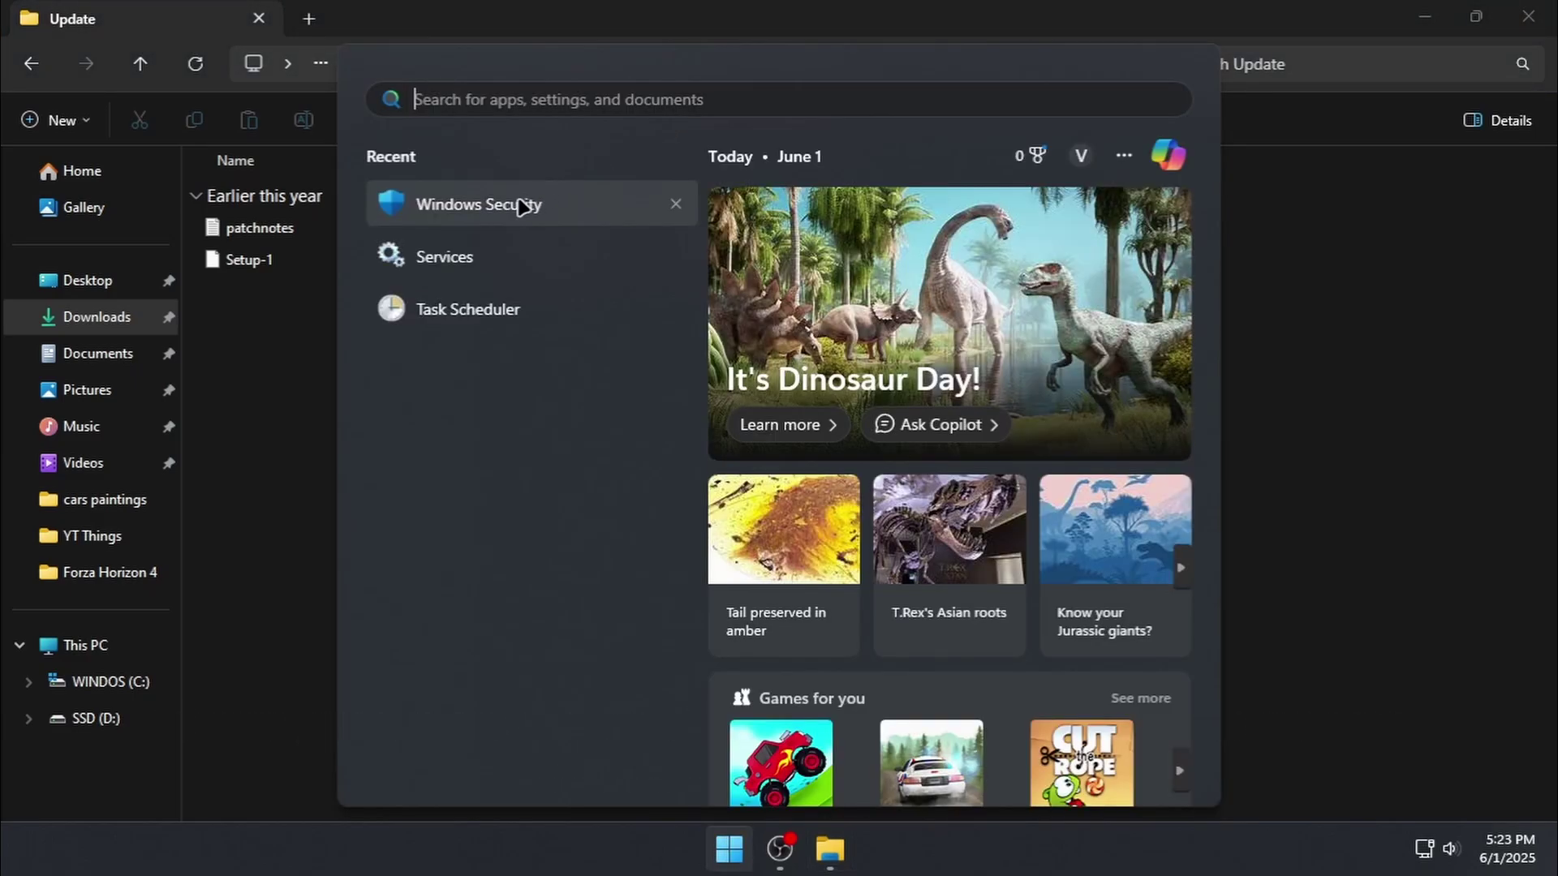
left_click(516, 206)
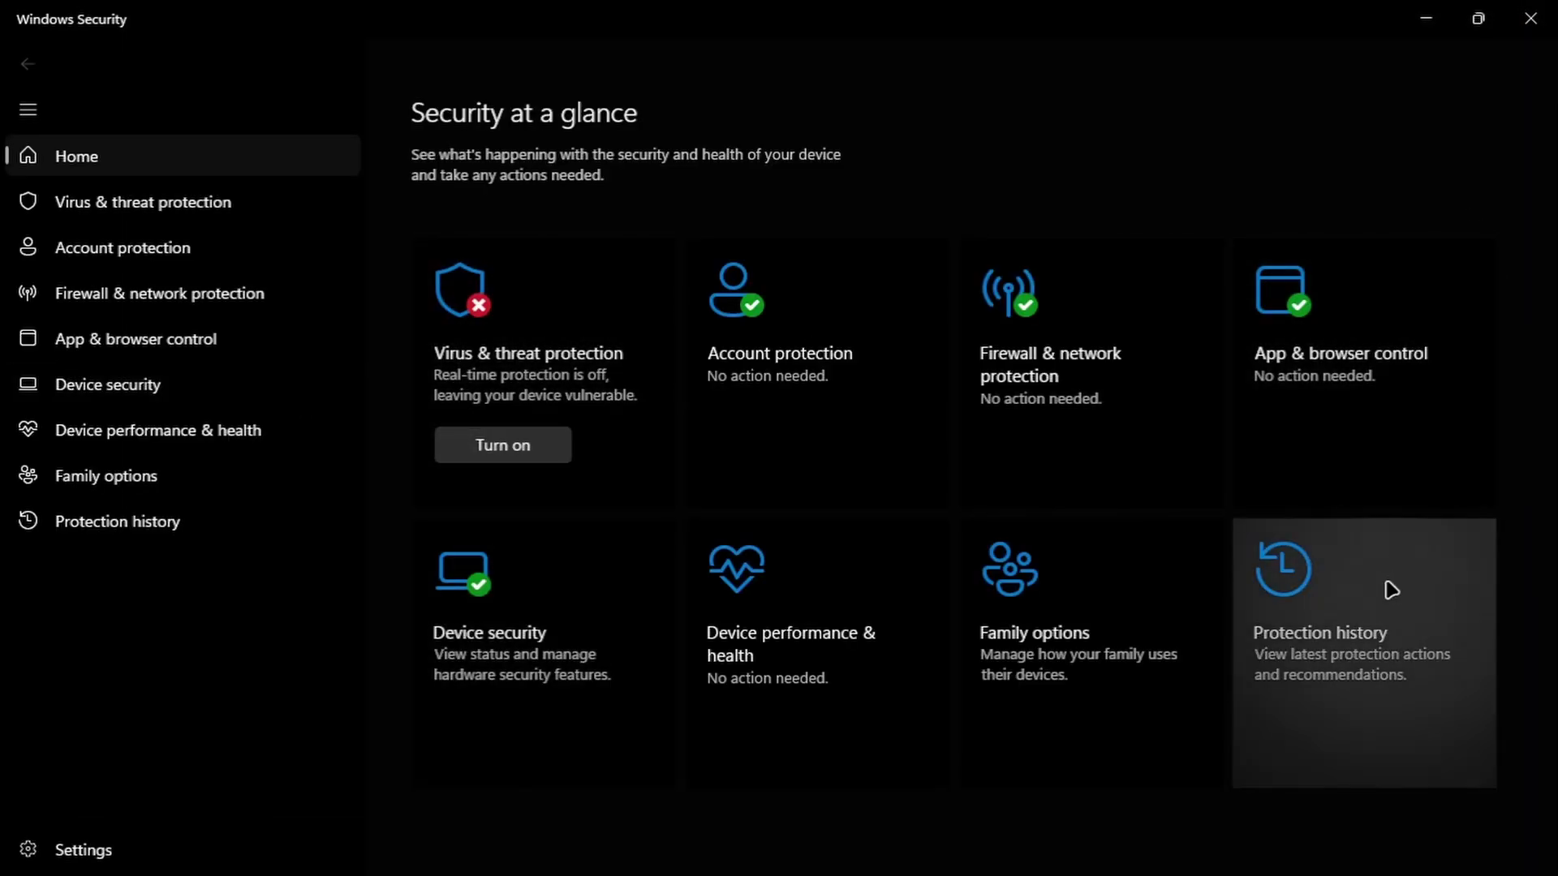
left_click(1387, 591)
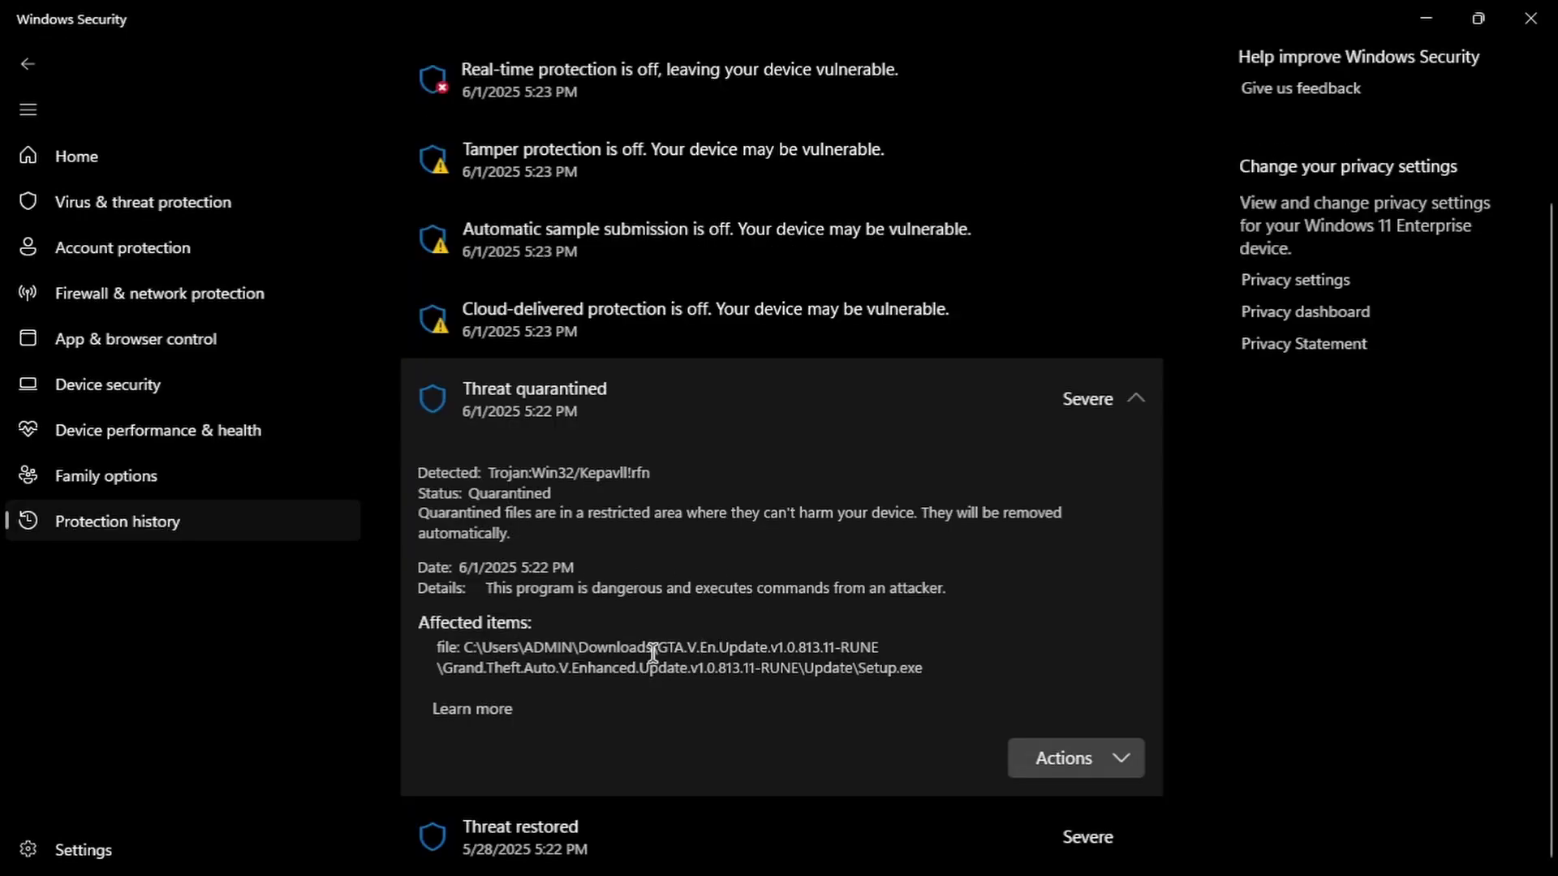
Restore the quarantined Setup.exe from its threat entry's Actions menu
left_click_drag(604, 646, 985, 662)
left_click(984, 661)
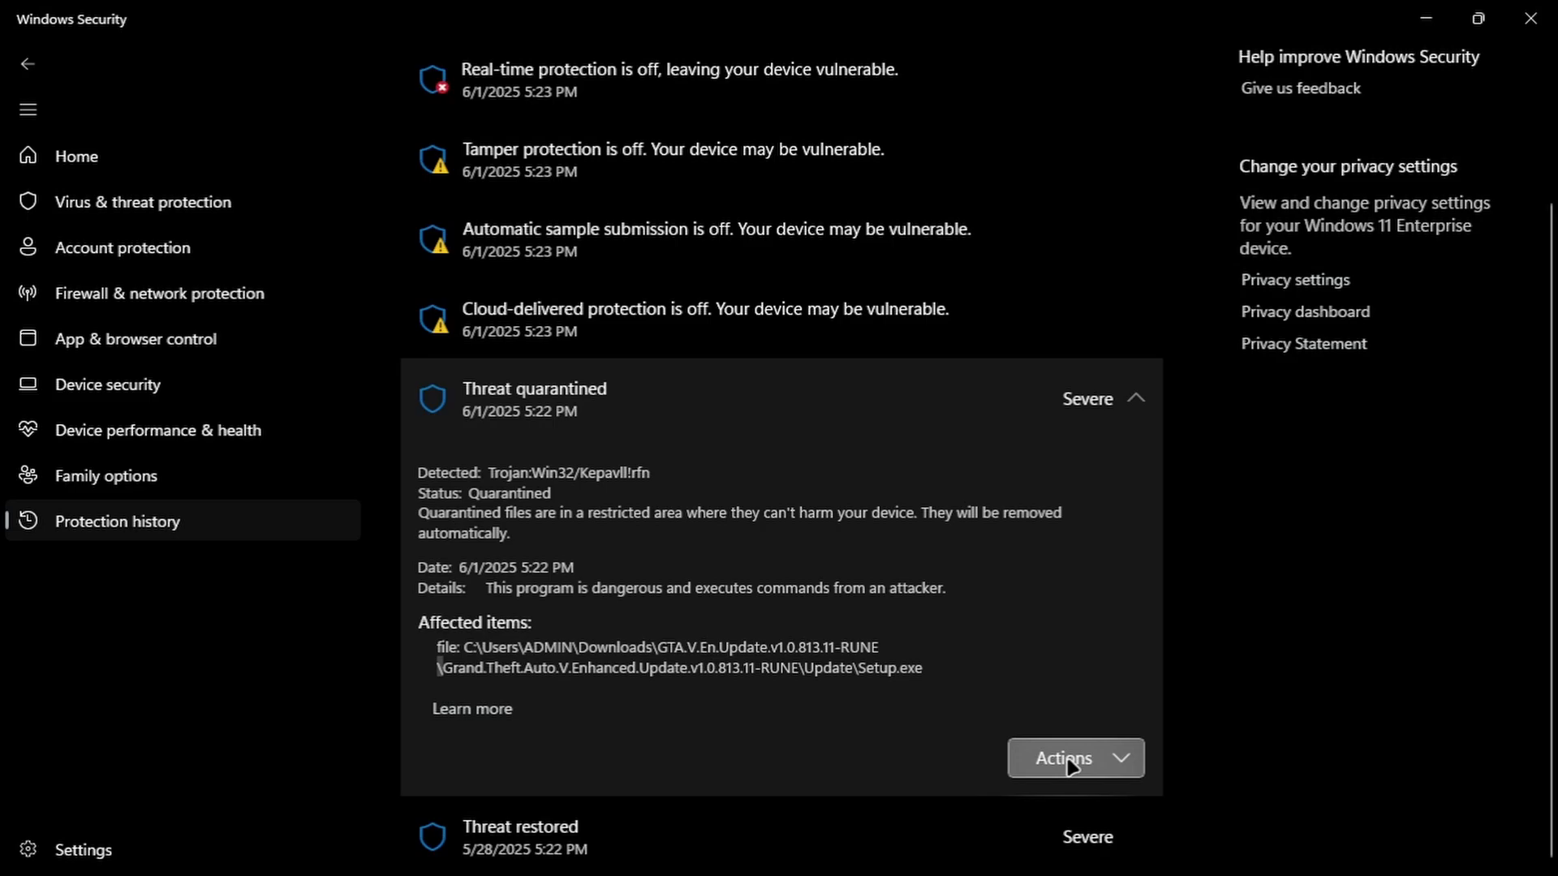
left_click(1112, 759)
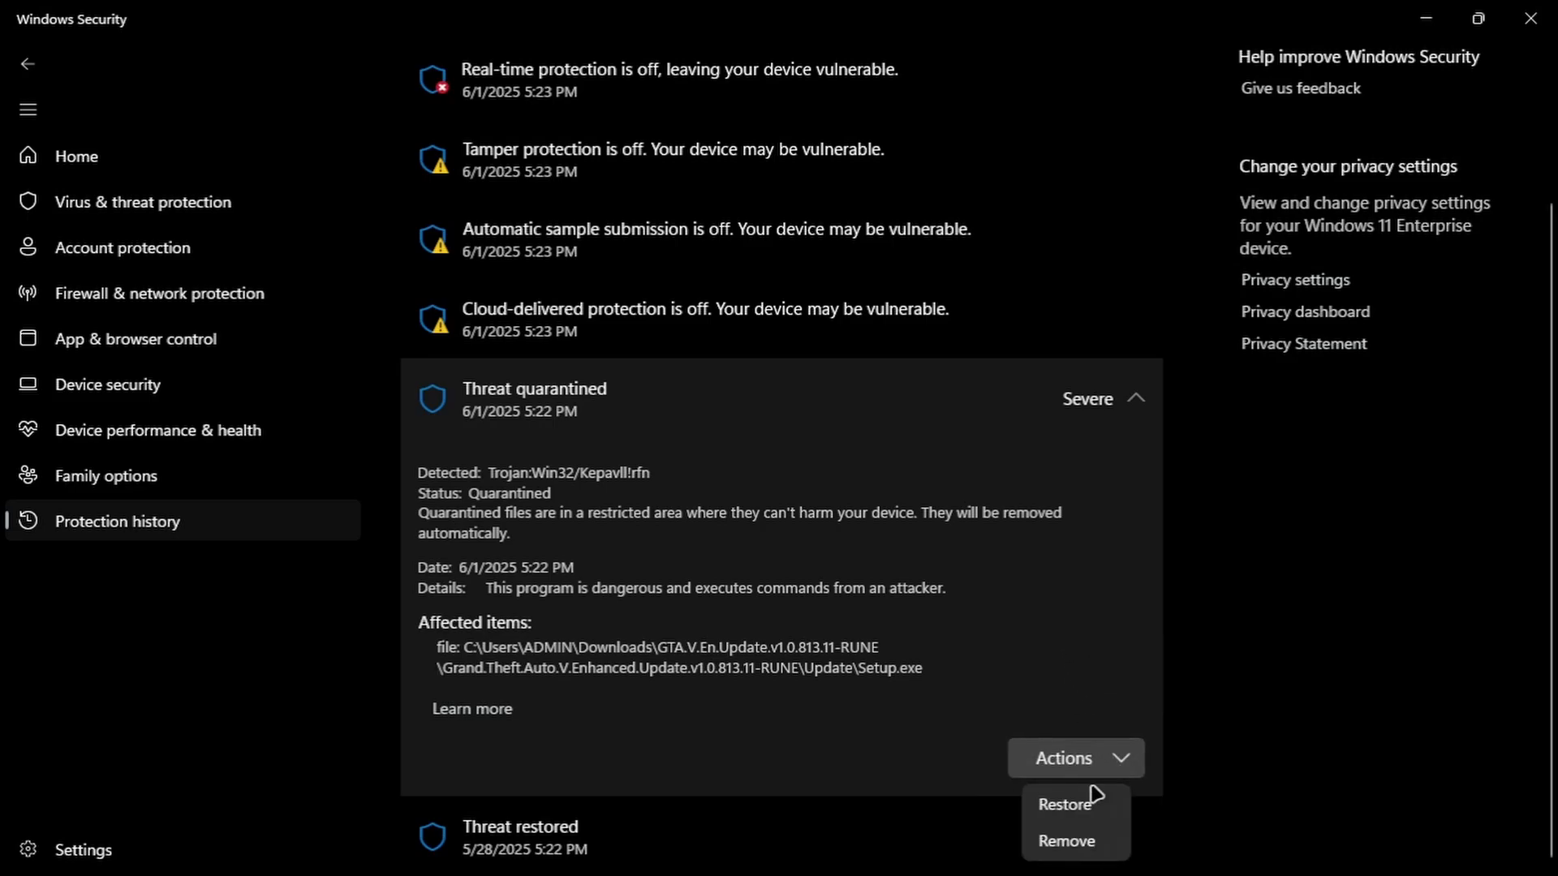
left_click(1064, 803)
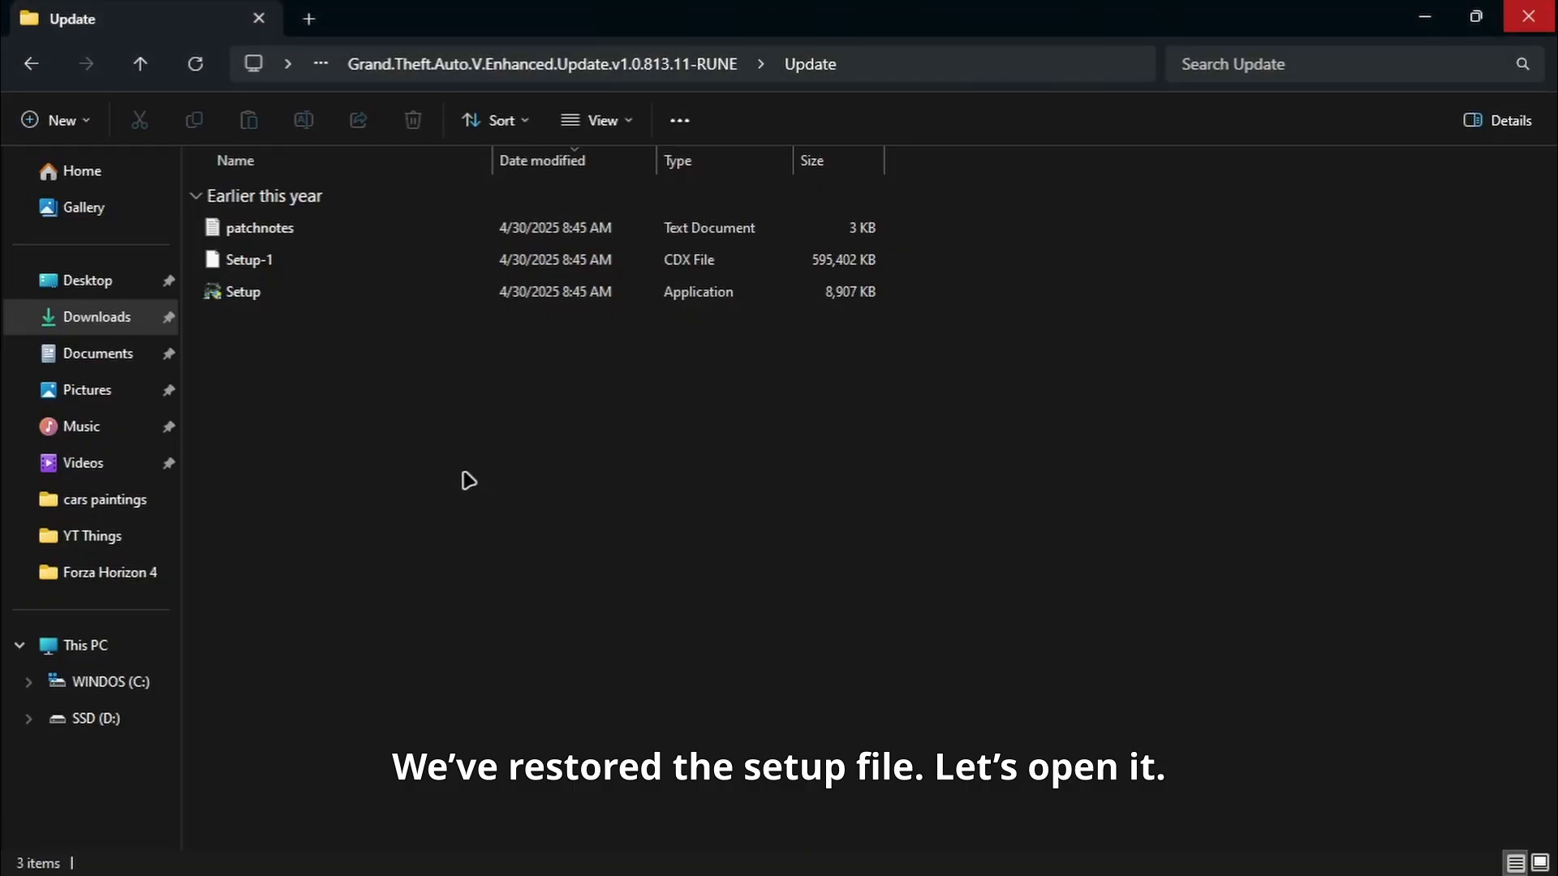
Refresh the Update folder, run Setup as administrator, and expand the SmartScreen warning details
left_click(194, 65)
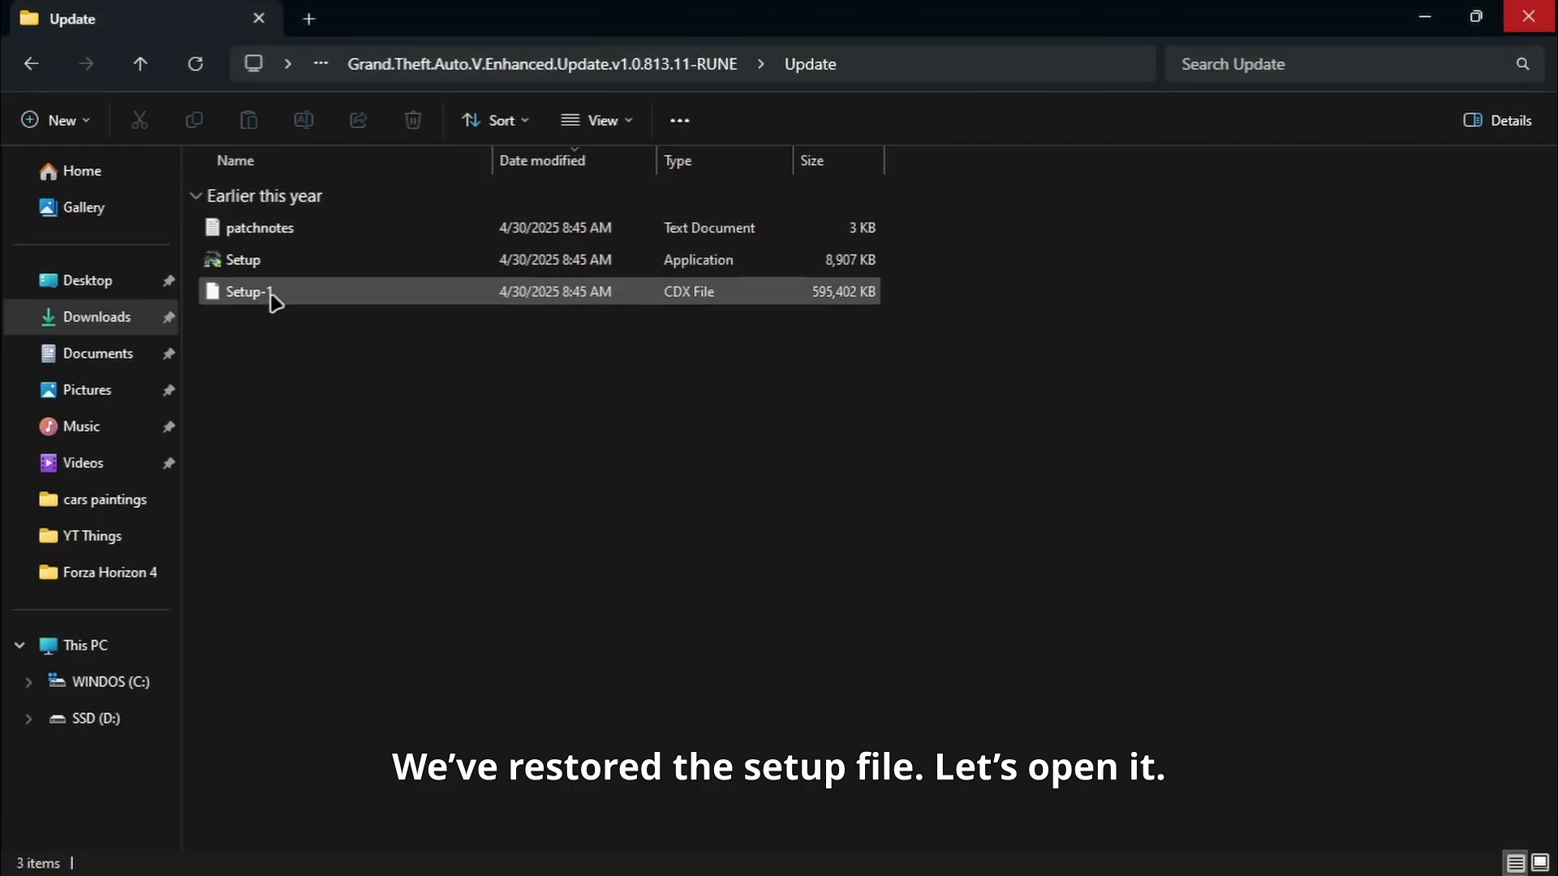
left_click(271, 262)
right_click(271, 261)
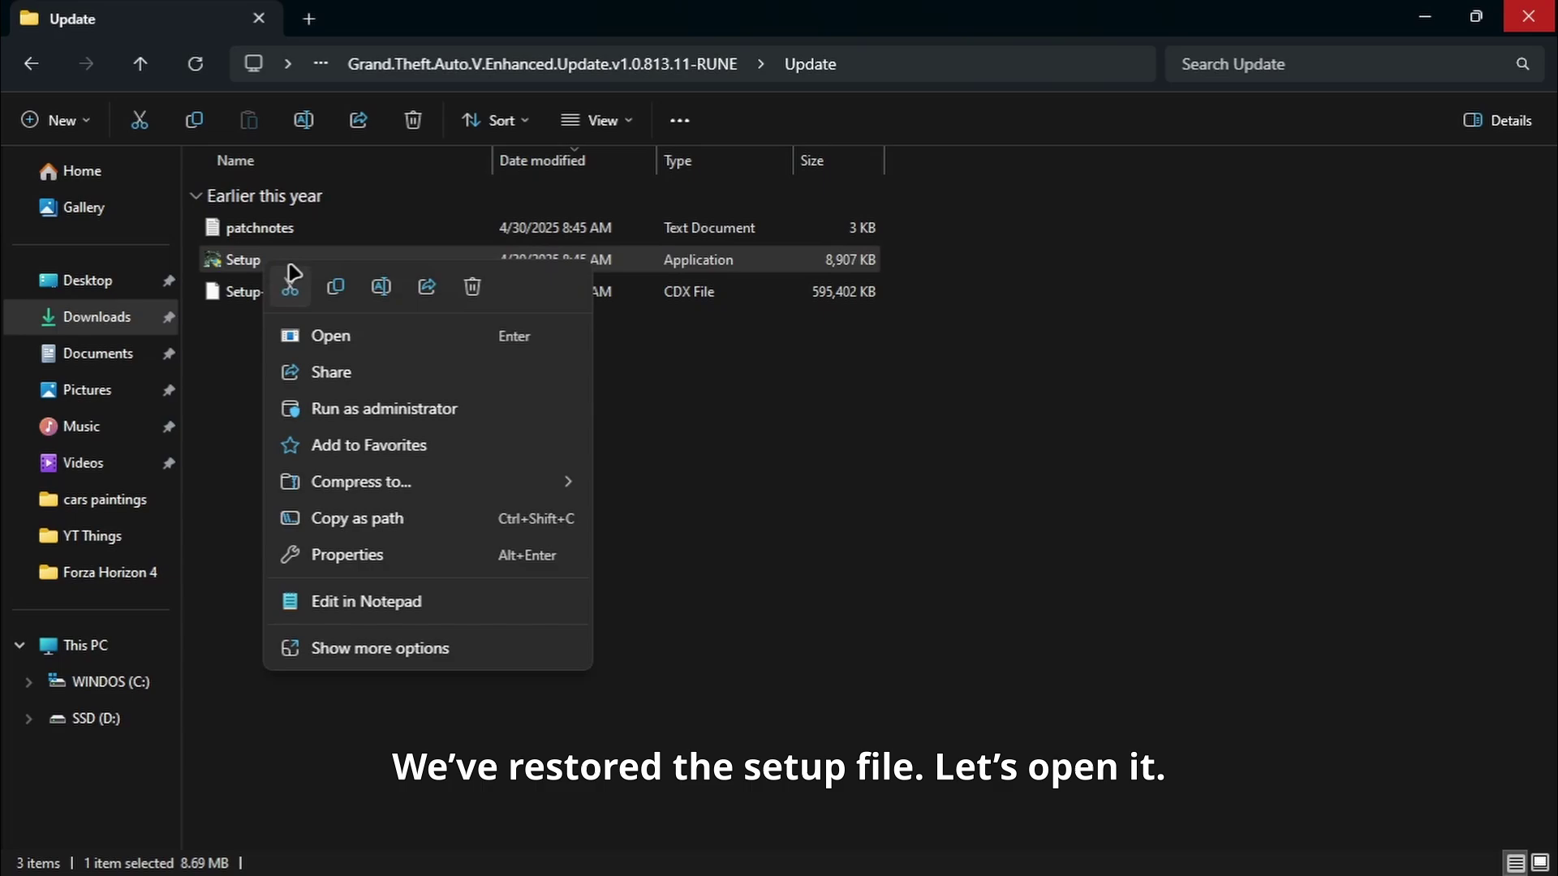
left_click(361, 408)
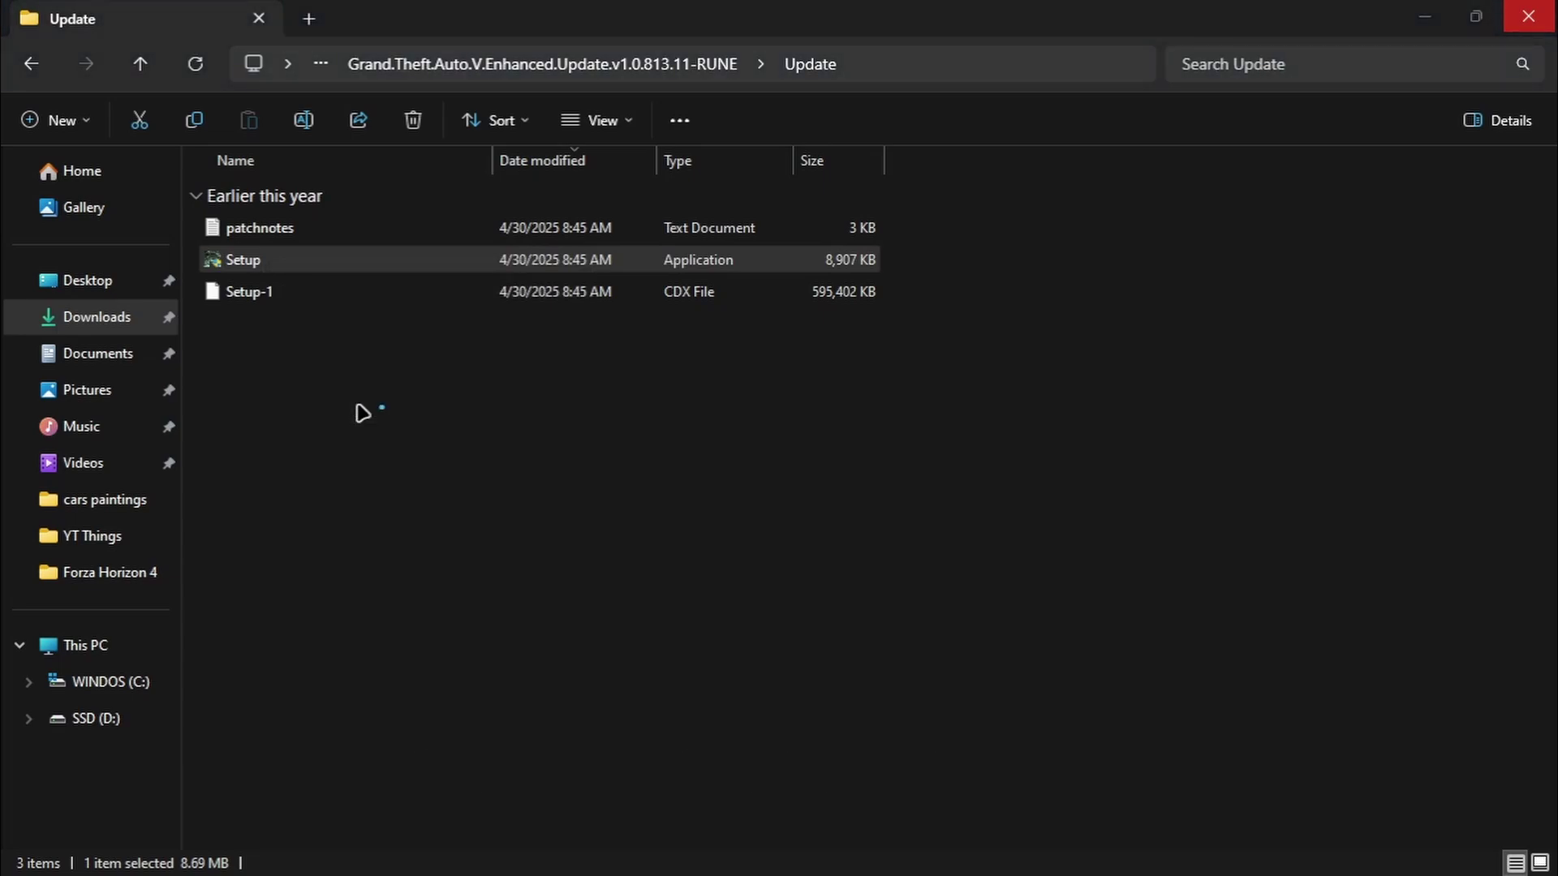
left_click(535, 283)
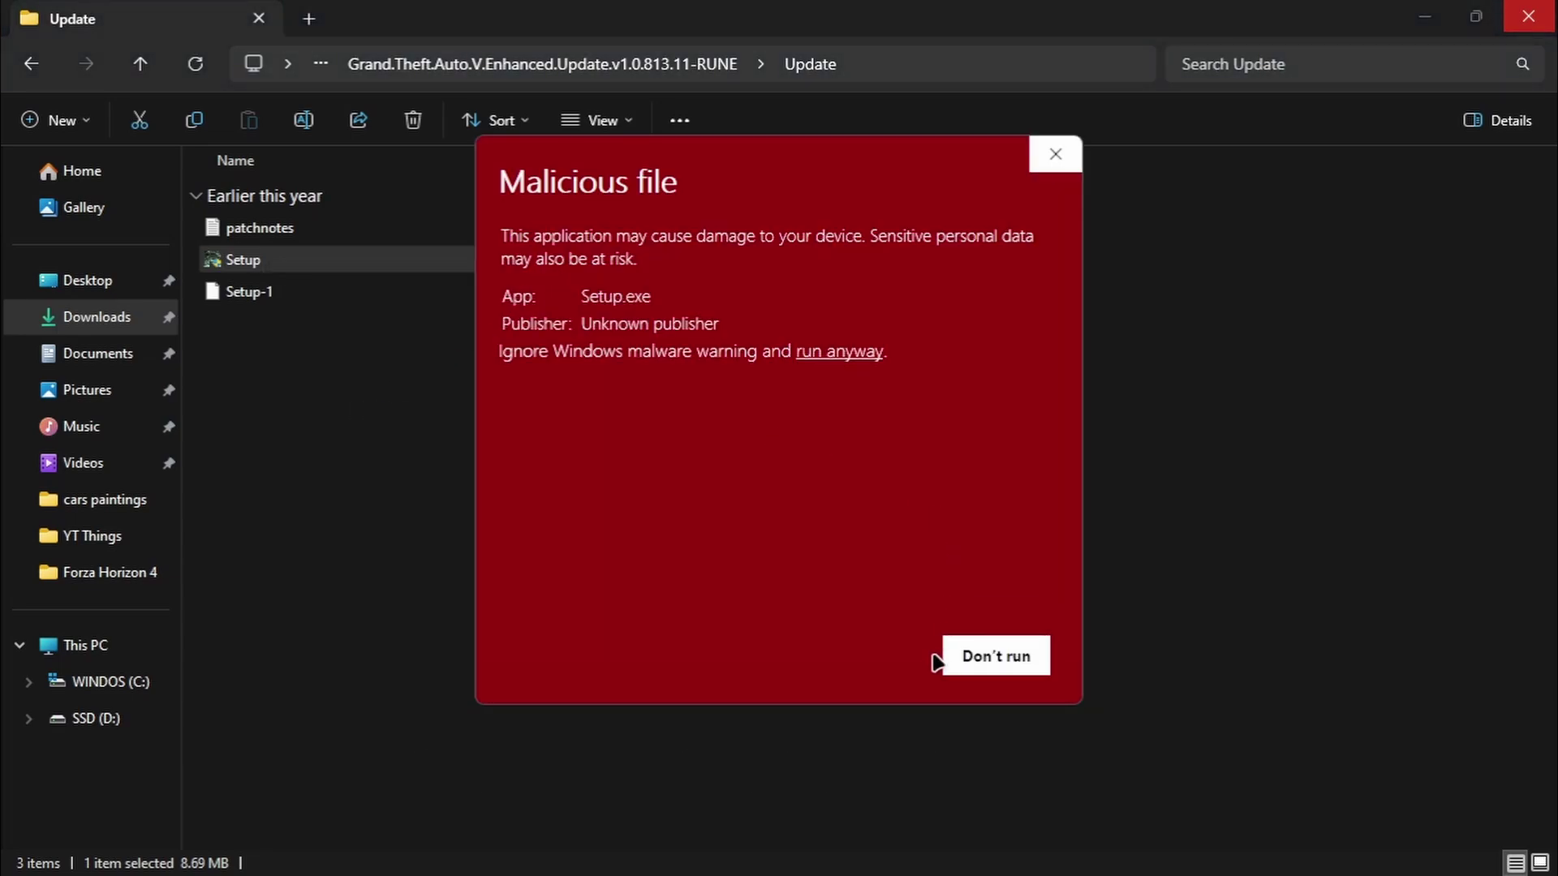
Run Setup anyway and tick 'Copy contents of RUNE directory to installdir'
left_click(855, 354)
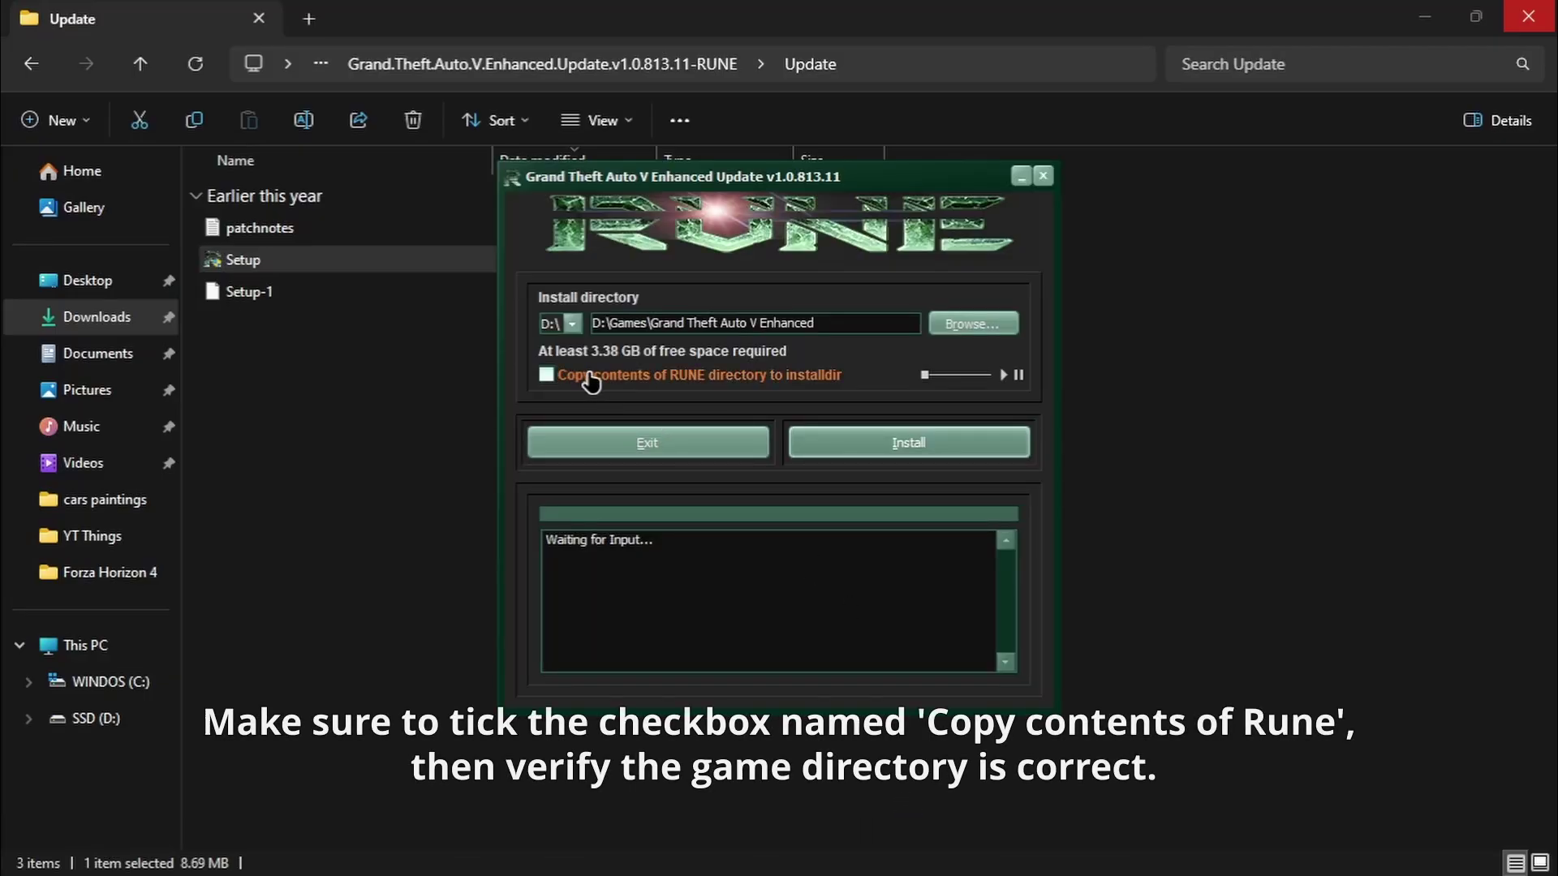
left_click(576, 373)
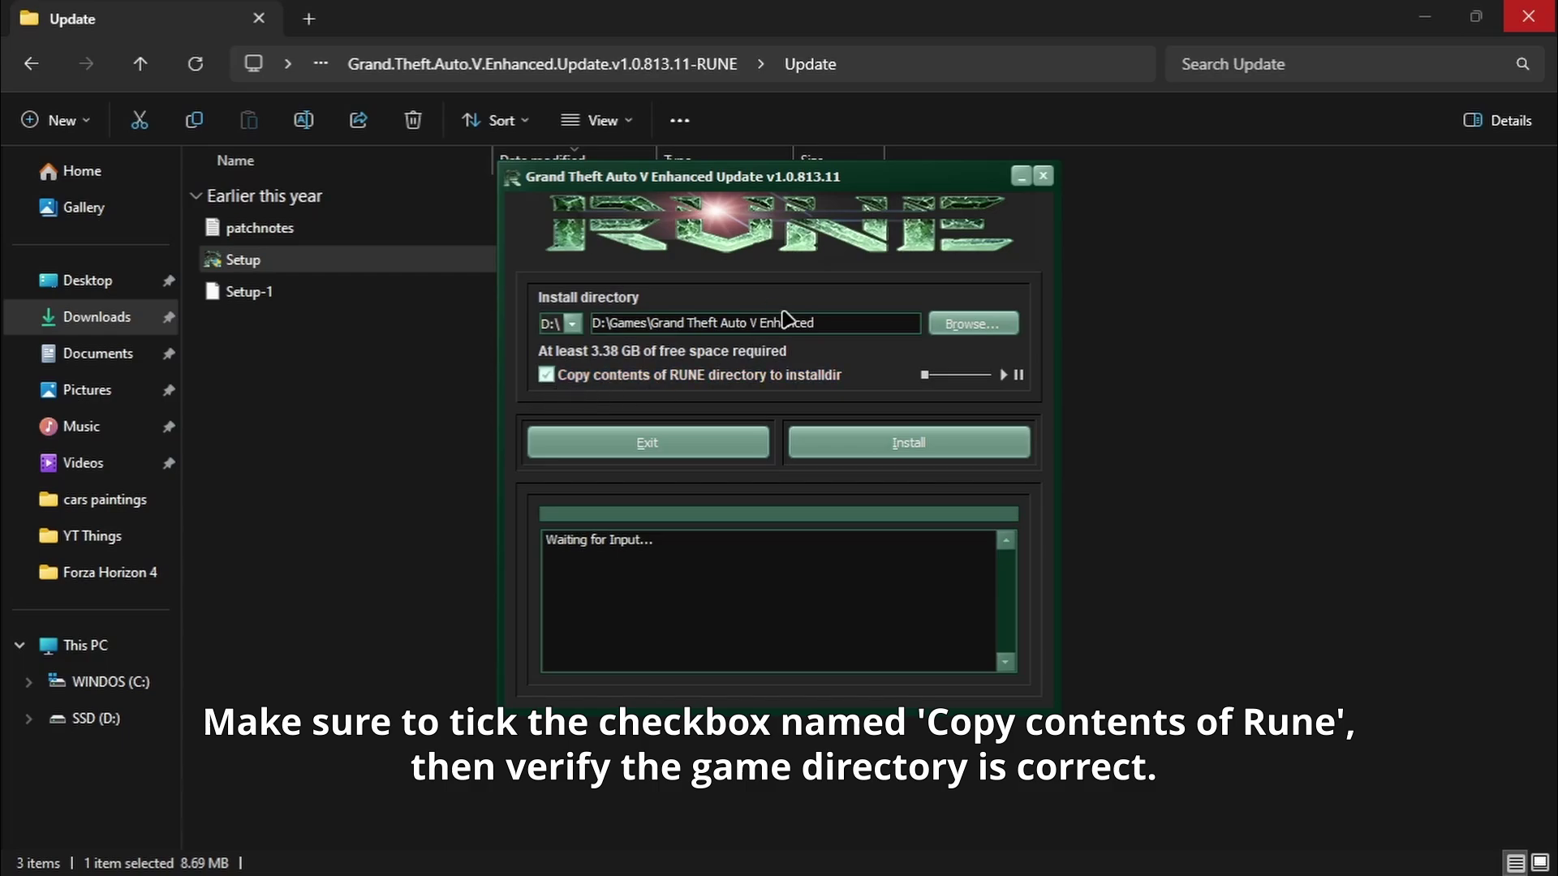
Install the update into C:\Games\Grand Theft Auto V Enhanced, then close the finished installer
left_click_drag(817, 327, 597, 327)
left_click(966, 324)
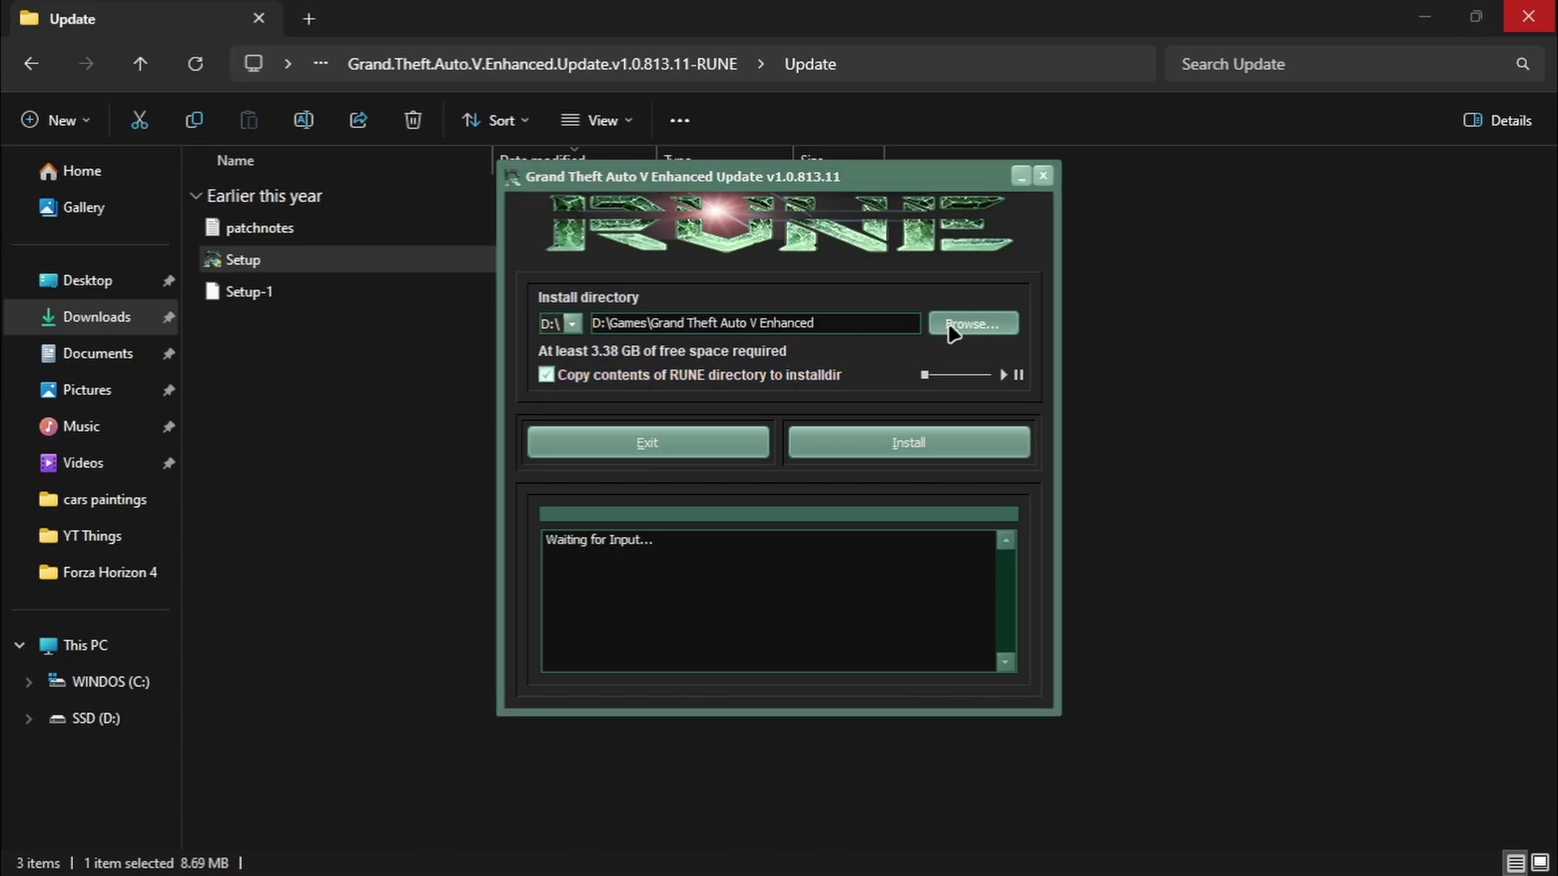
left_click(604, 341)
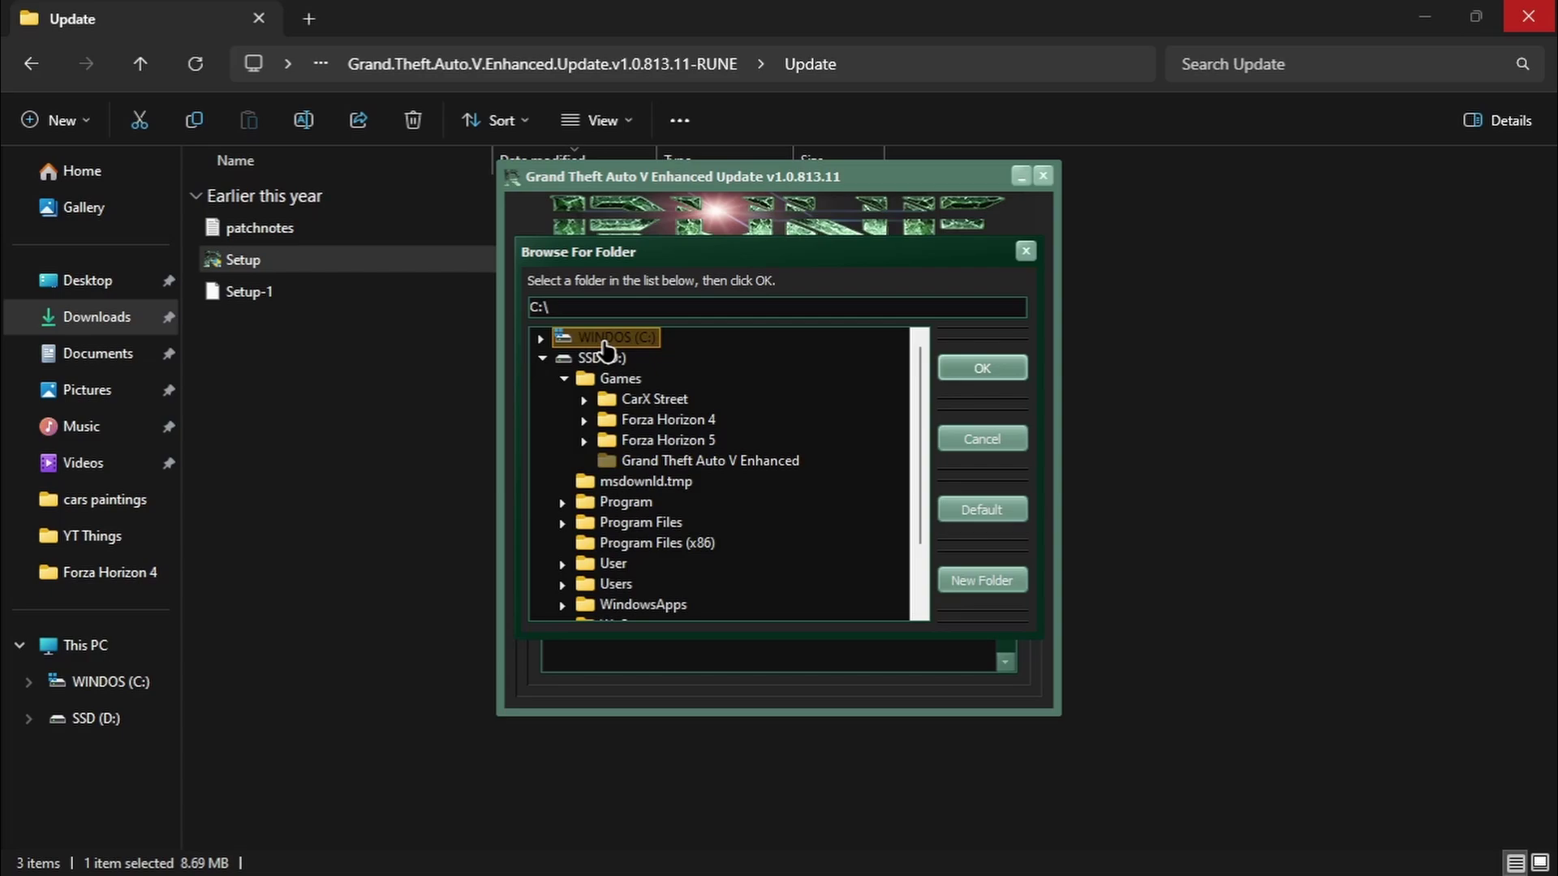
left_click(540, 338)
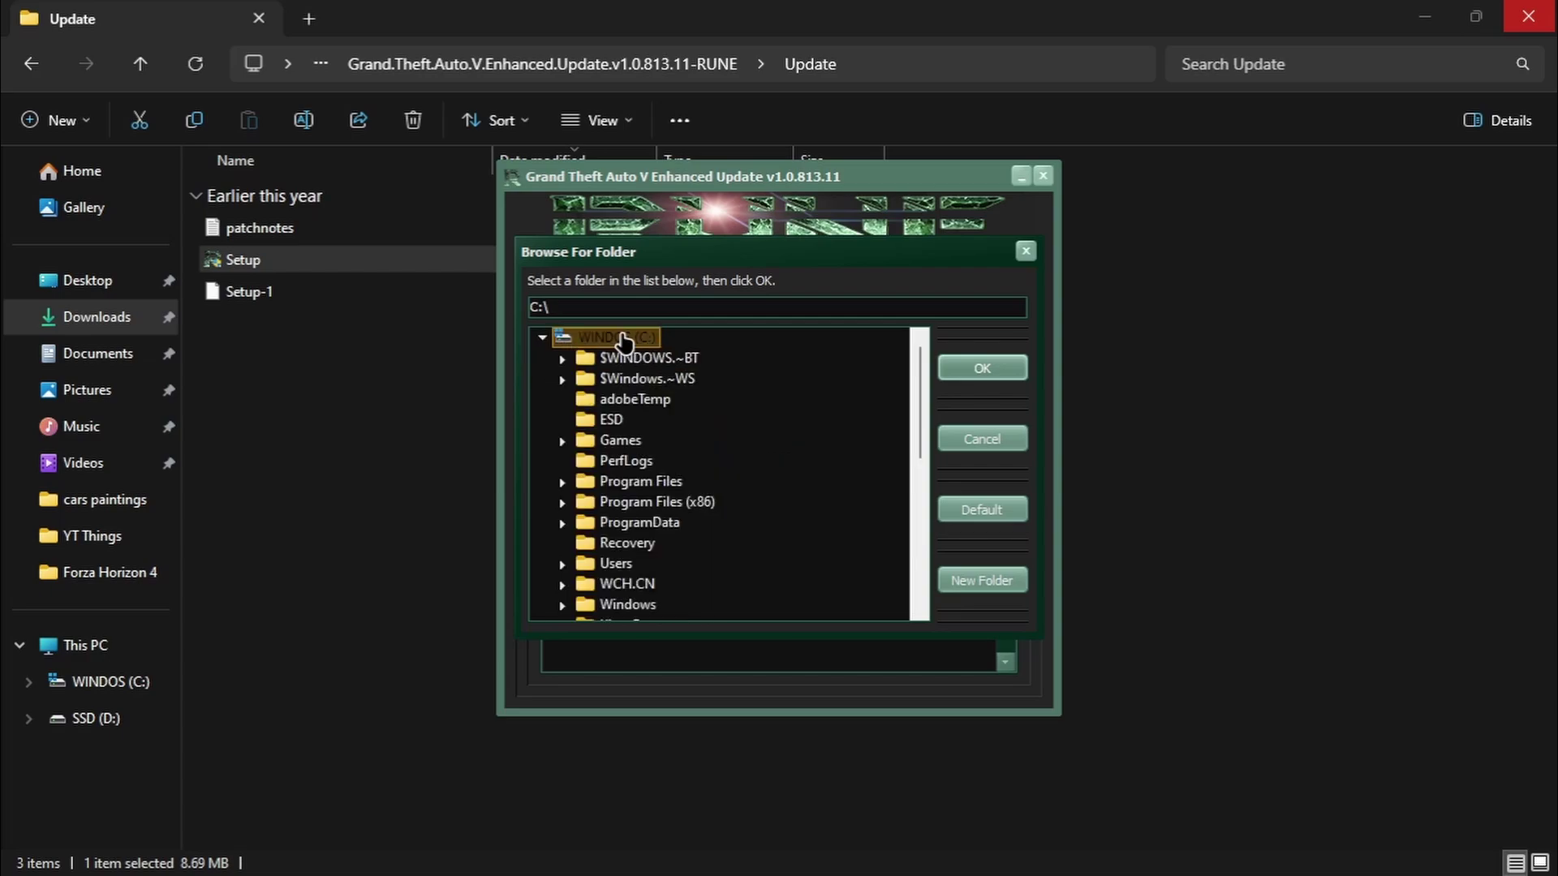
left_click(569, 439)
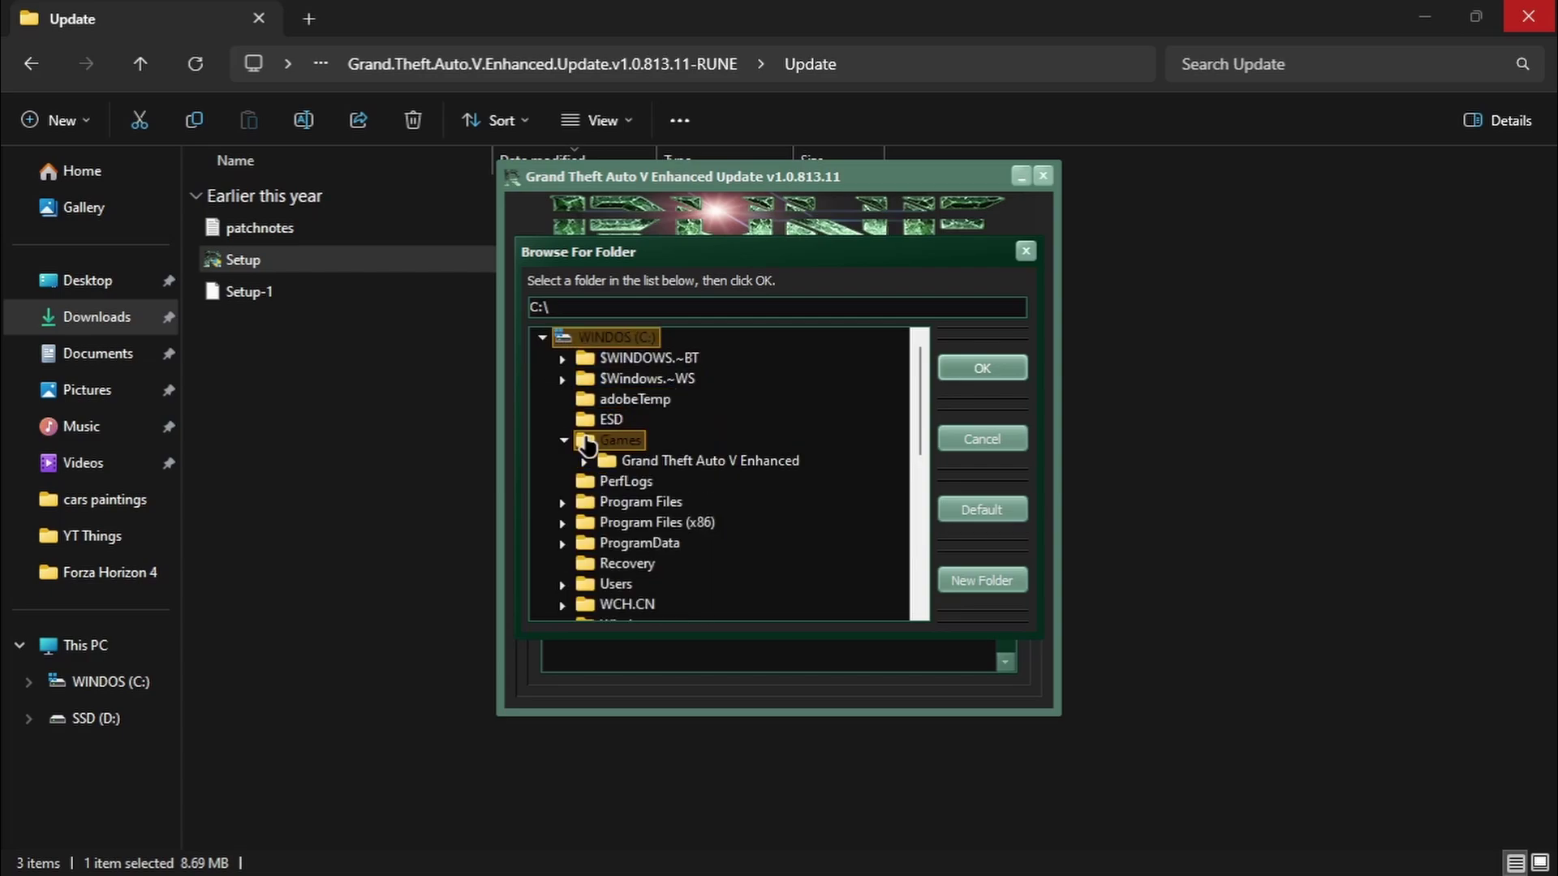
left_click(649, 461)
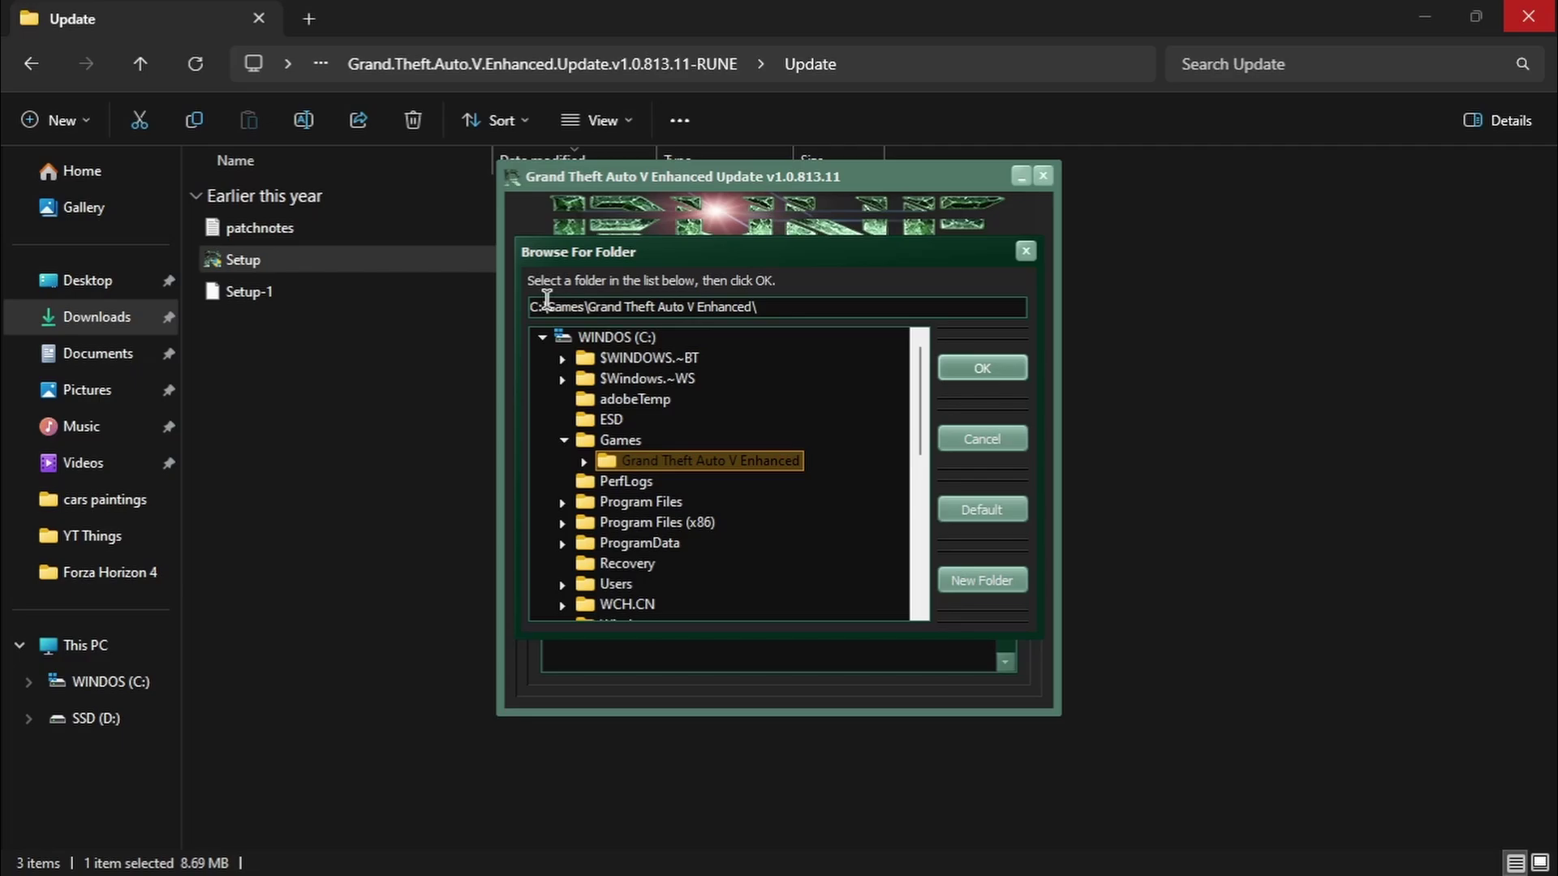
left_click(974, 366)
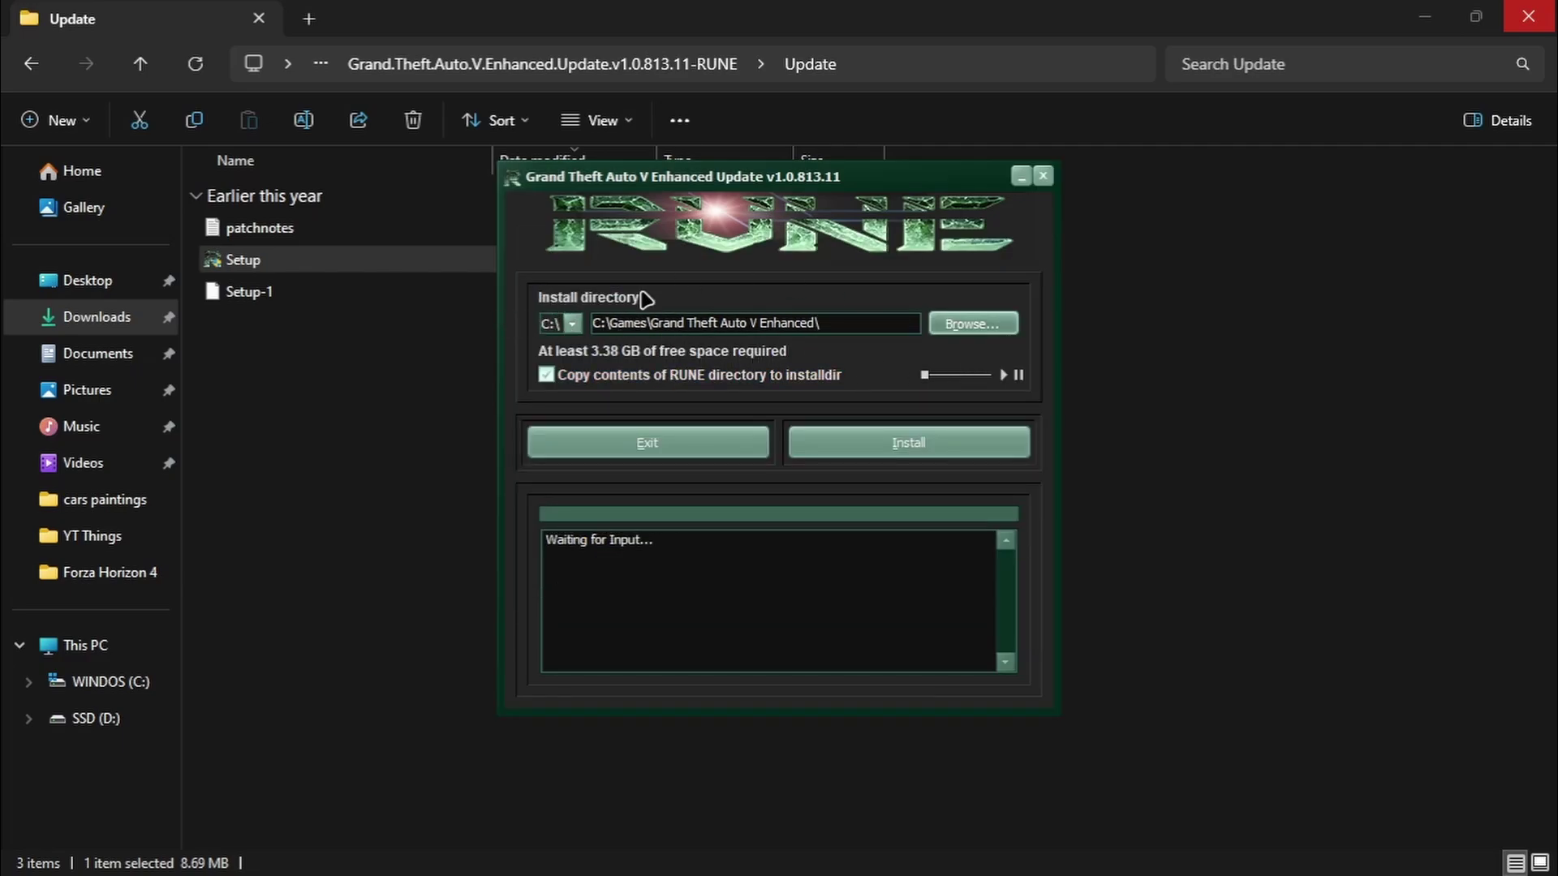
left_click(856, 441)
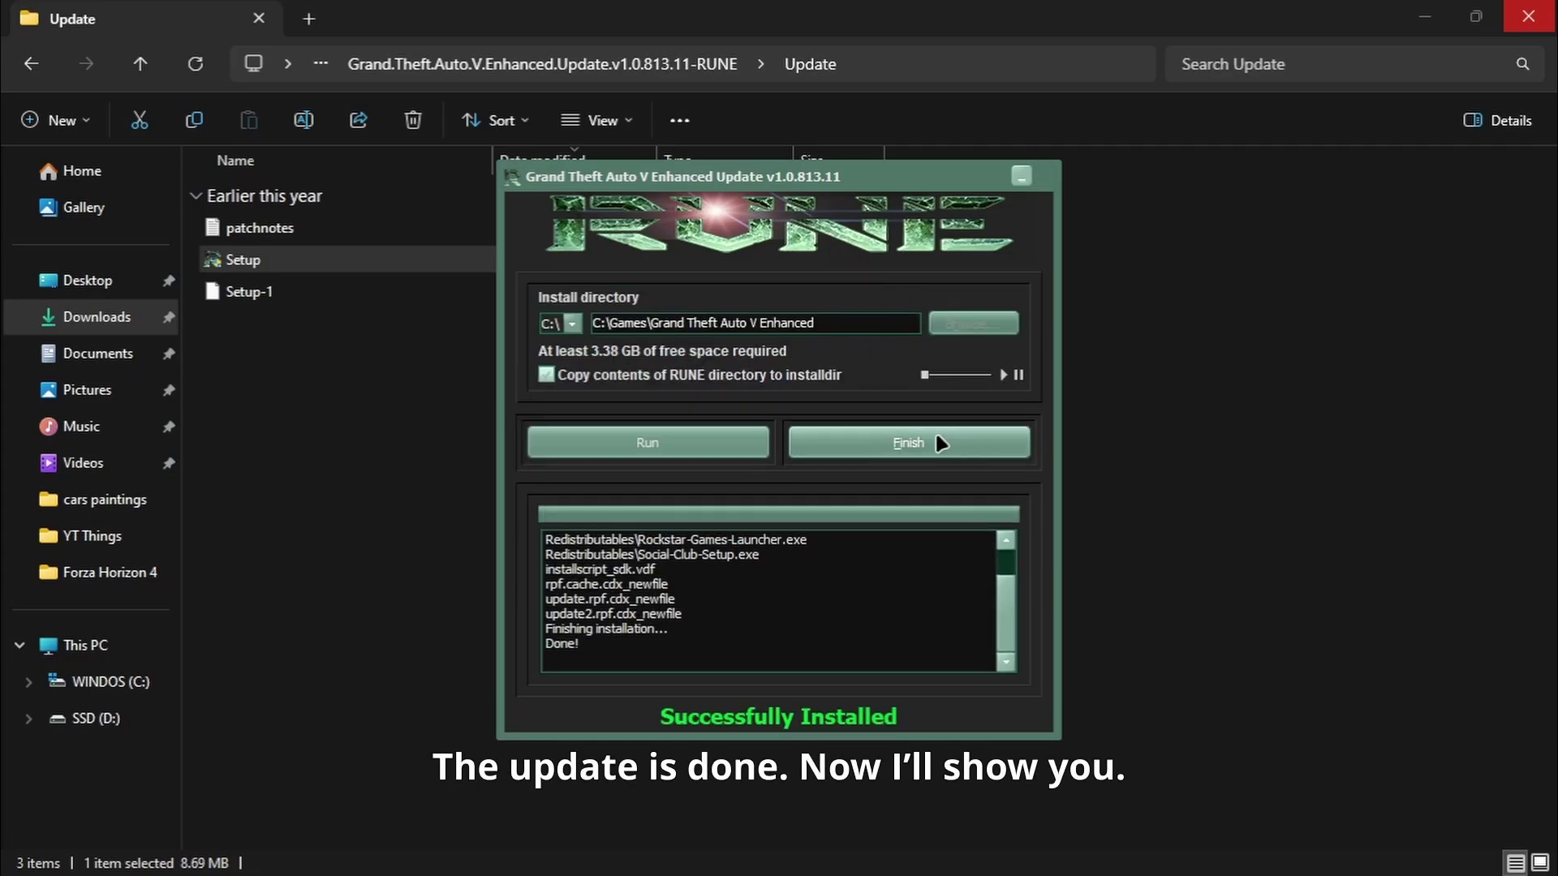
left_click(924, 442)
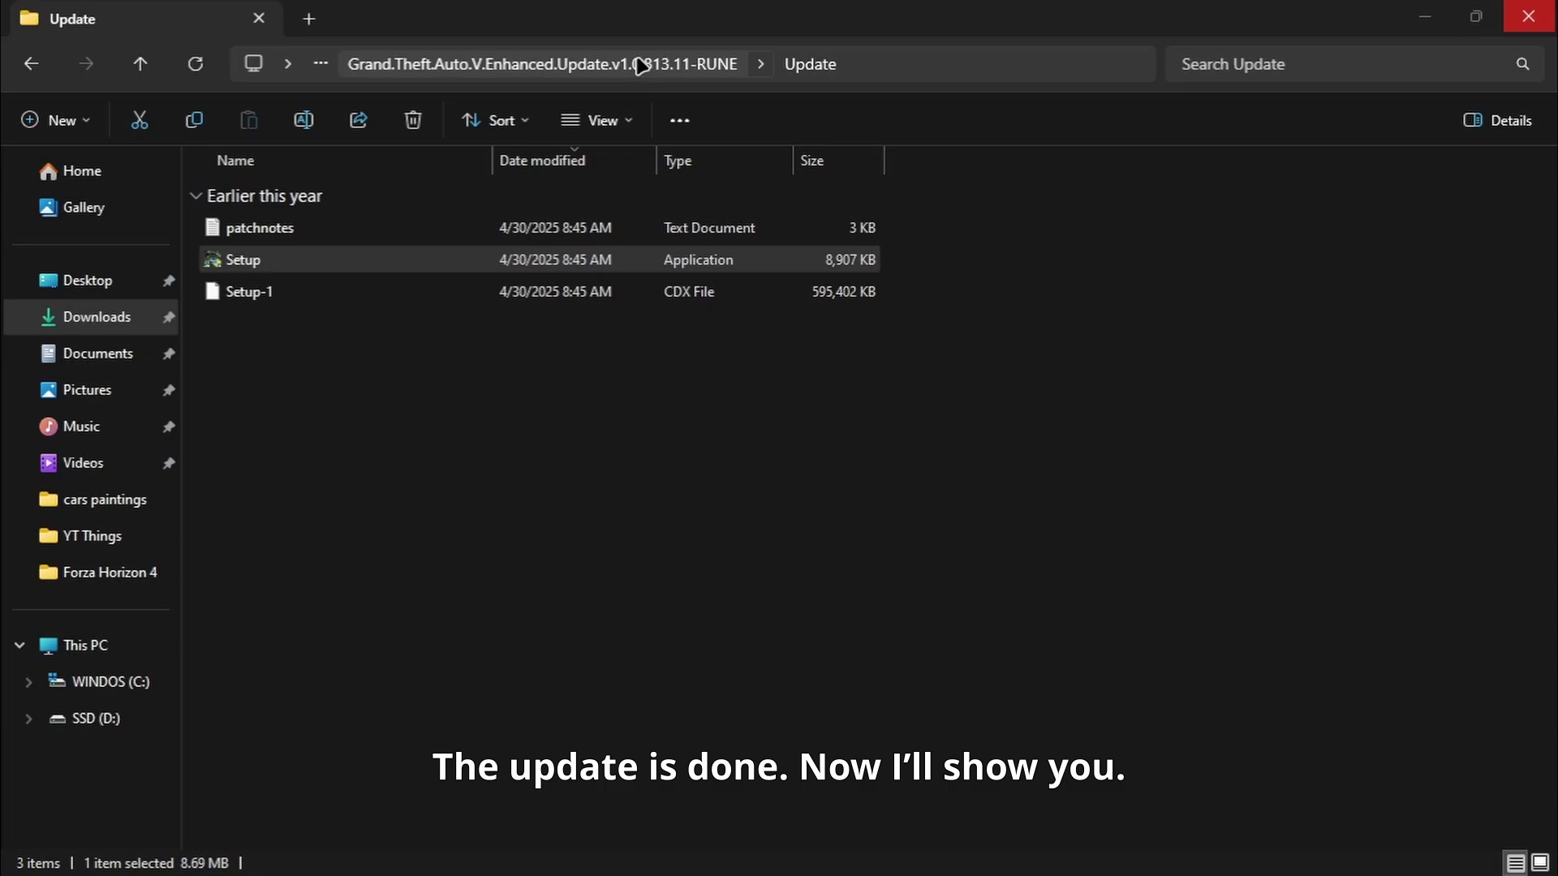
Open GTA5_Enhanced's Properties Details in C:\Games\Grand Theft Auto V Enhanced to read version 1.0.813.11
left_click(95, 321)
left_click(119, 681)
double_click(279, 260)
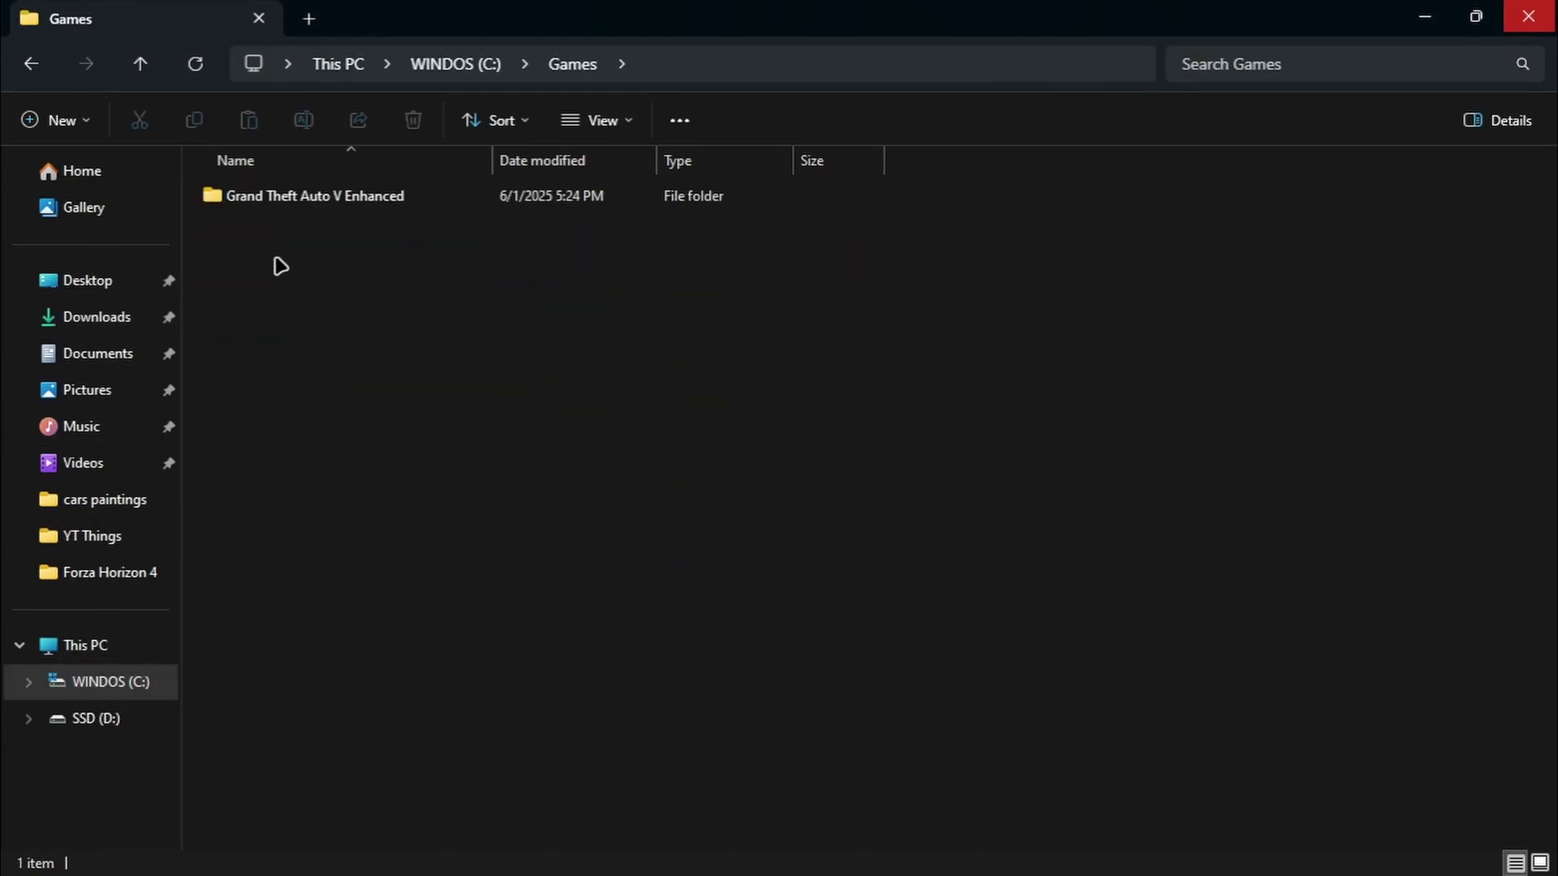
double_click(325, 195)
right_click(276, 578)
left_click(396, 459)
left_click(522, 272)
left_click(454, 459)
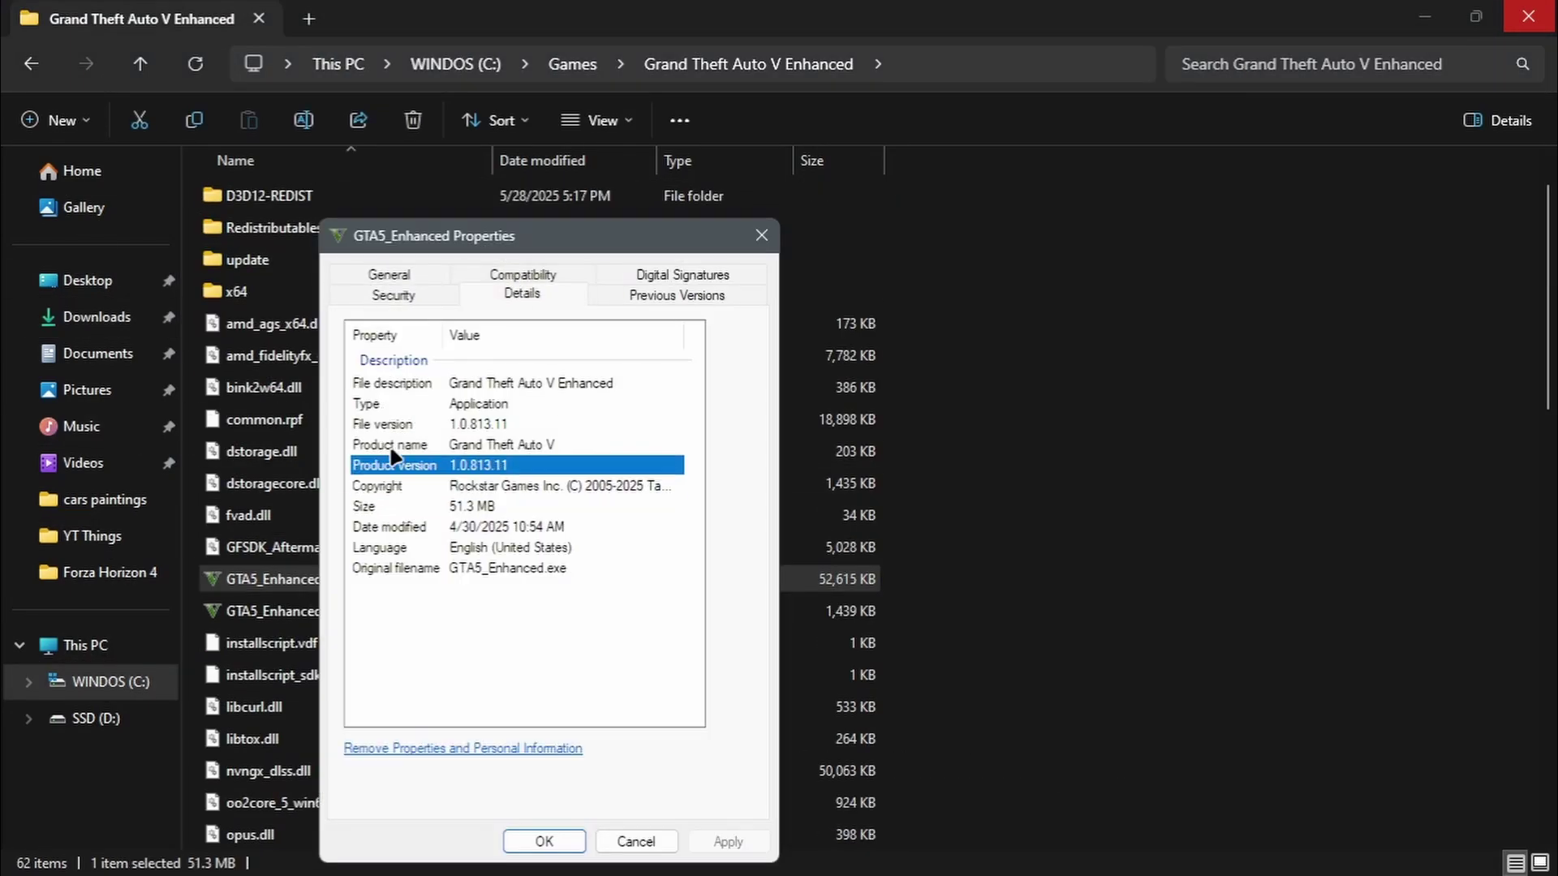
Switch to Downloads and recheck the File and Product version entries in the moved Properties window
left_click(92, 321)
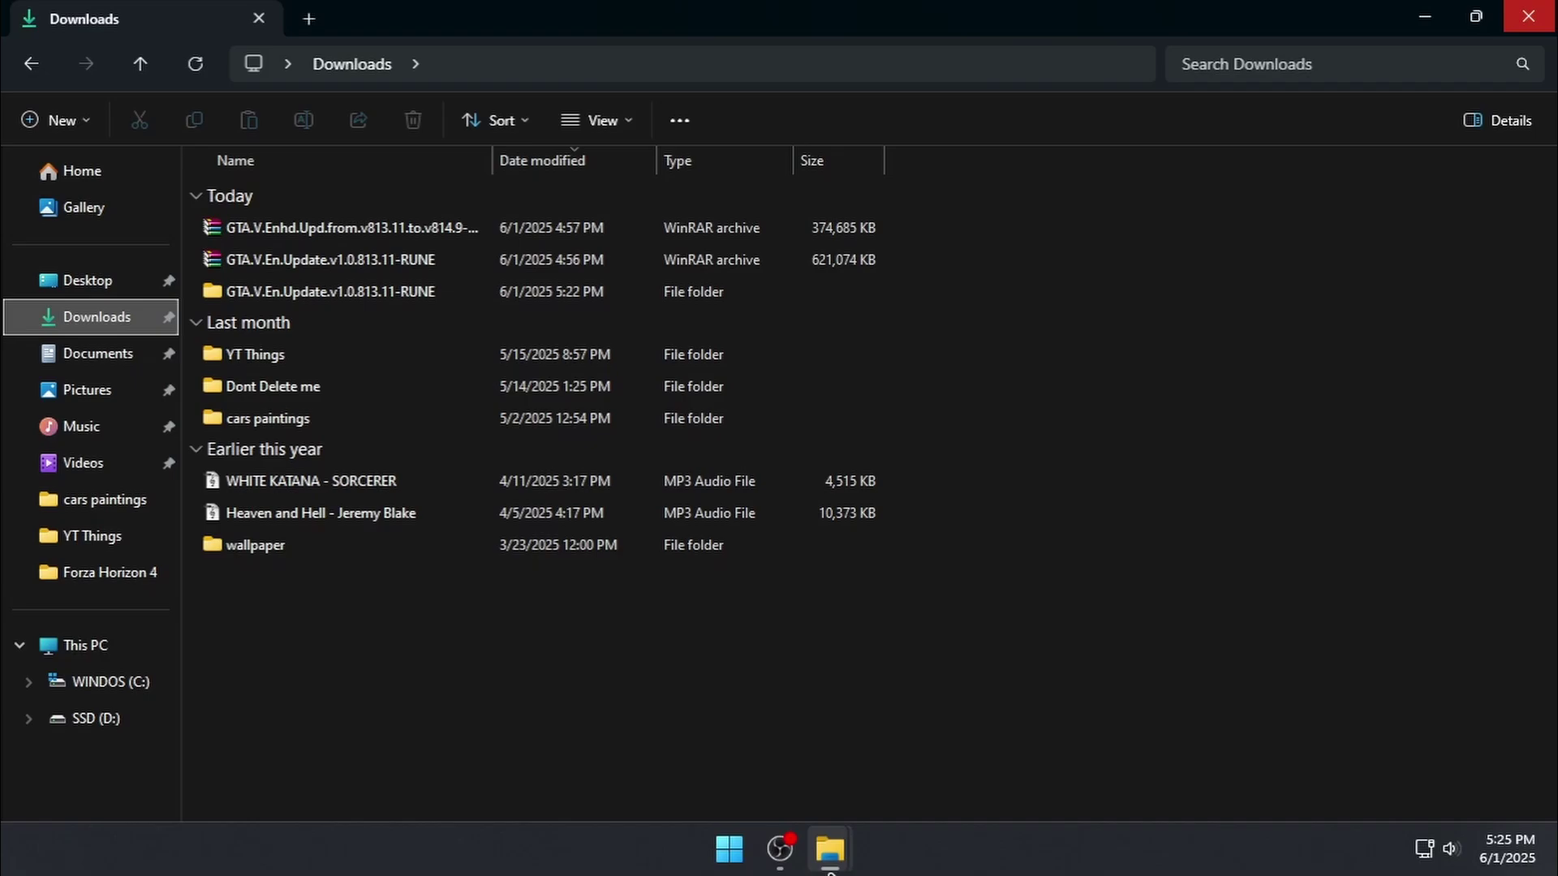
mouse_move(828, 848)
left_click(925, 750)
left_click_drag(497, 240, 624, 53)
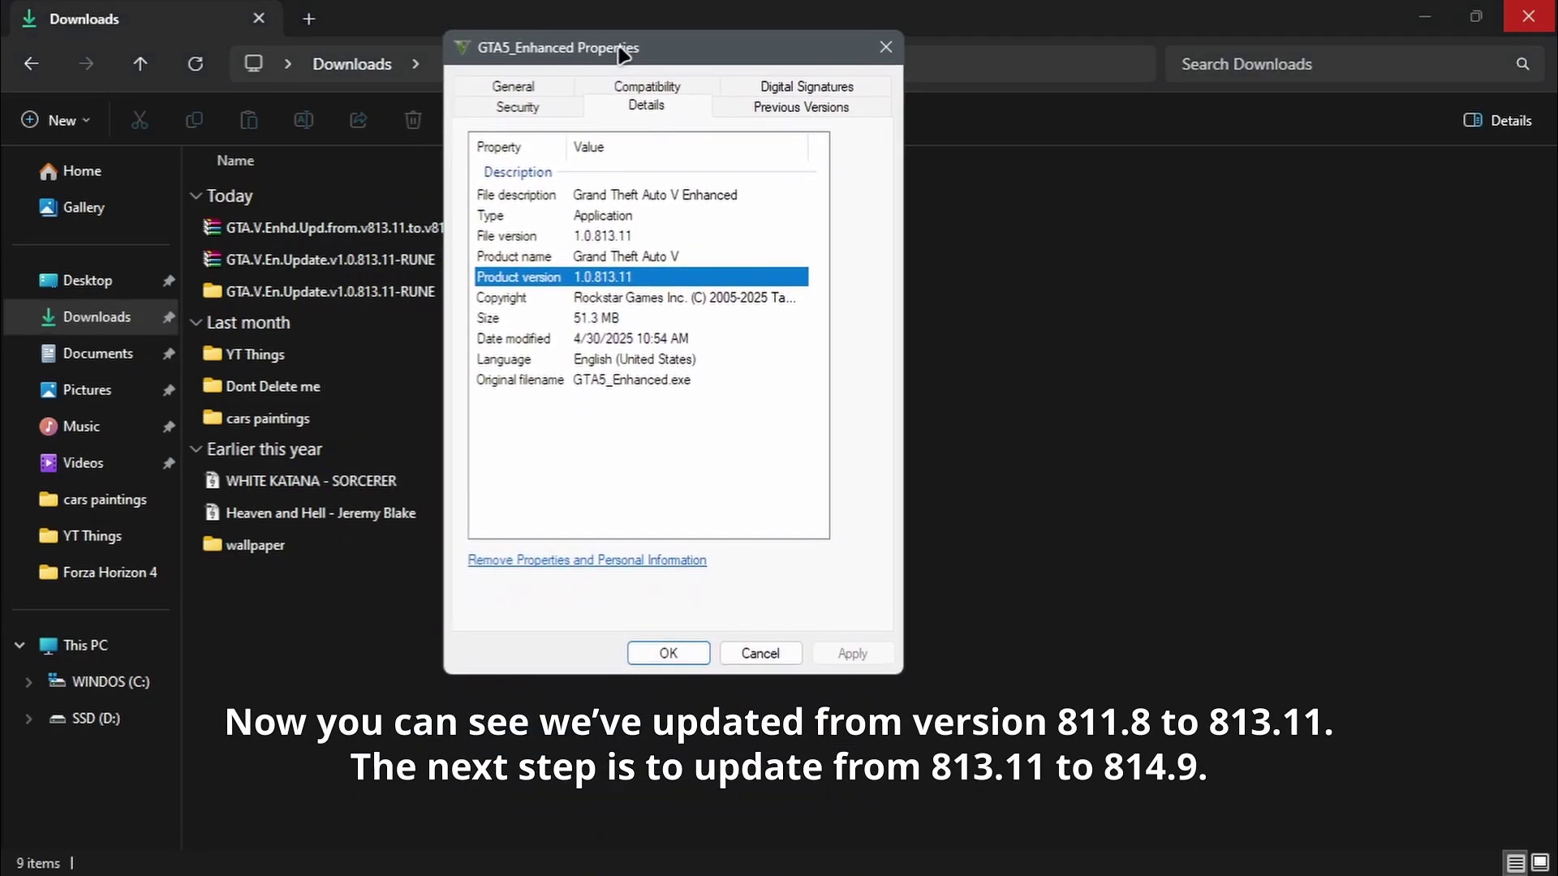
left_click(597, 235)
left_click(616, 276)
Close the Properties window and open the 813.11-to-814.9 ElAmigos update archive in WinRAR
left_click(669, 653)
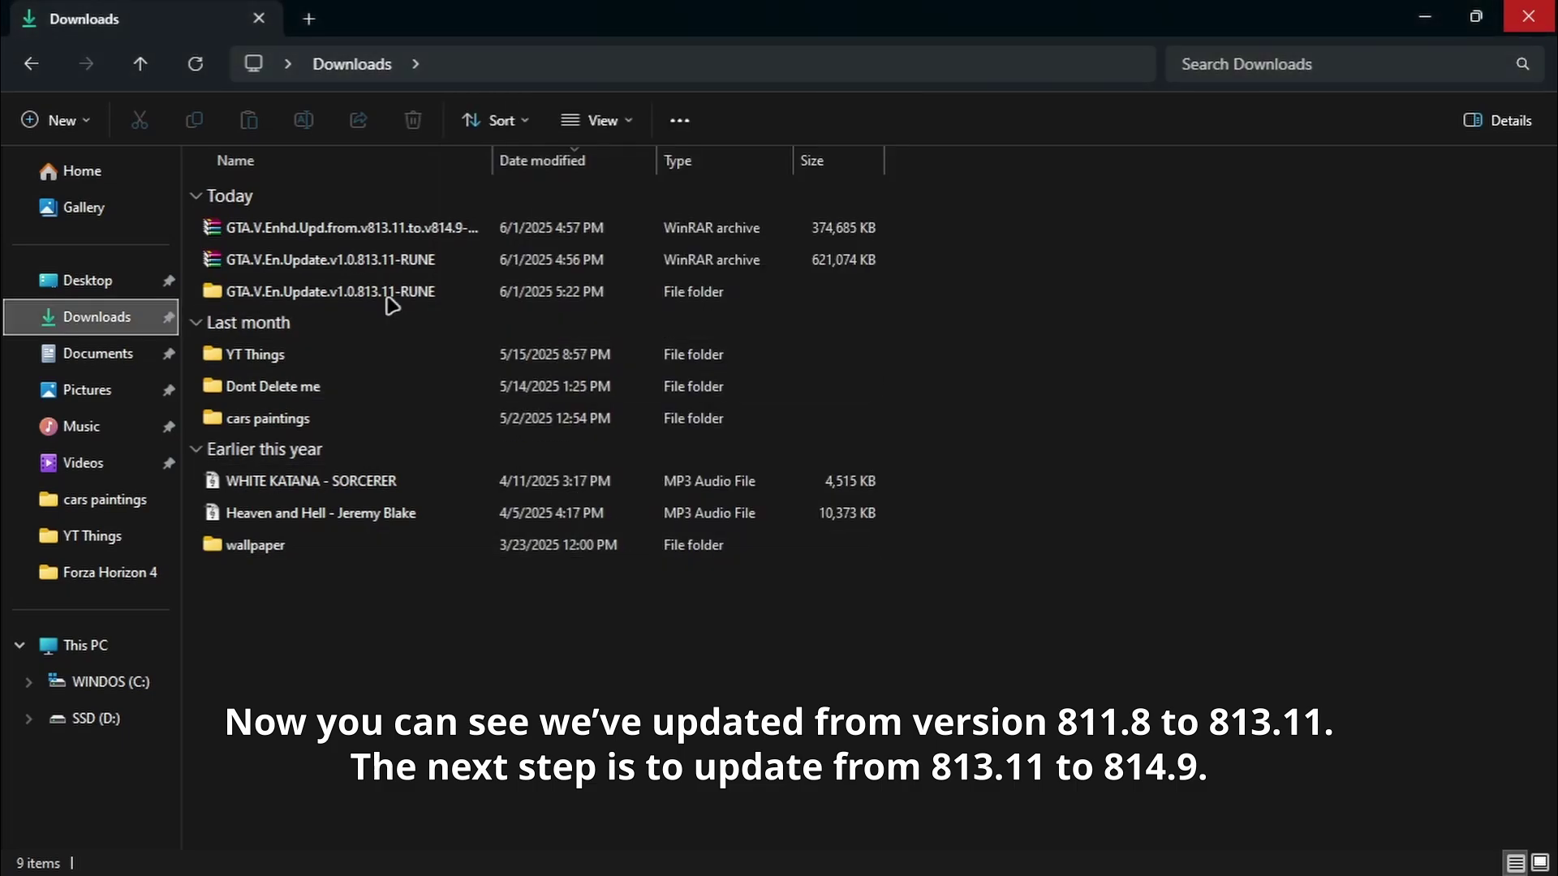
left_click(377, 237)
right_click(358, 240)
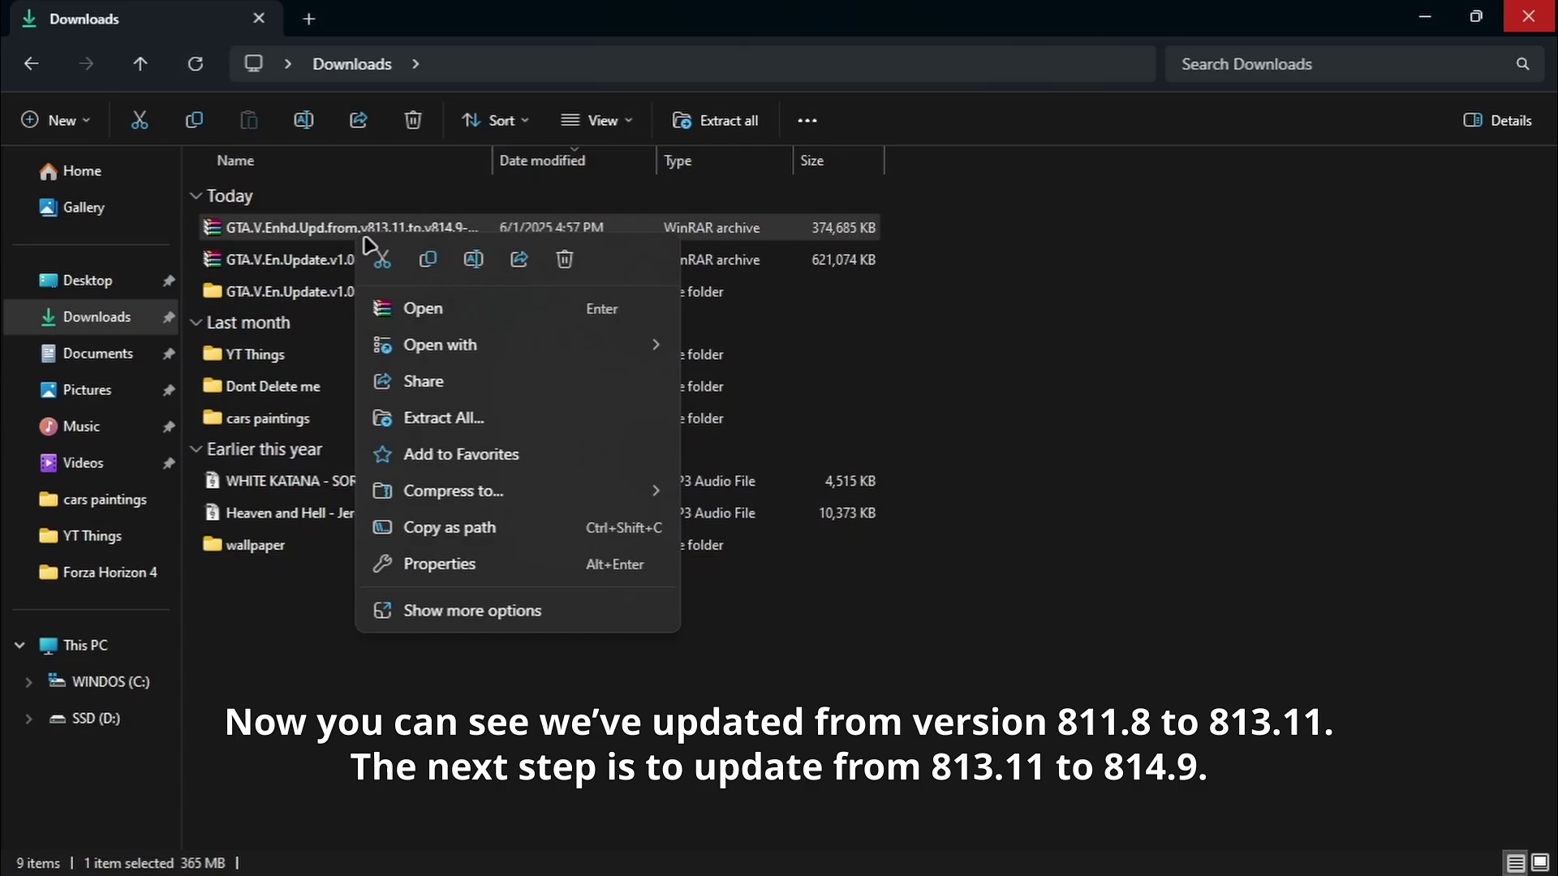
mouse_move(446, 348)
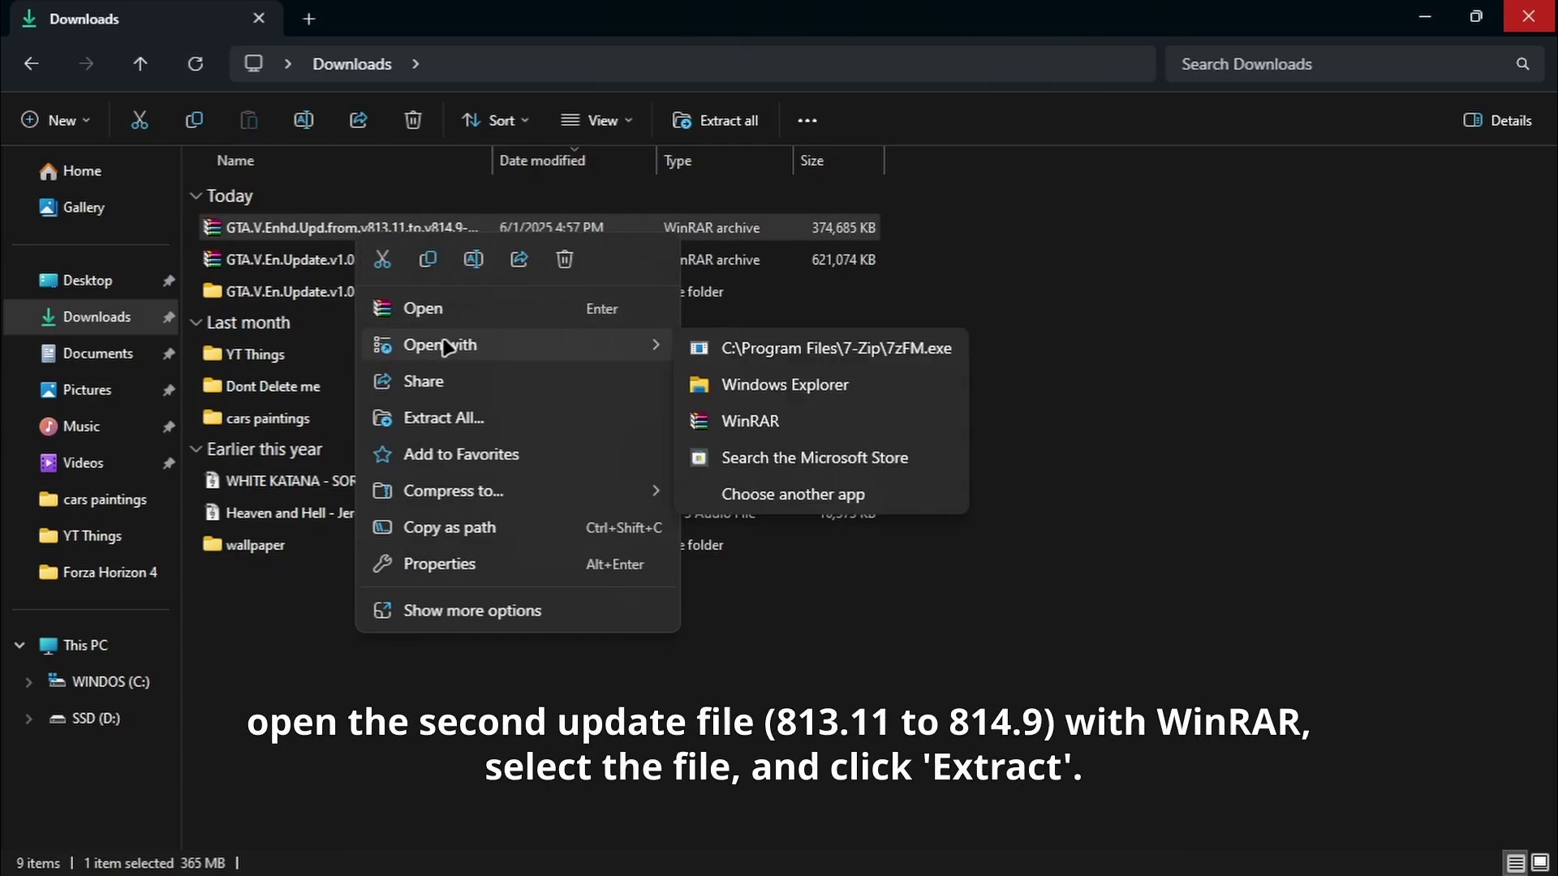
left_click(819, 422)
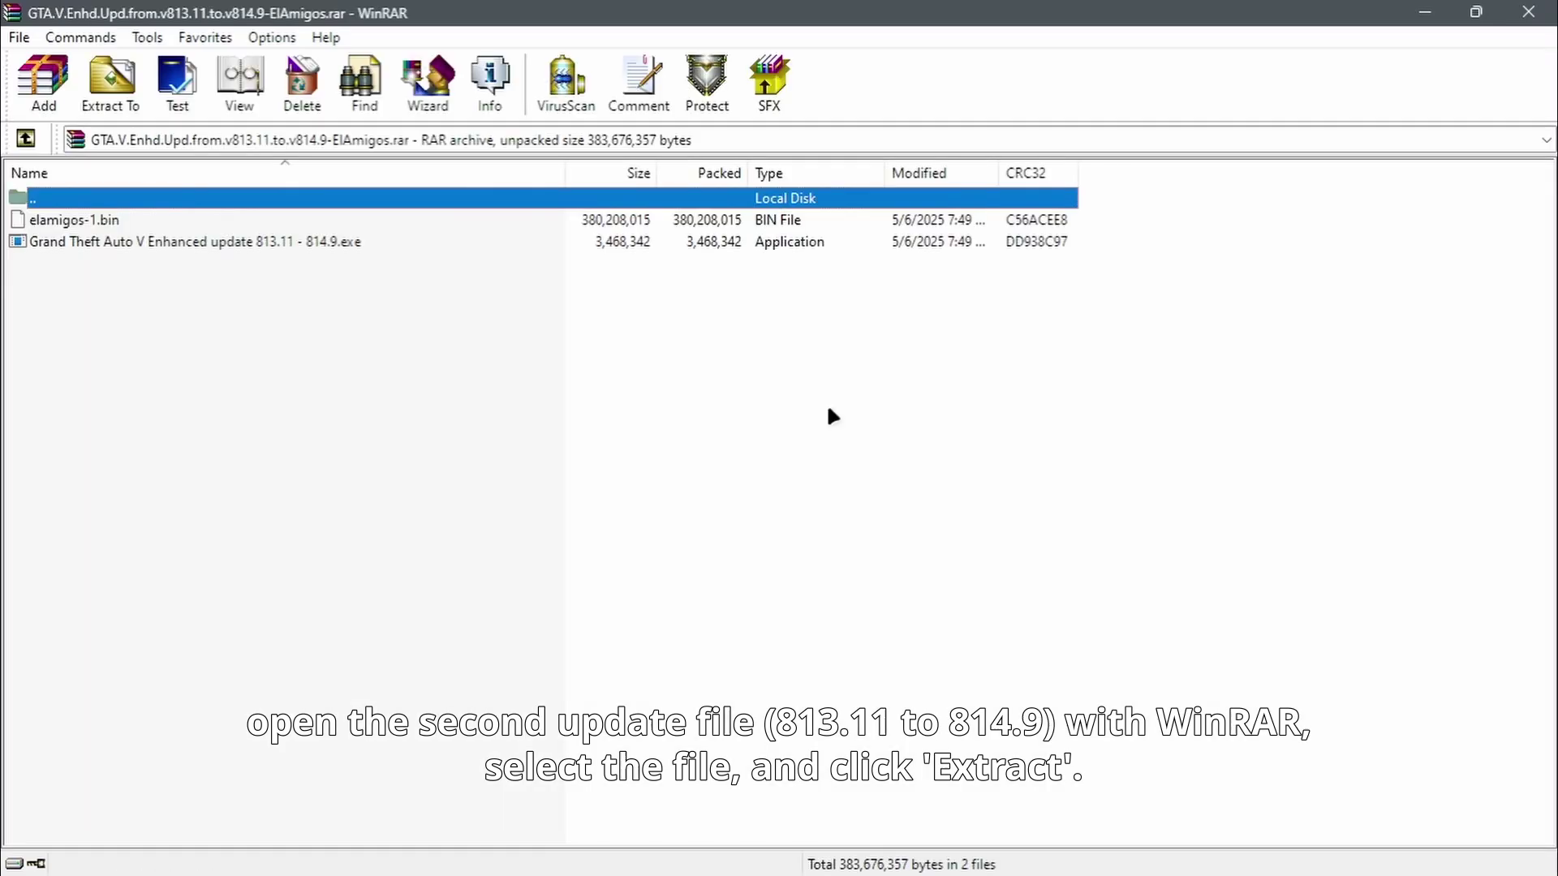
Extract both archive files to the default Downloads destination and close WinRAR
left_click(831, 417)
left_click_drag(311, 312, 198, 213)
left_click(113, 85)
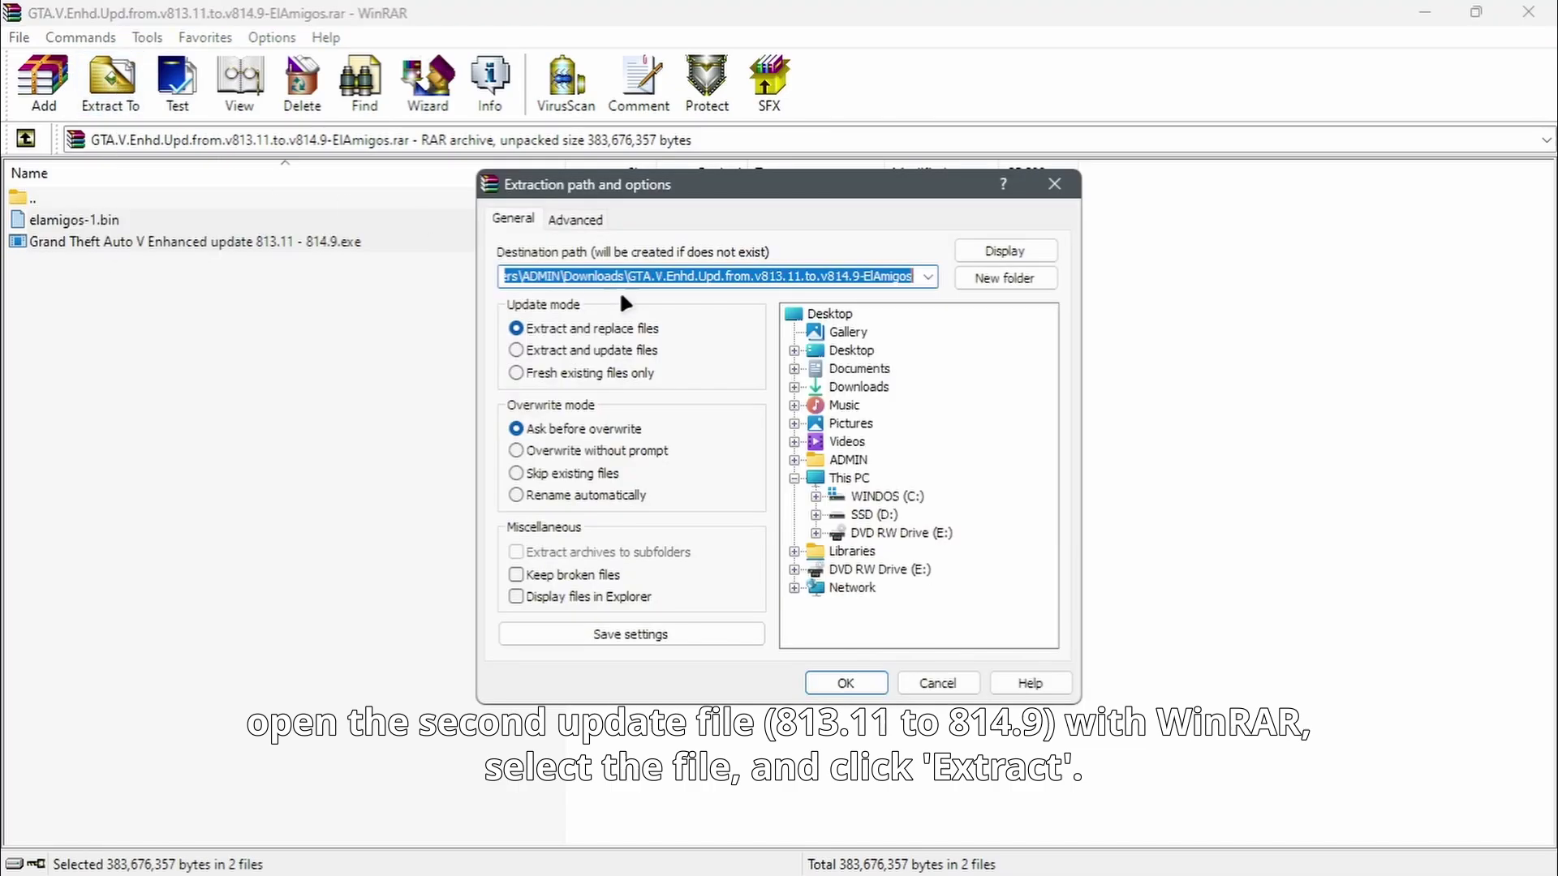
left_click(821, 690)
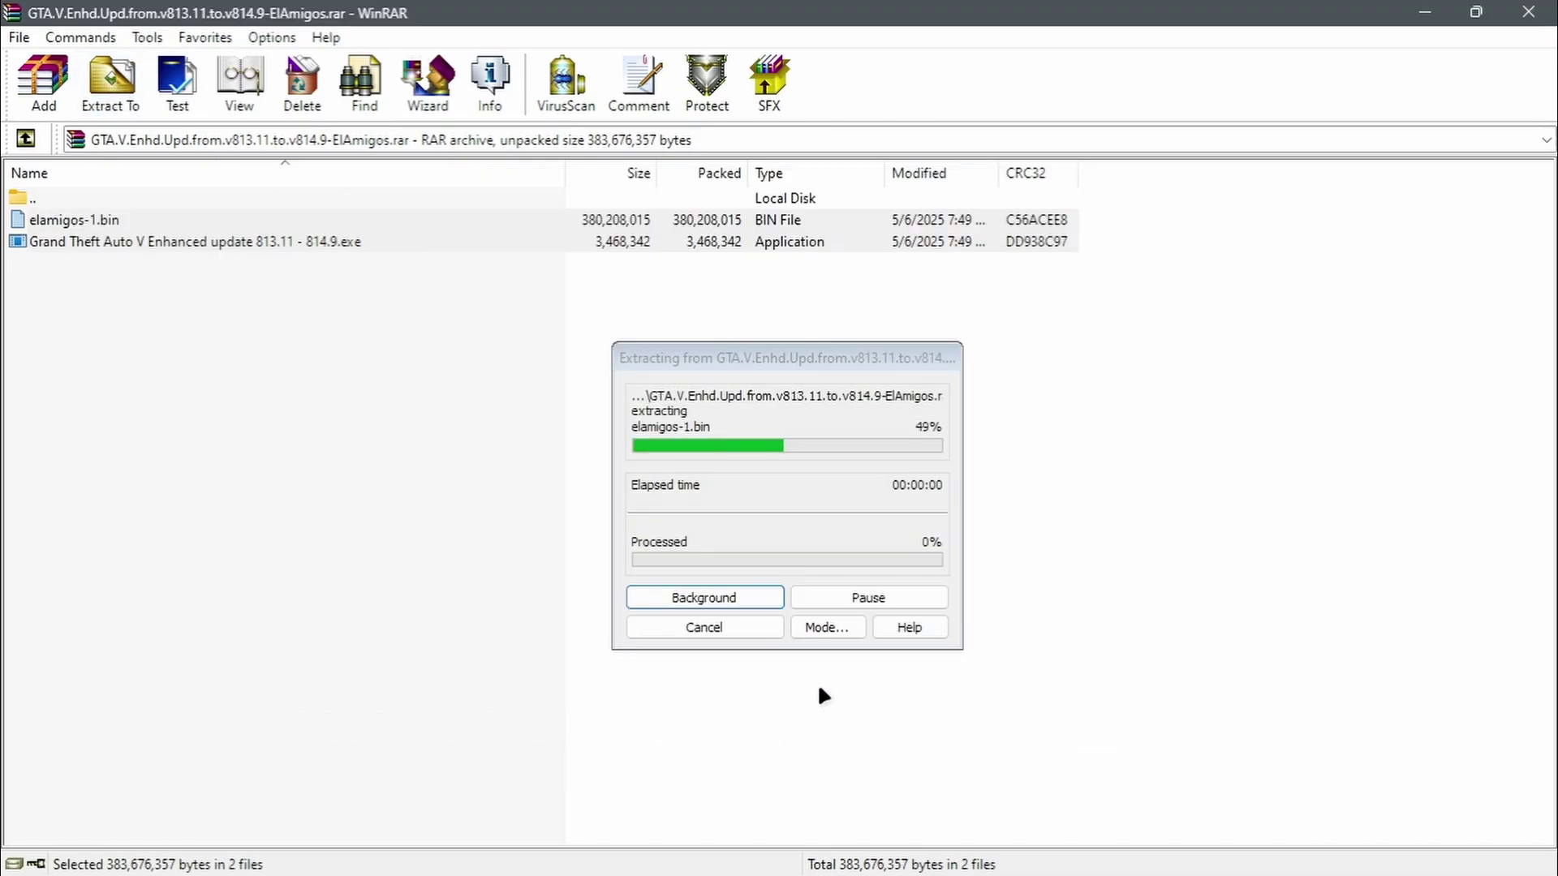
left_click(1529, 13)
left_click(481, 690)
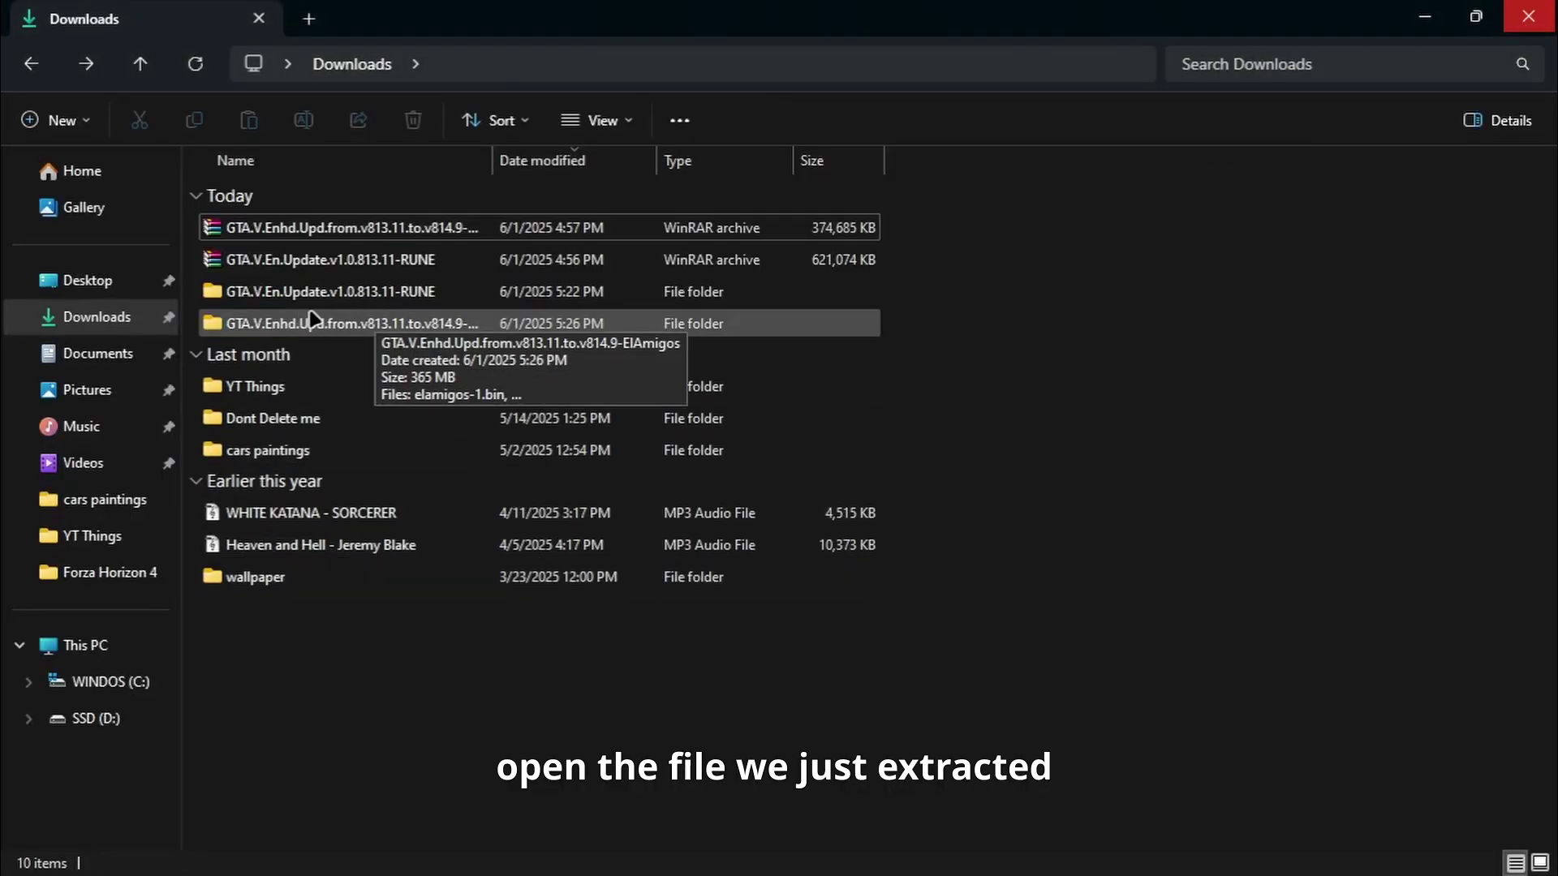
Run the Grand Theft Auto V update exe from the extracted ElAmigos folder as administrator, bypassing SmartScreen
double_click(354, 325)
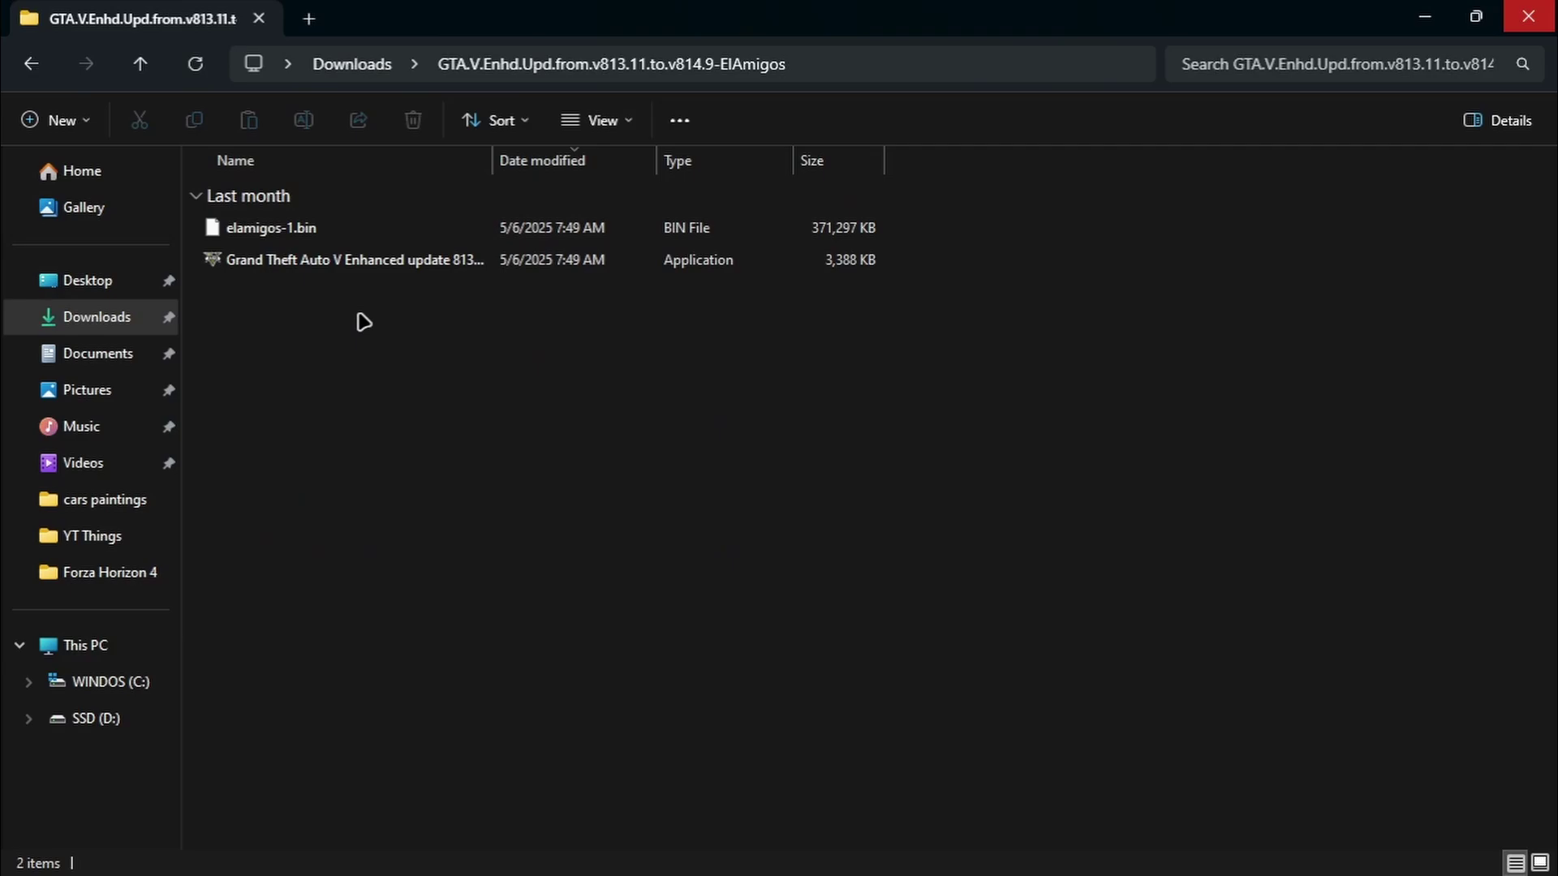
left_click(309, 268)
right_click(309, 268)
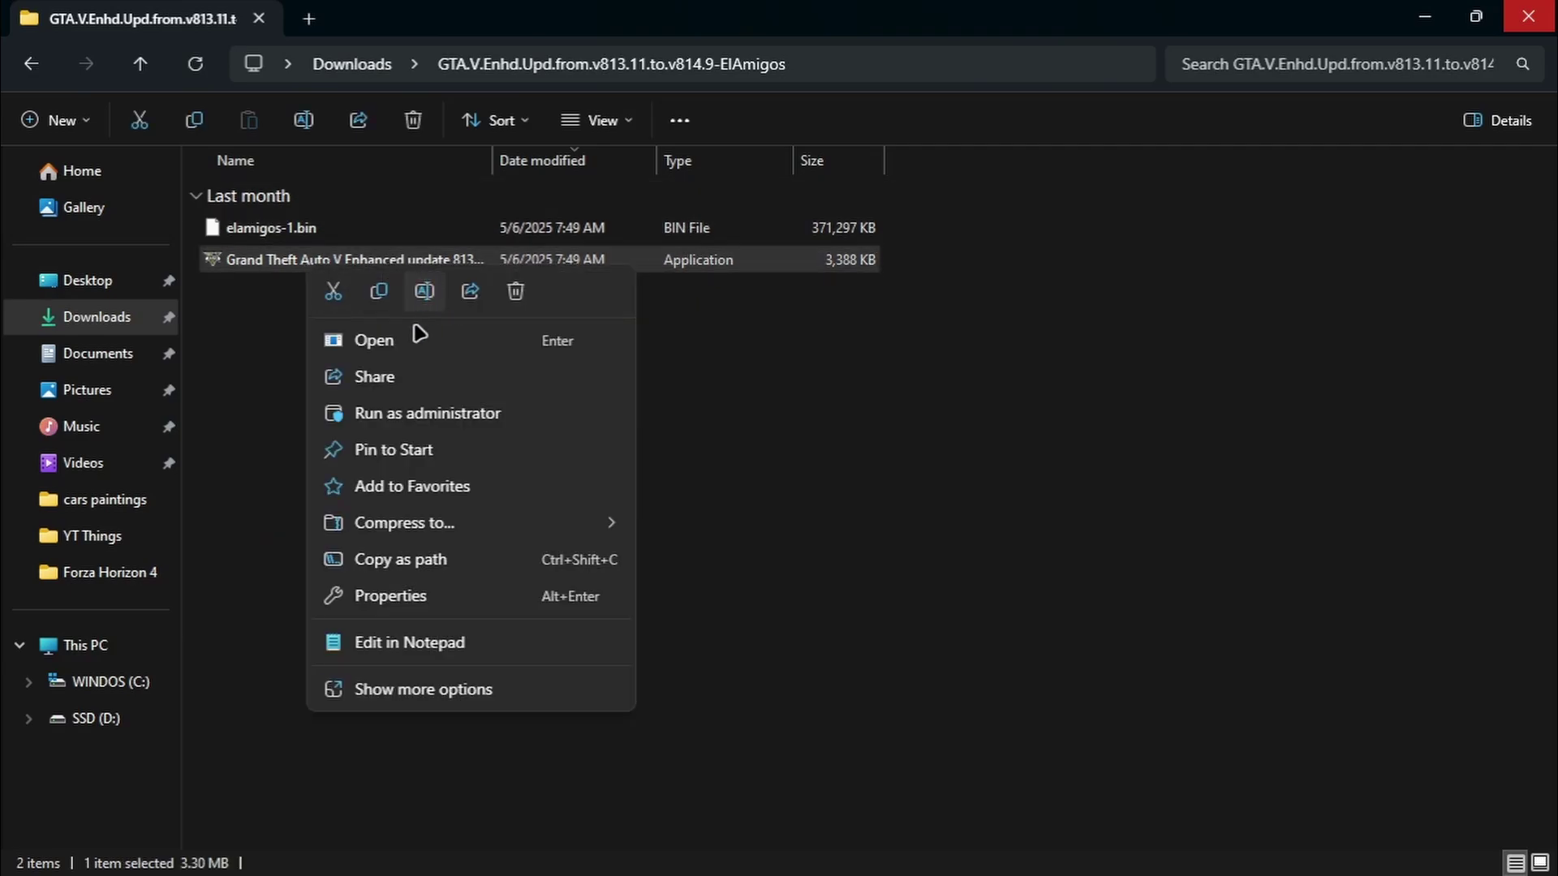
left_click(375, 411)
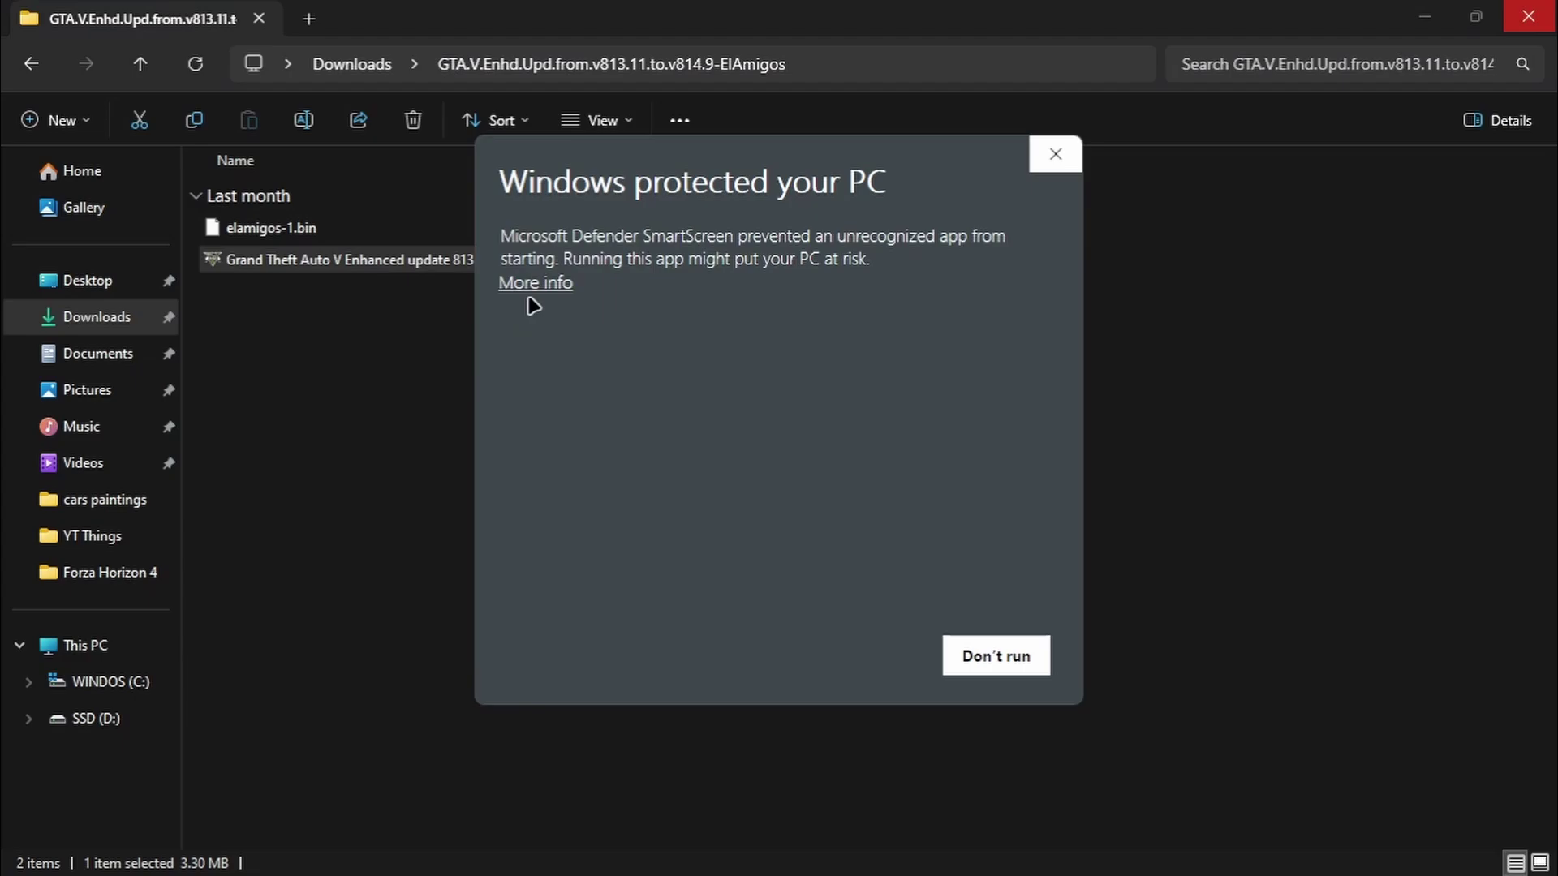
left_click(537, 285)
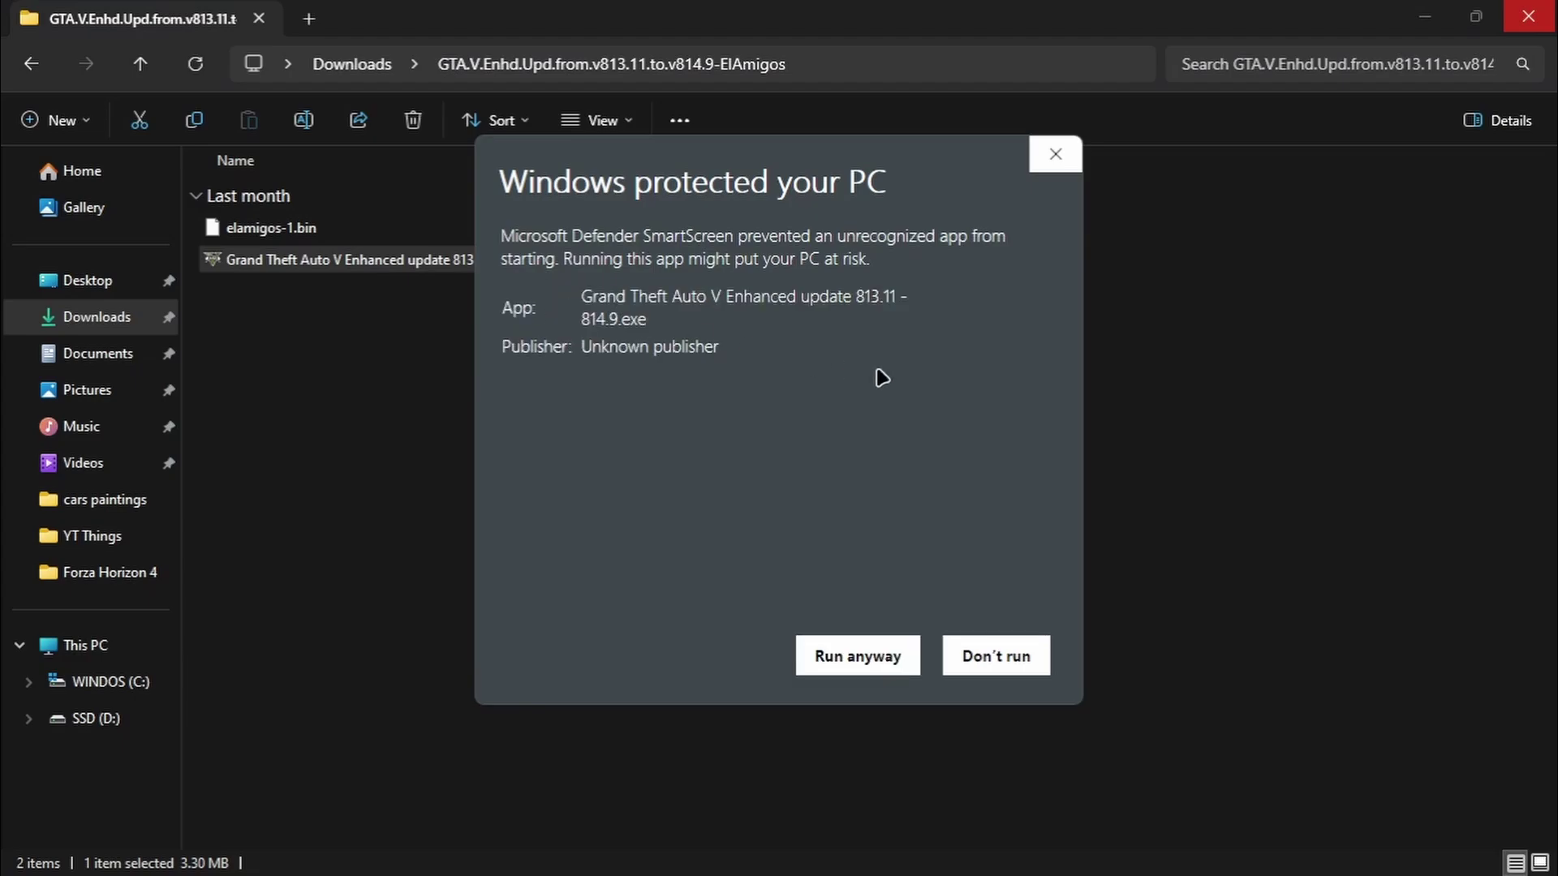
left_click(855, 654)
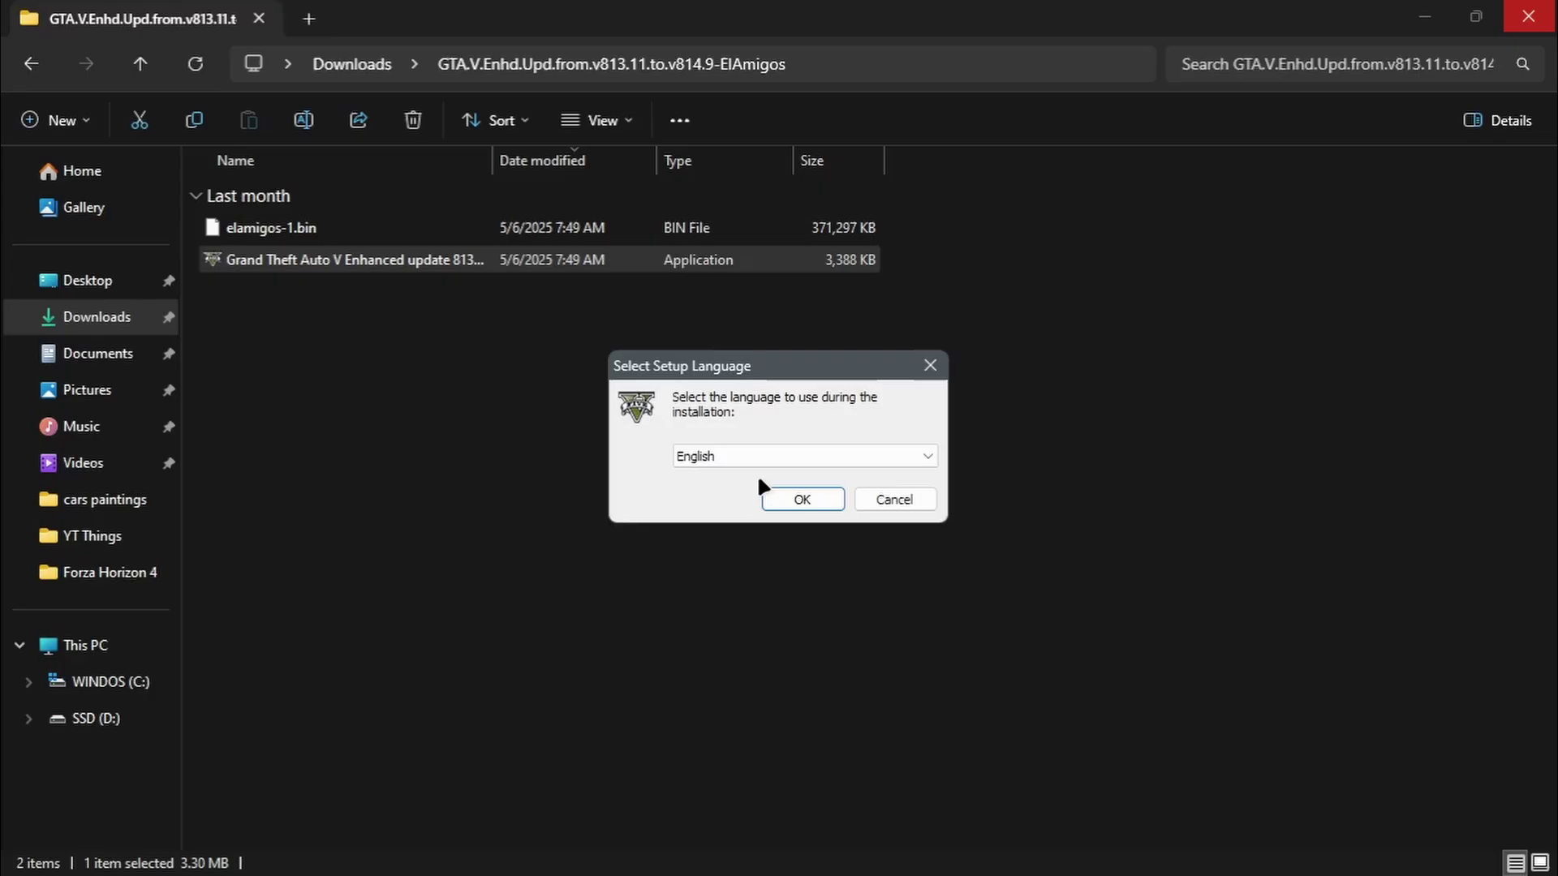
Install the update in English into the existing C:\Games\Grand Theft Auto V Enhanced folder with a new player name
left_click(782, 497)
left_click(899, 628)
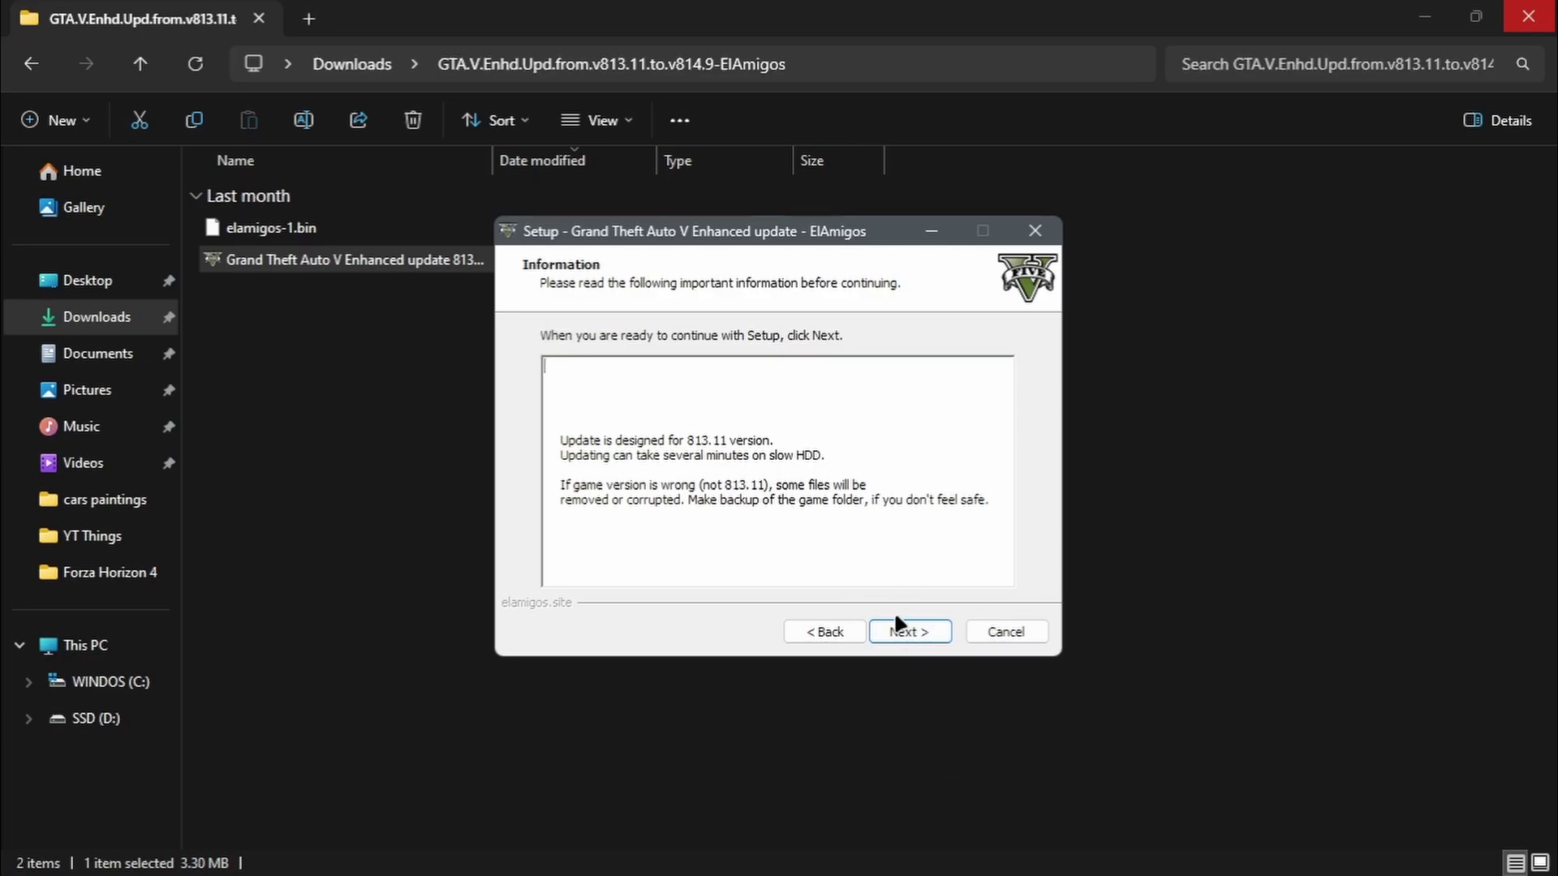
left_click(900, 626)
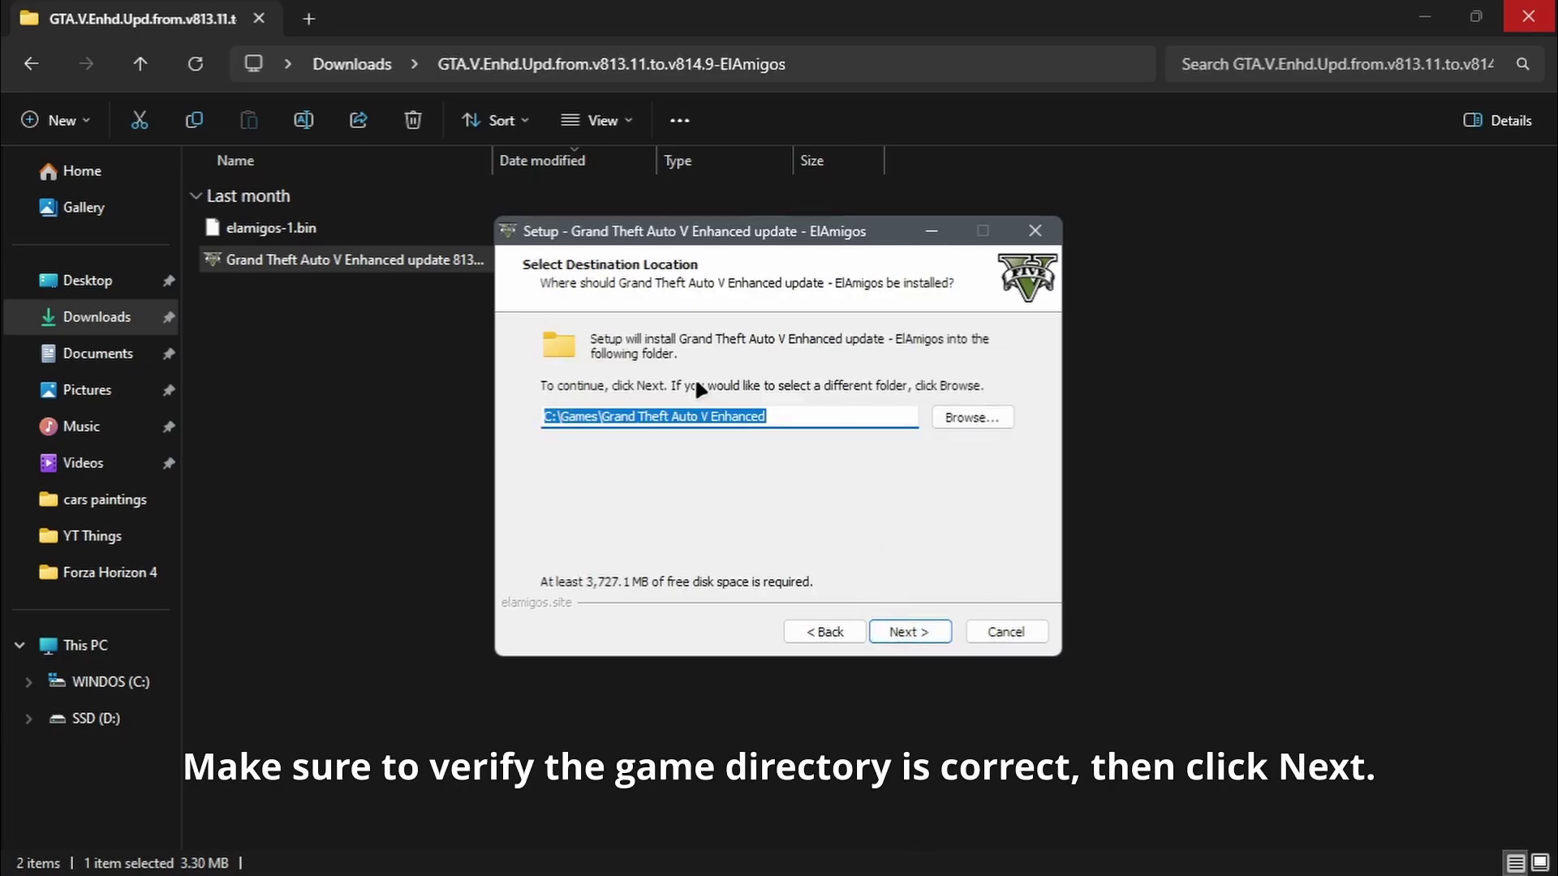
left_click(914, 638)
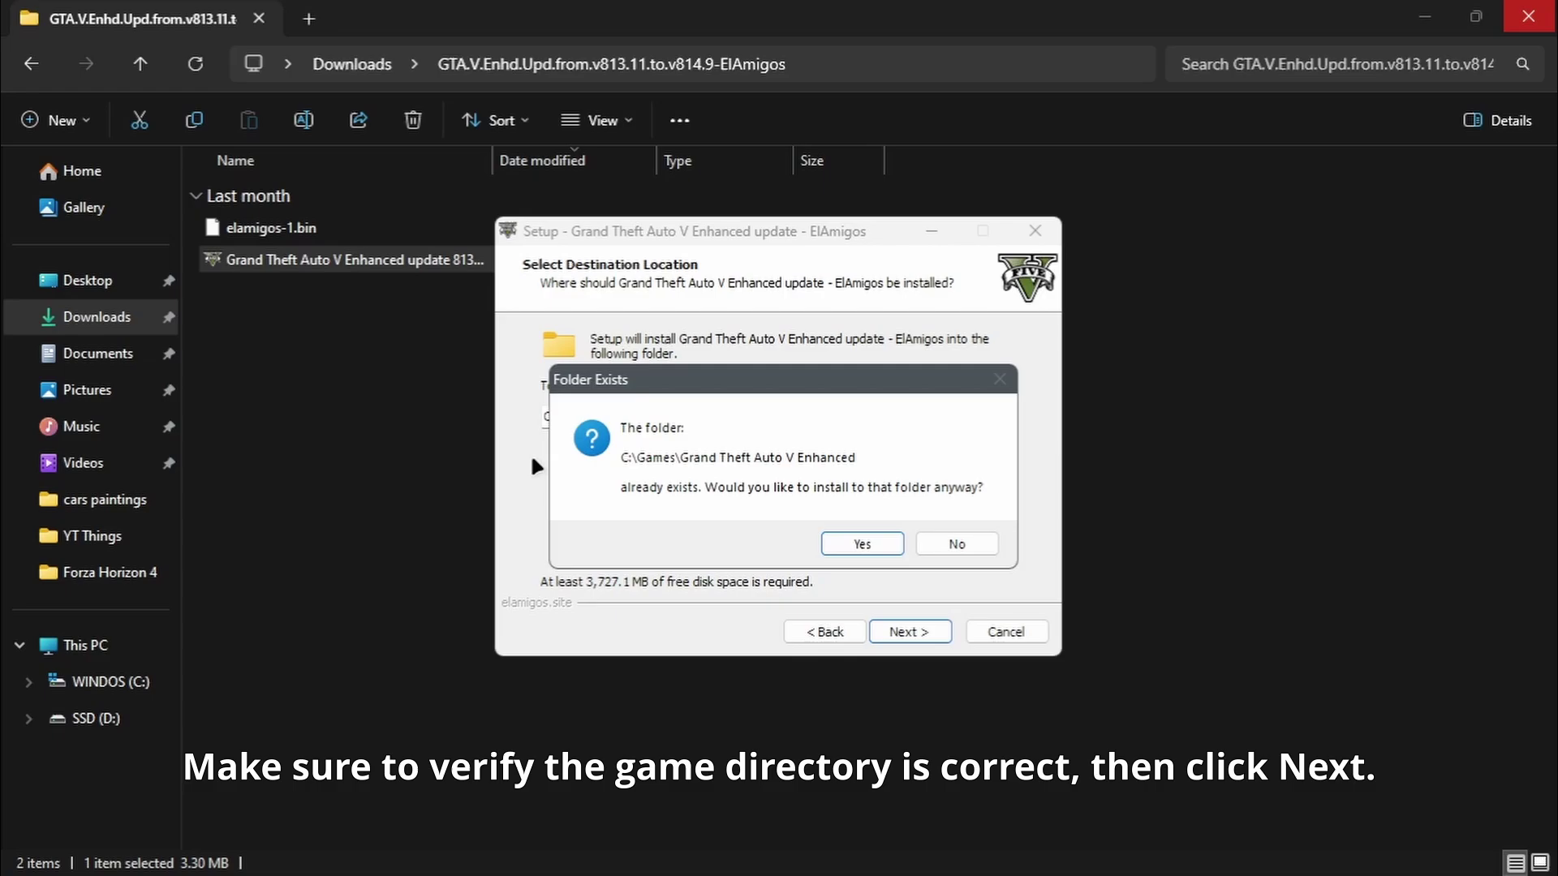
left_click(860, 550)
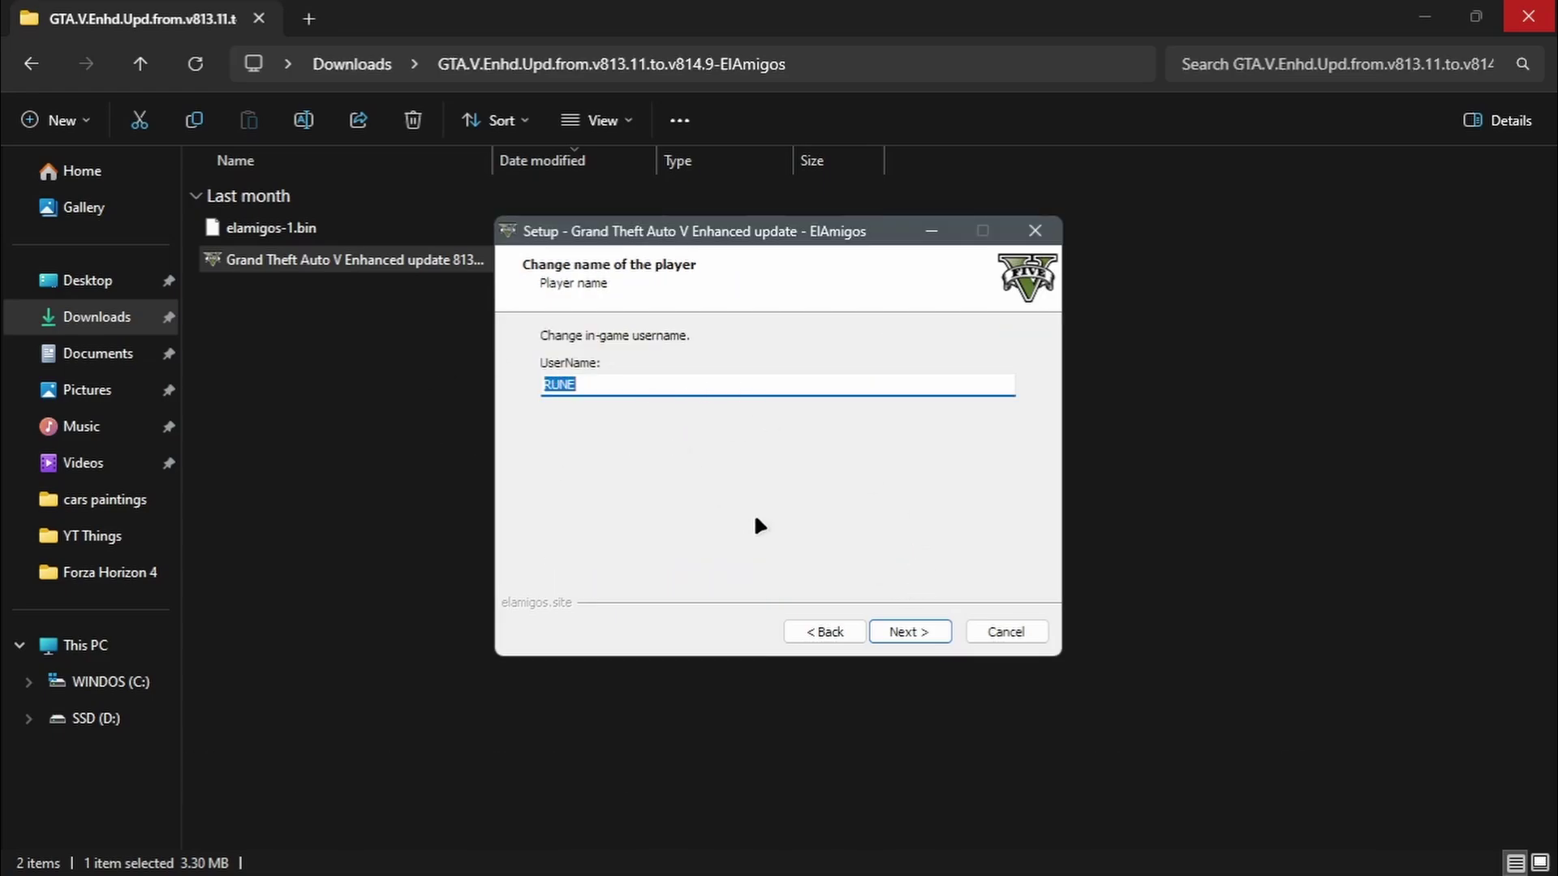
type("GLatis")
left_click(906, 624)
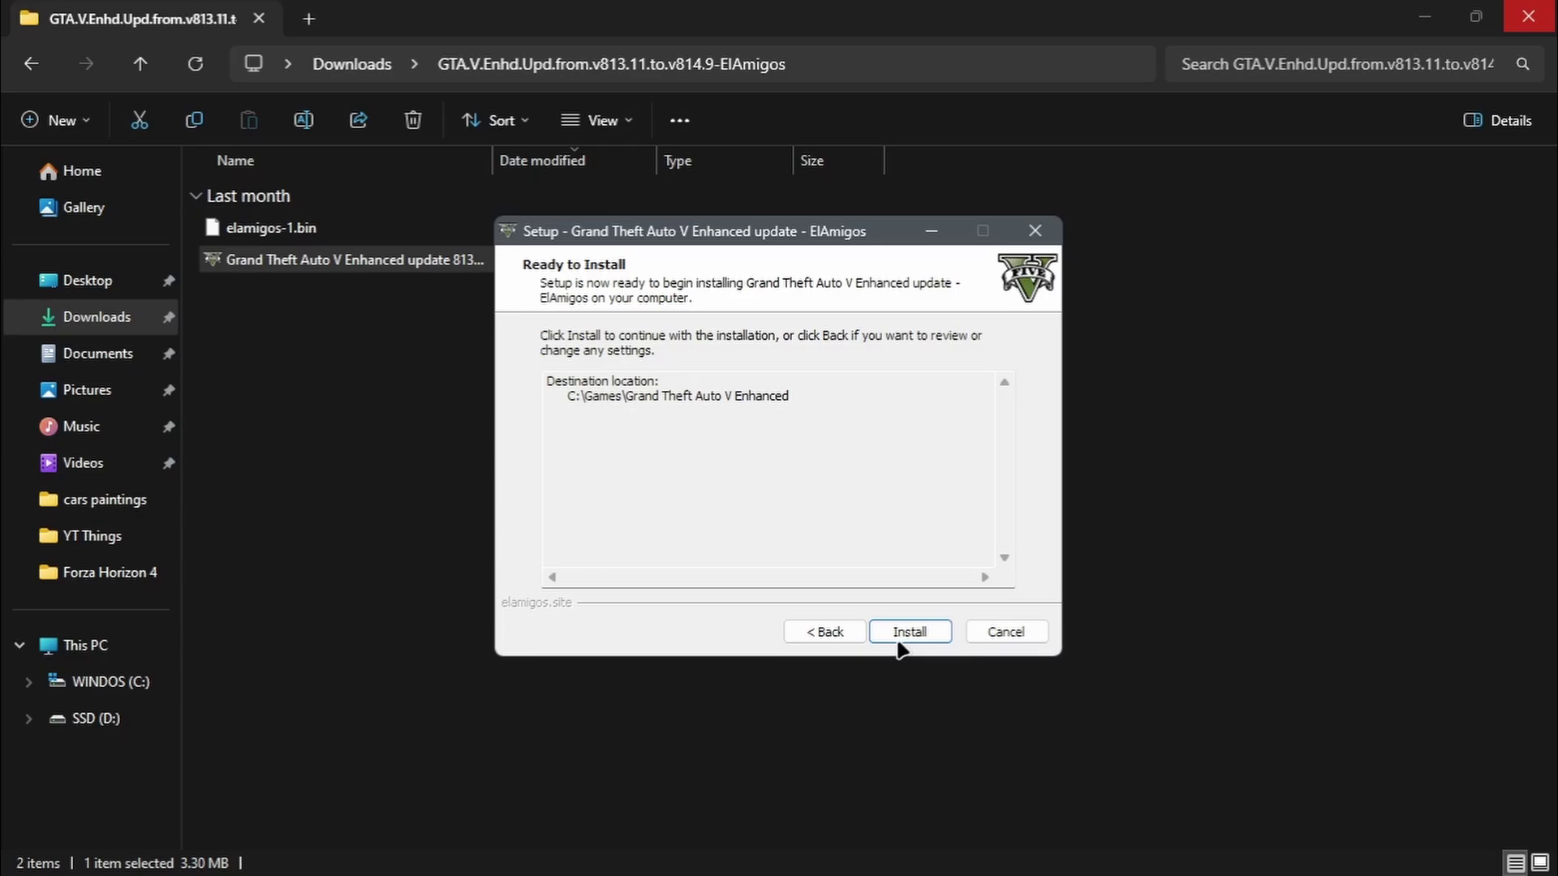
left_click(907, 637)
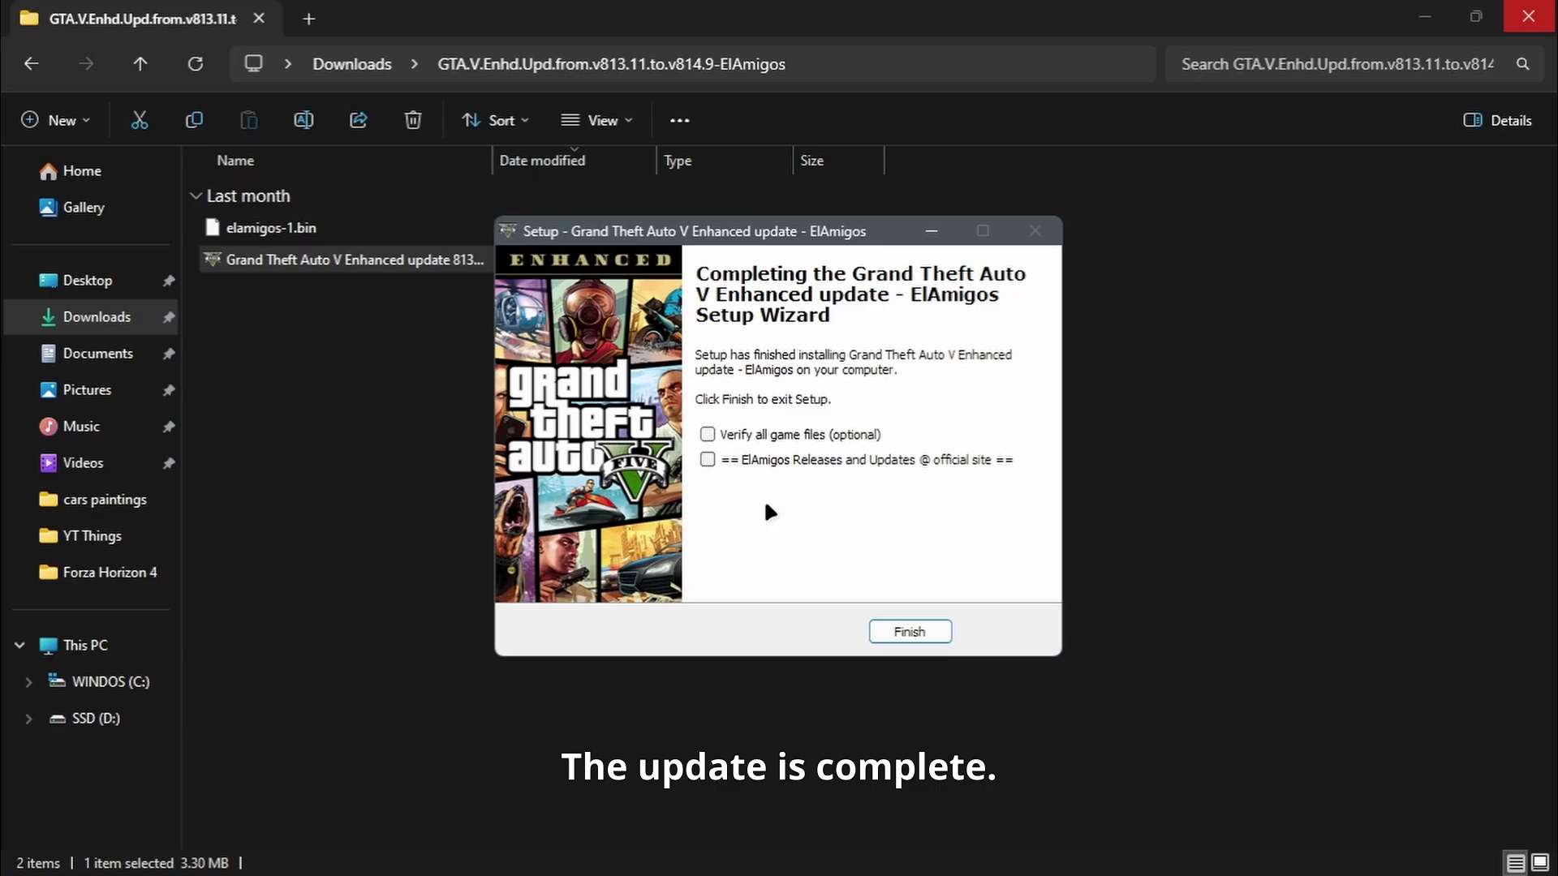
left_click(893, 634)
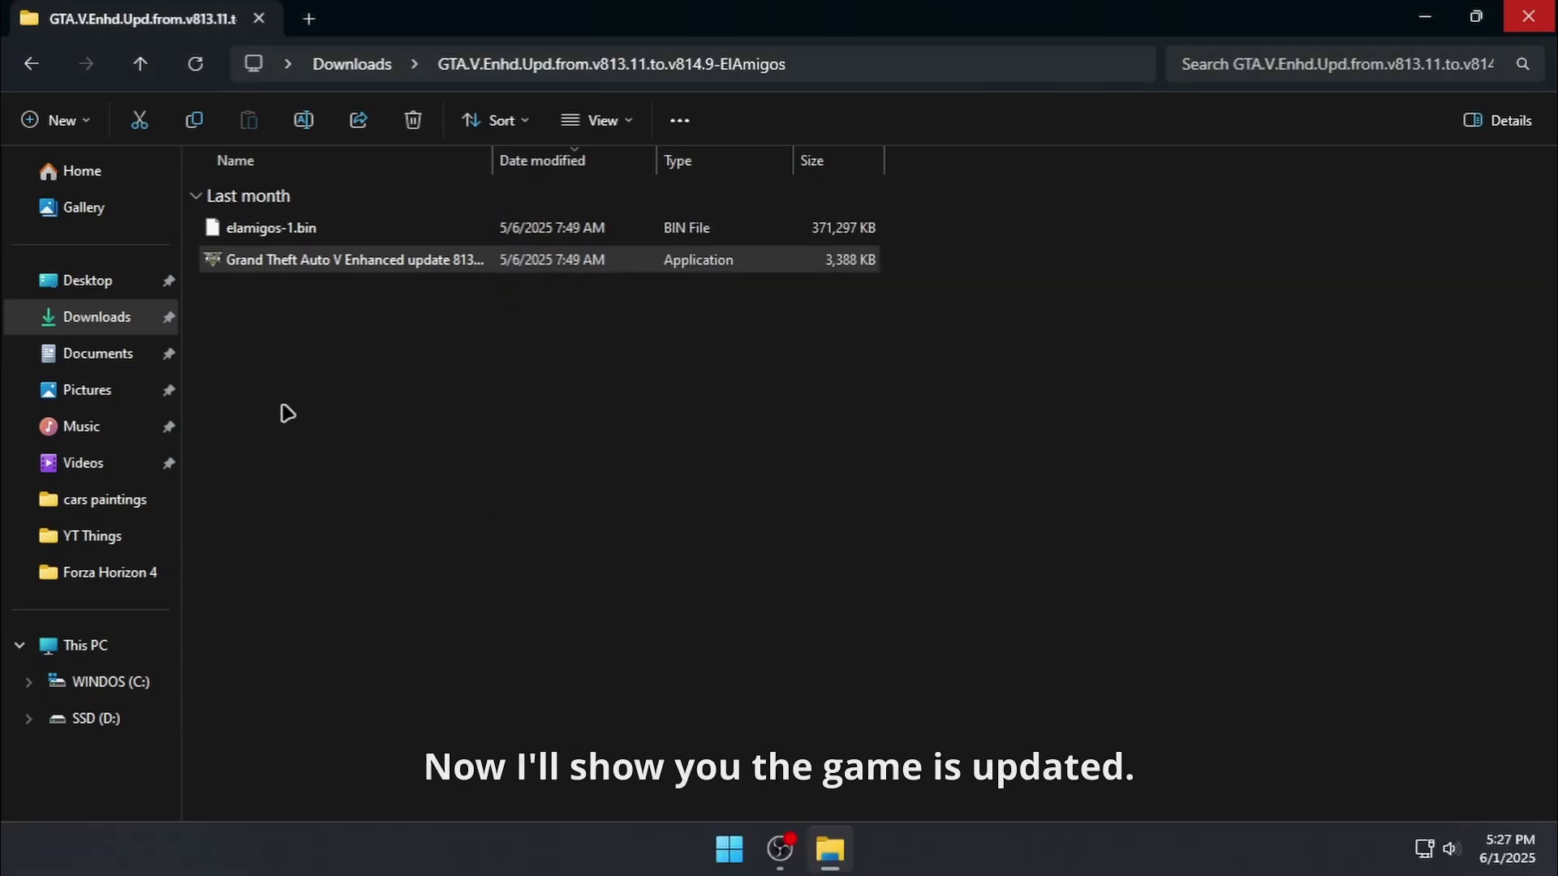
Open the C:\Games\Grand Theft Auto V Enhanced game folder
left_click(105, 686)
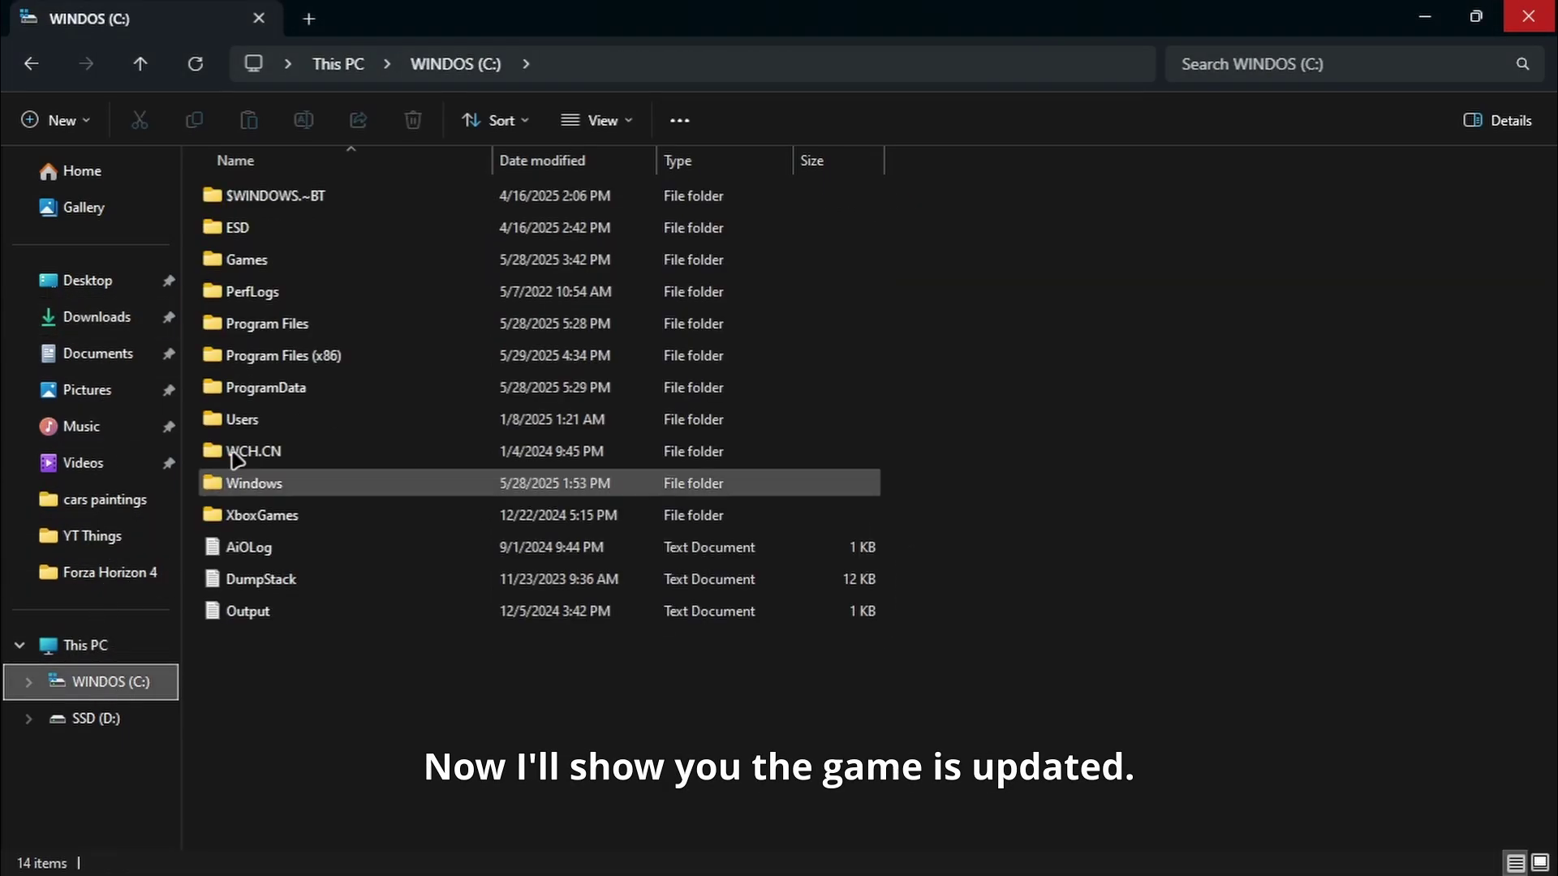
double_click(284, 260)
double_click(433, 202)
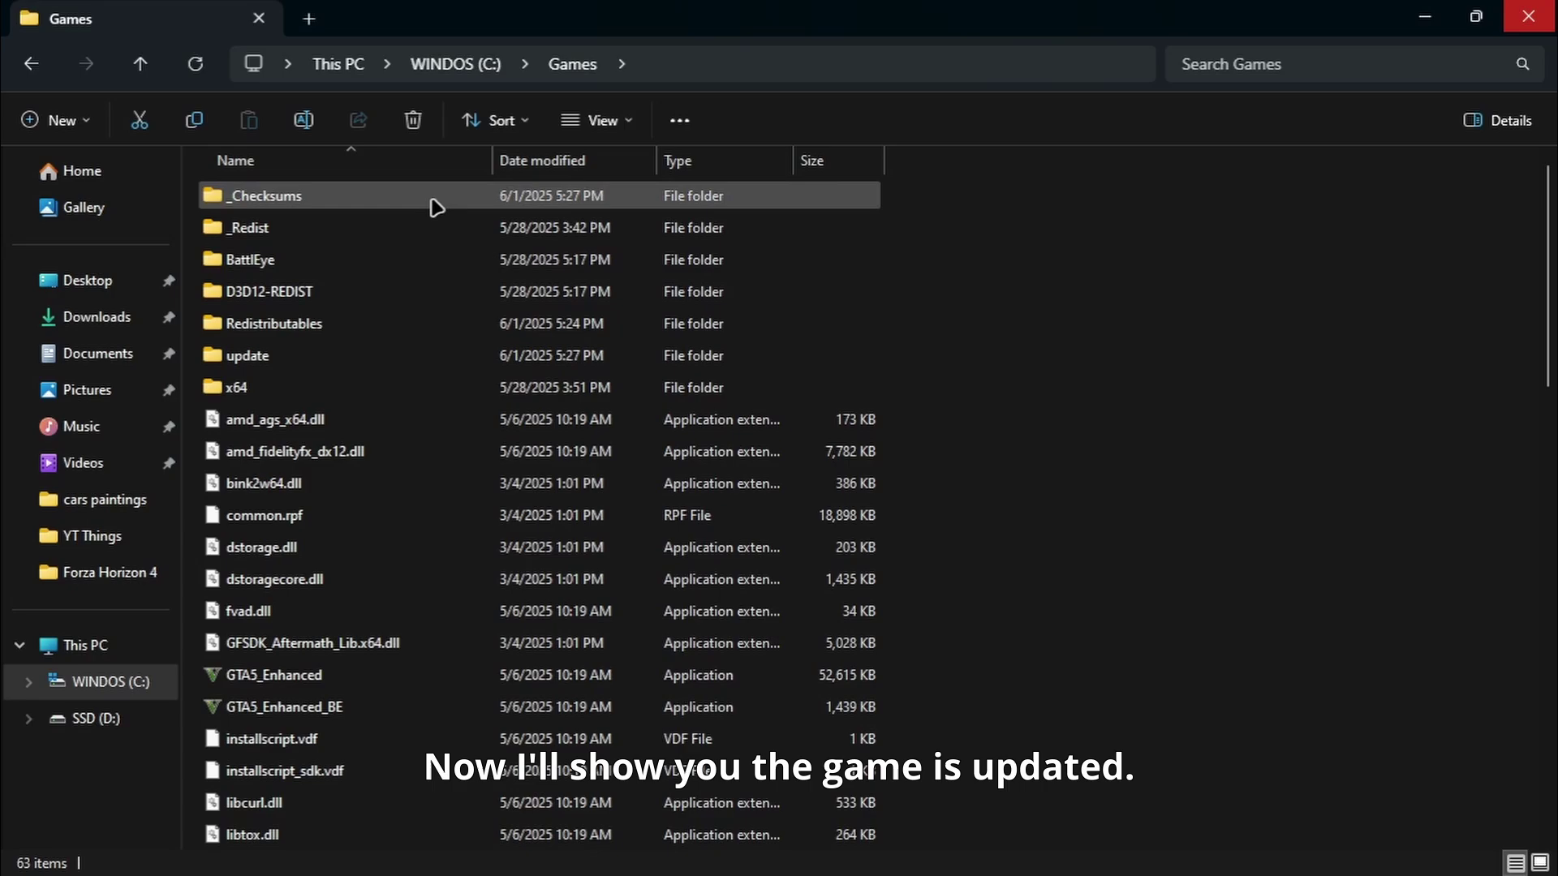
scroll(324, 480, "down", 2)
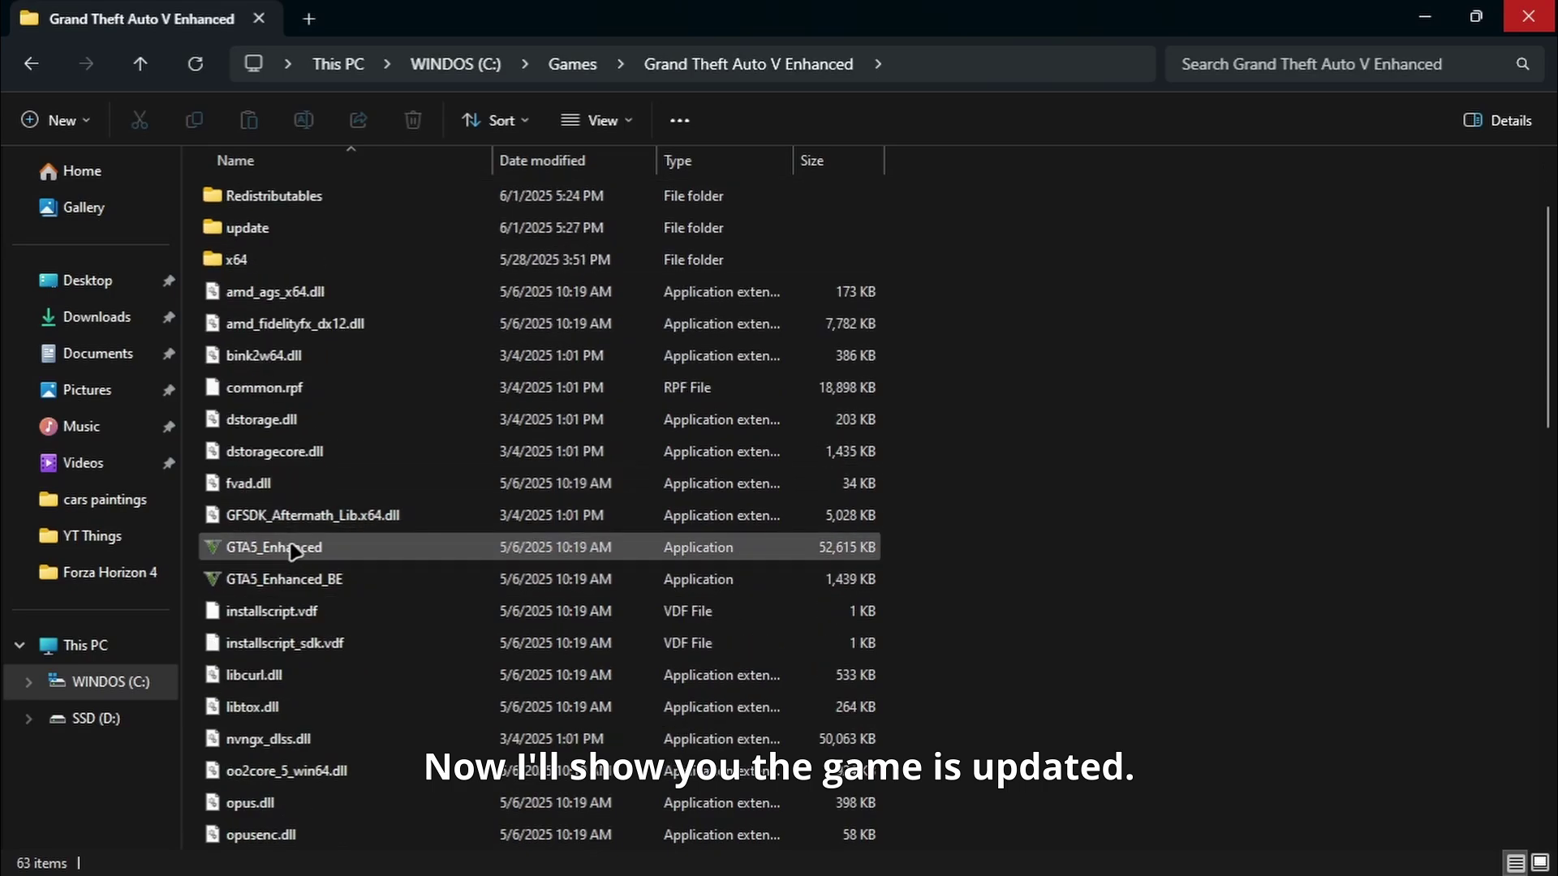
Check that GTA5_Enhanced's Properties Details tab shows file version 1.0.814.9
left_click(304, 549)
right_click(306, 547)
left_click(452, 442)
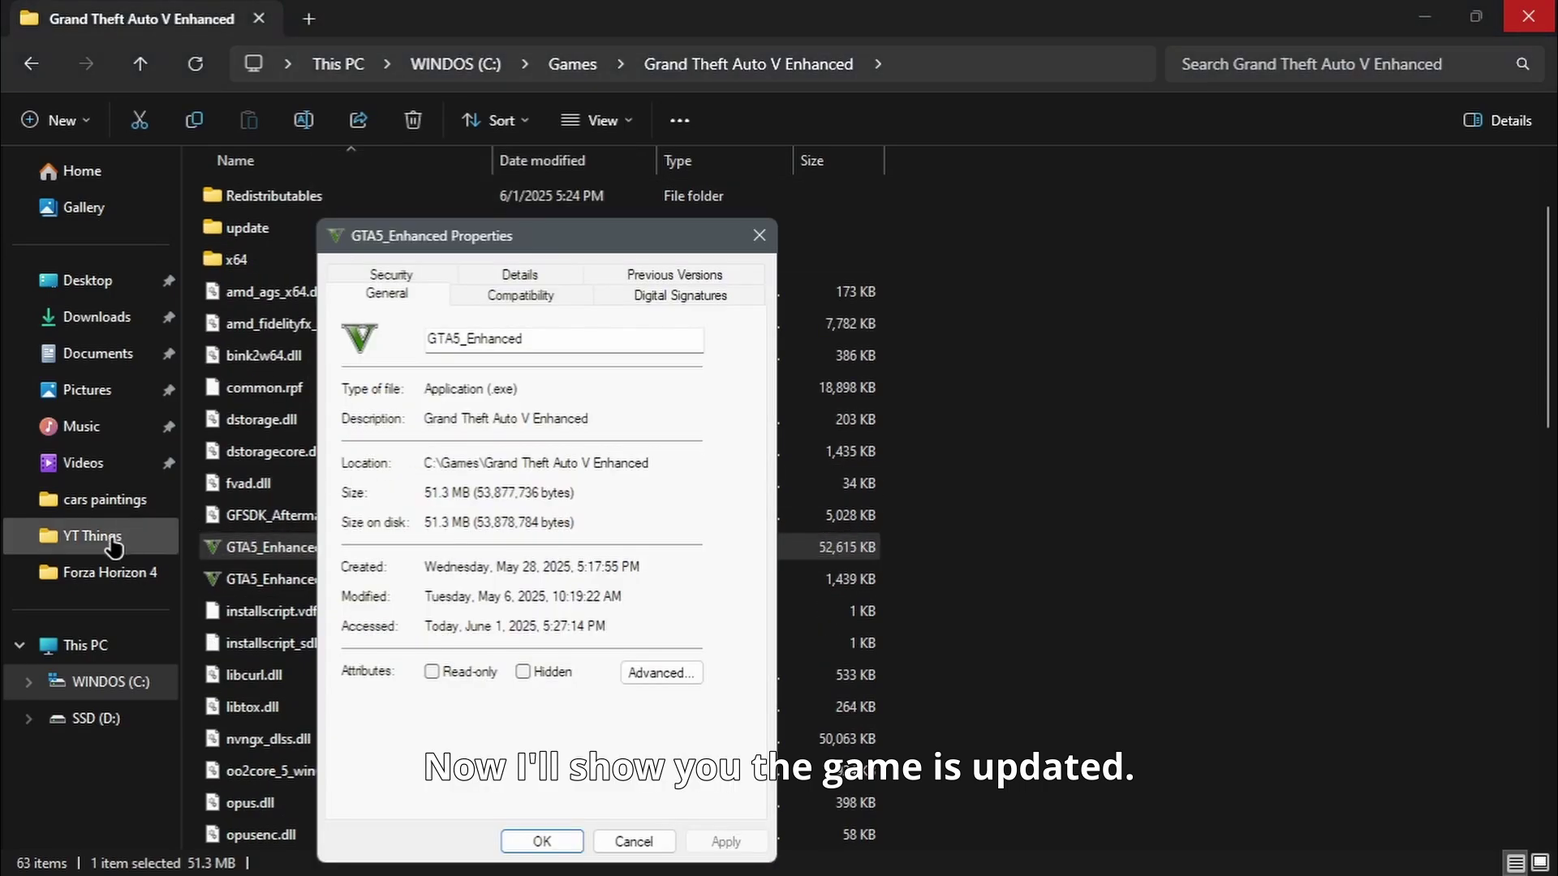
left_click(114, 320)
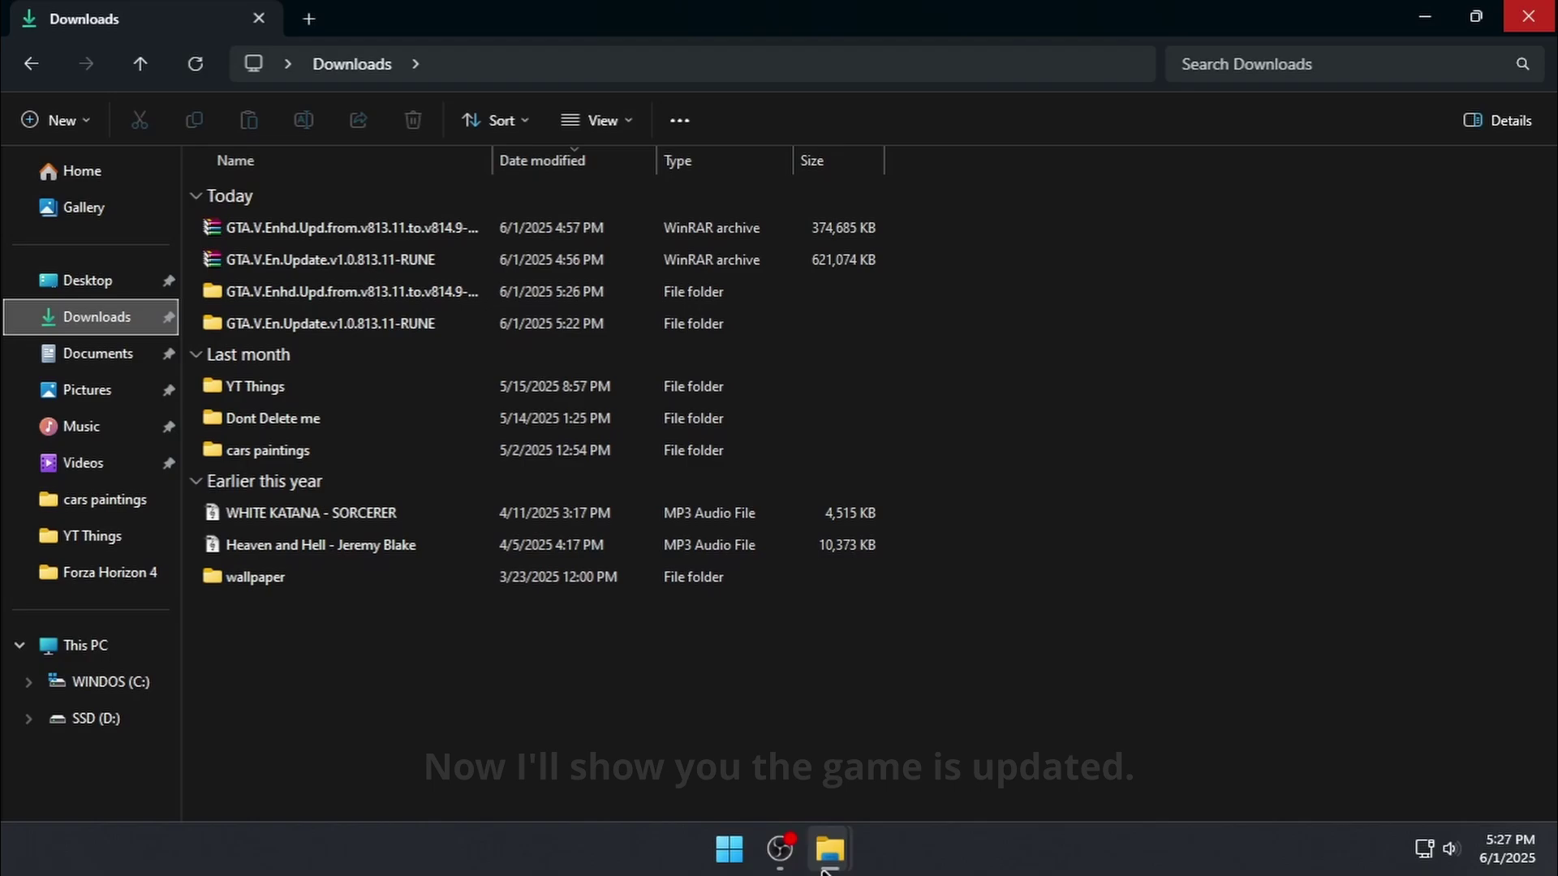
mouse_move(831, 851)
left_click(918, 744)
left_click(511, 276)
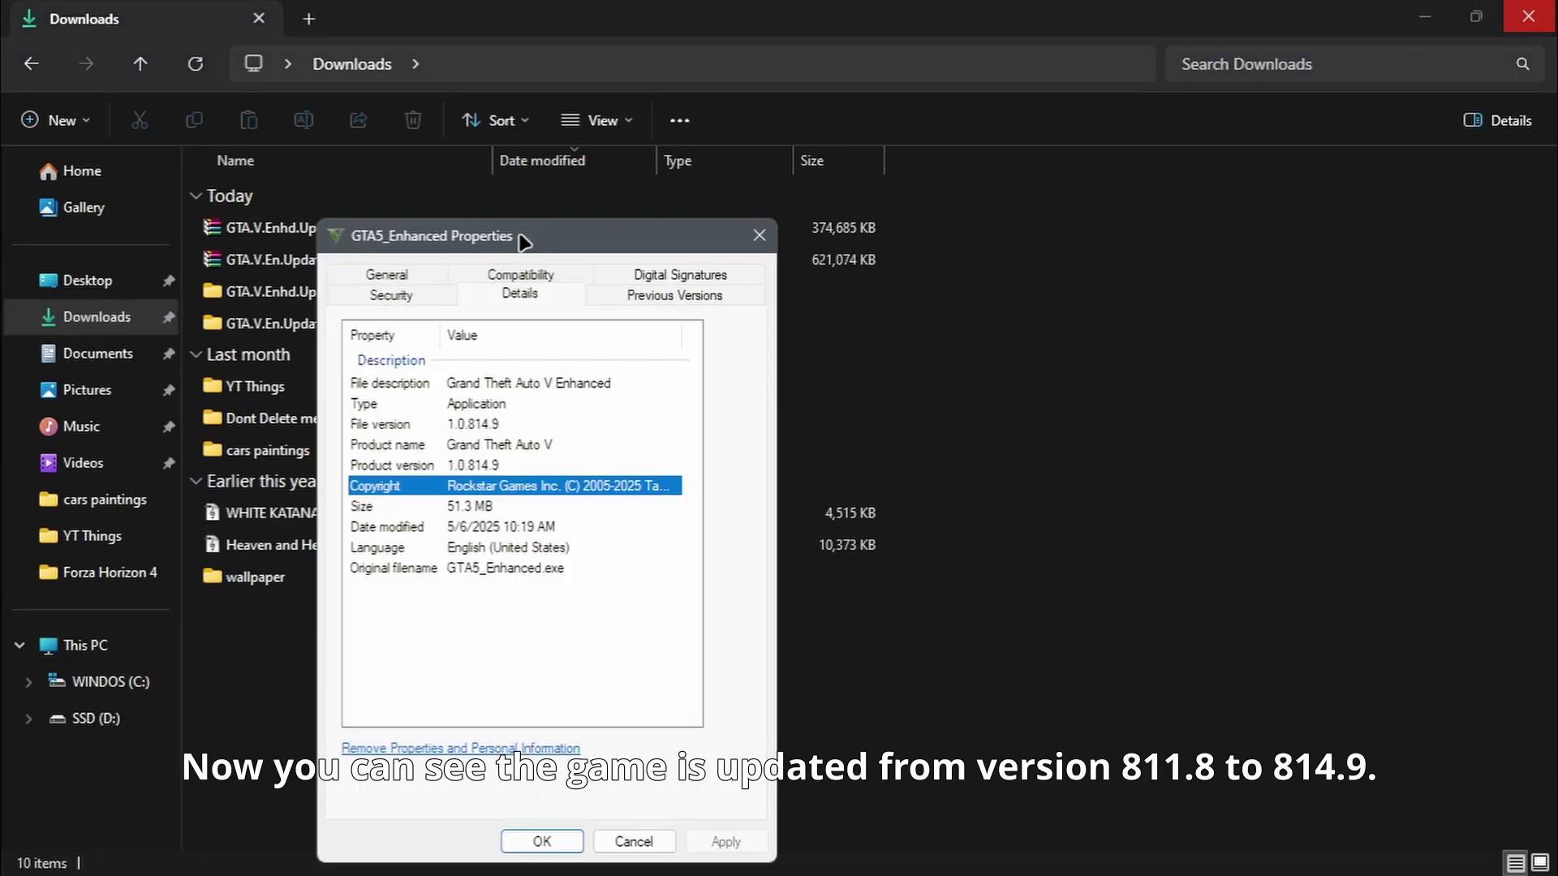
left_click_drag(521, 243, 715, 81)
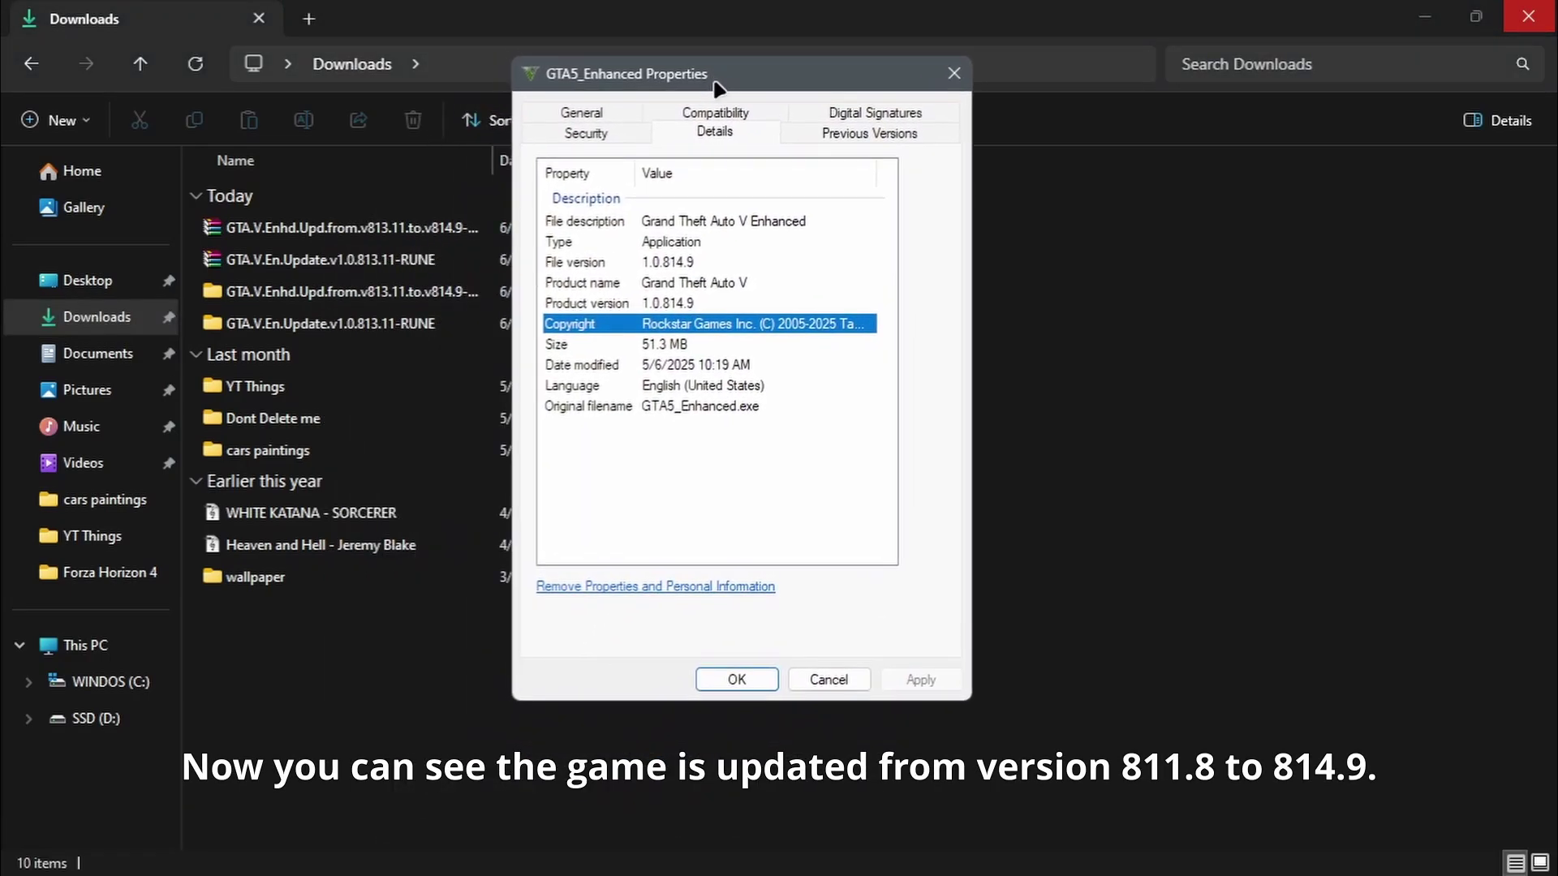
left_click(686, 262)
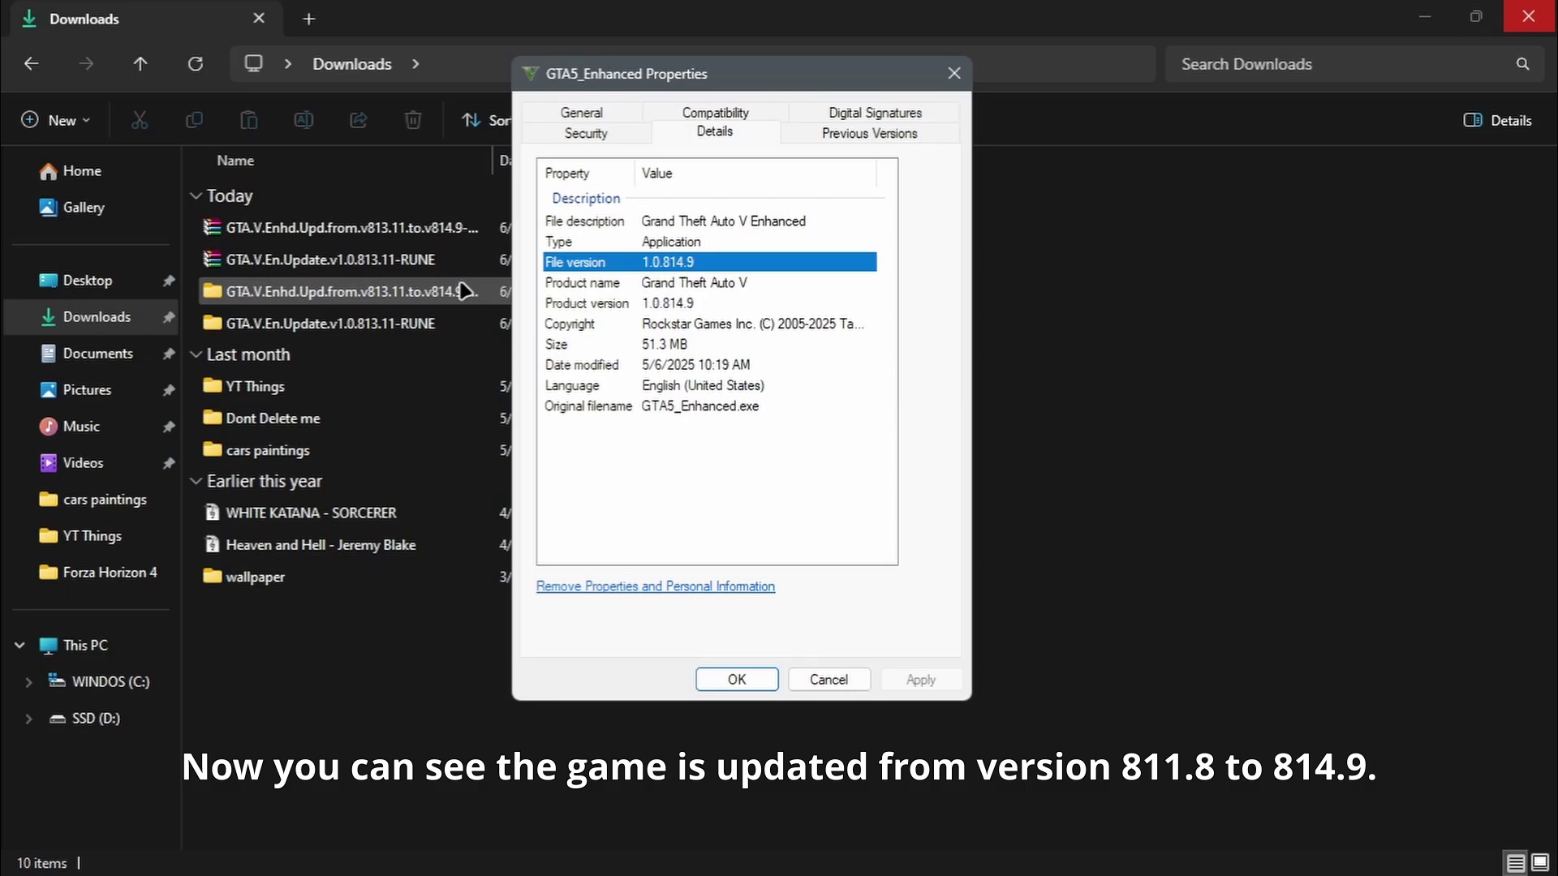
Close the properties and run PlayGTAV from C:\Games\Grand Theft Auto V Enhanced as administrator
left_click(722, 676)
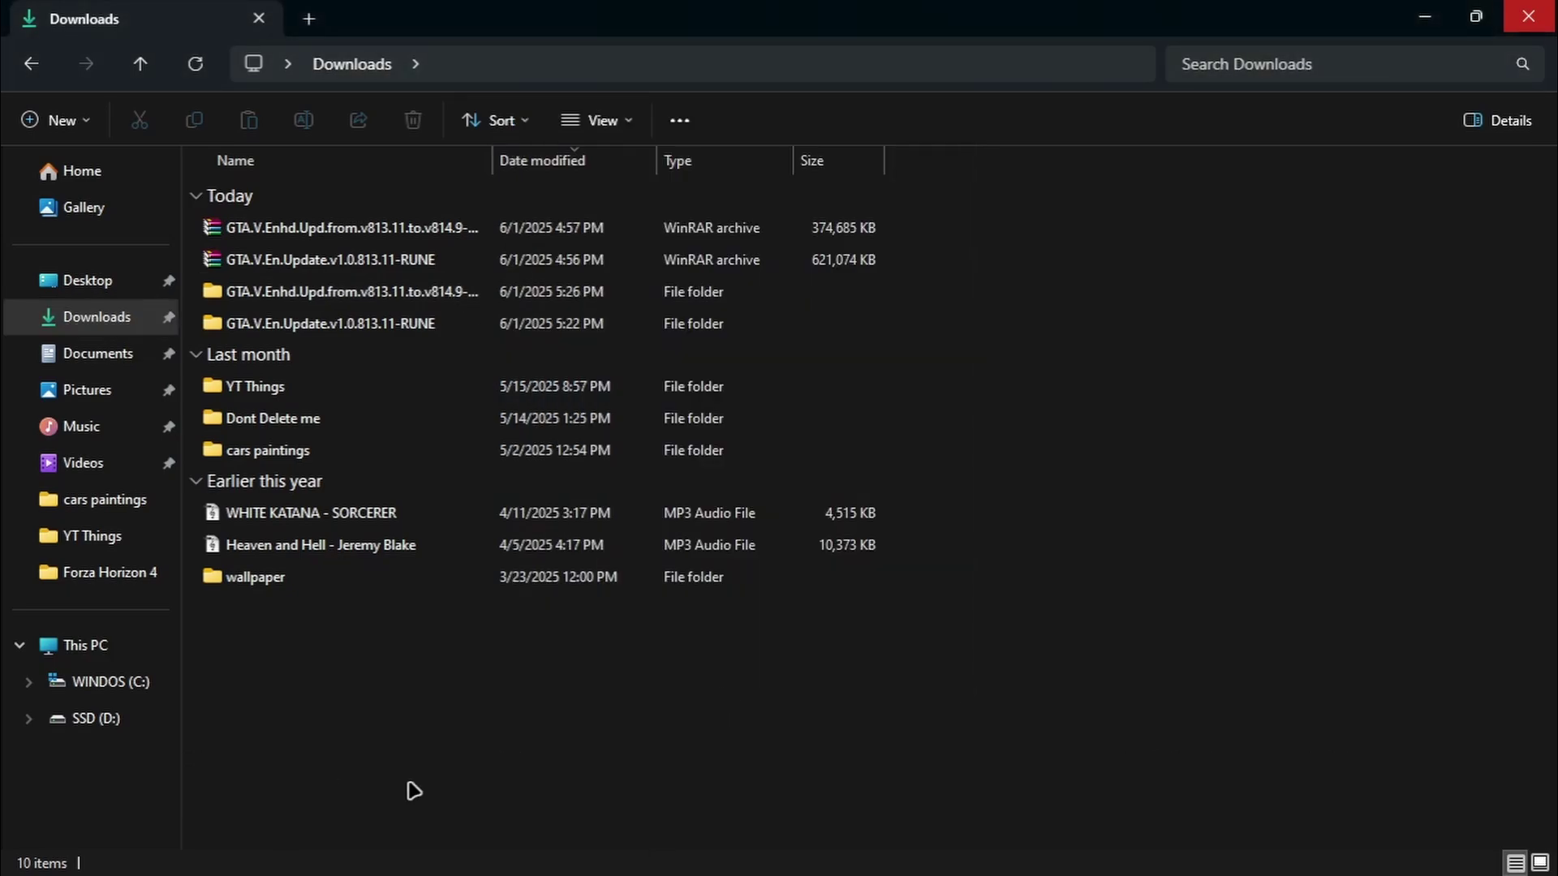
left_click(96, 696)
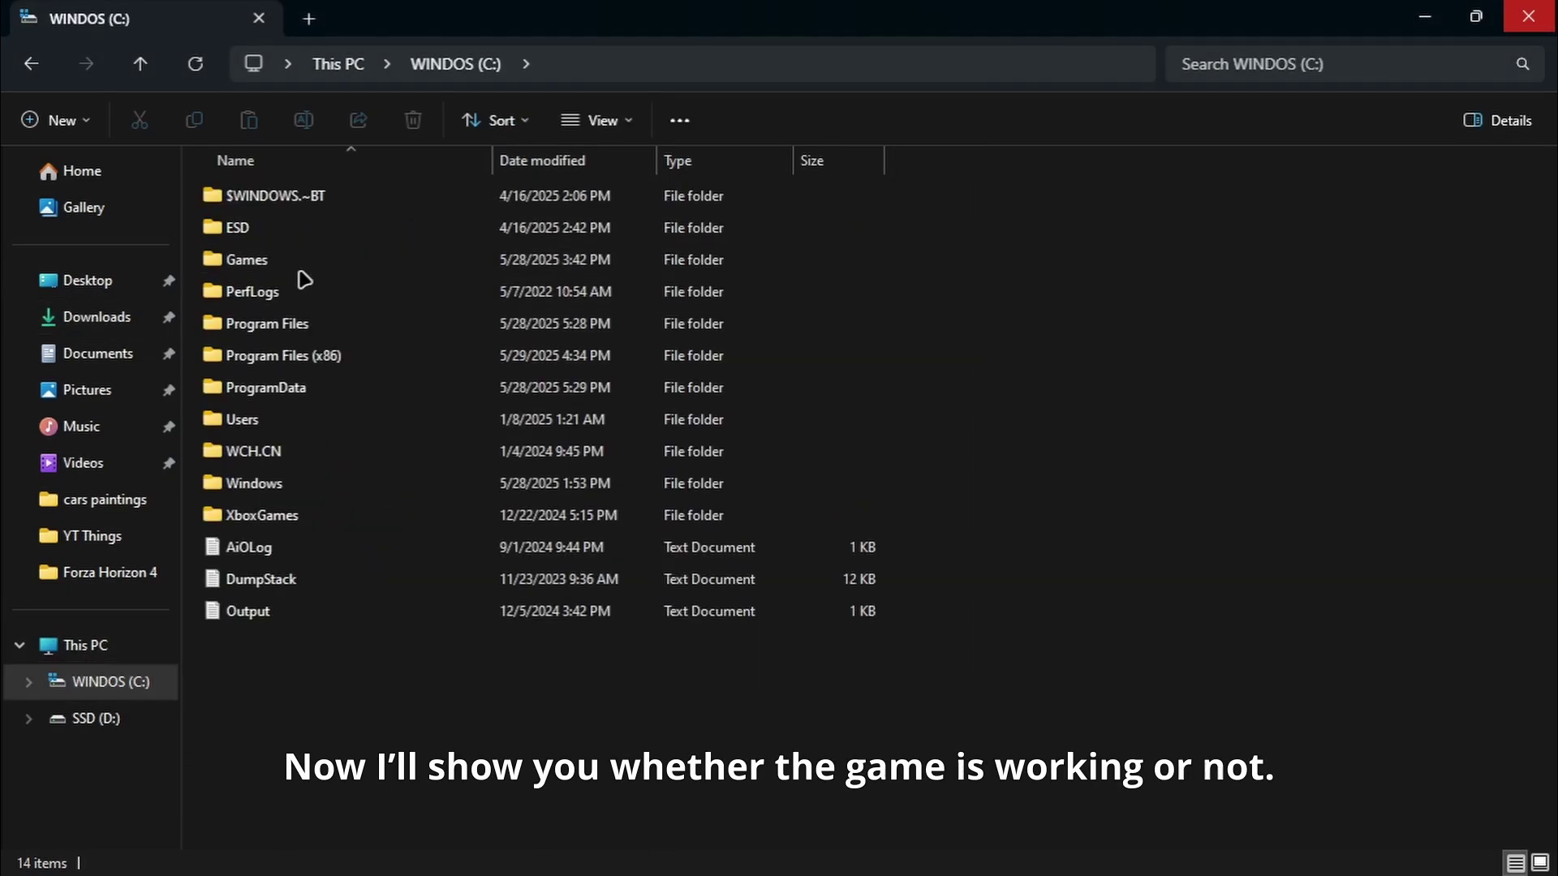
double_click(286, 259)
double_click(285, 201)
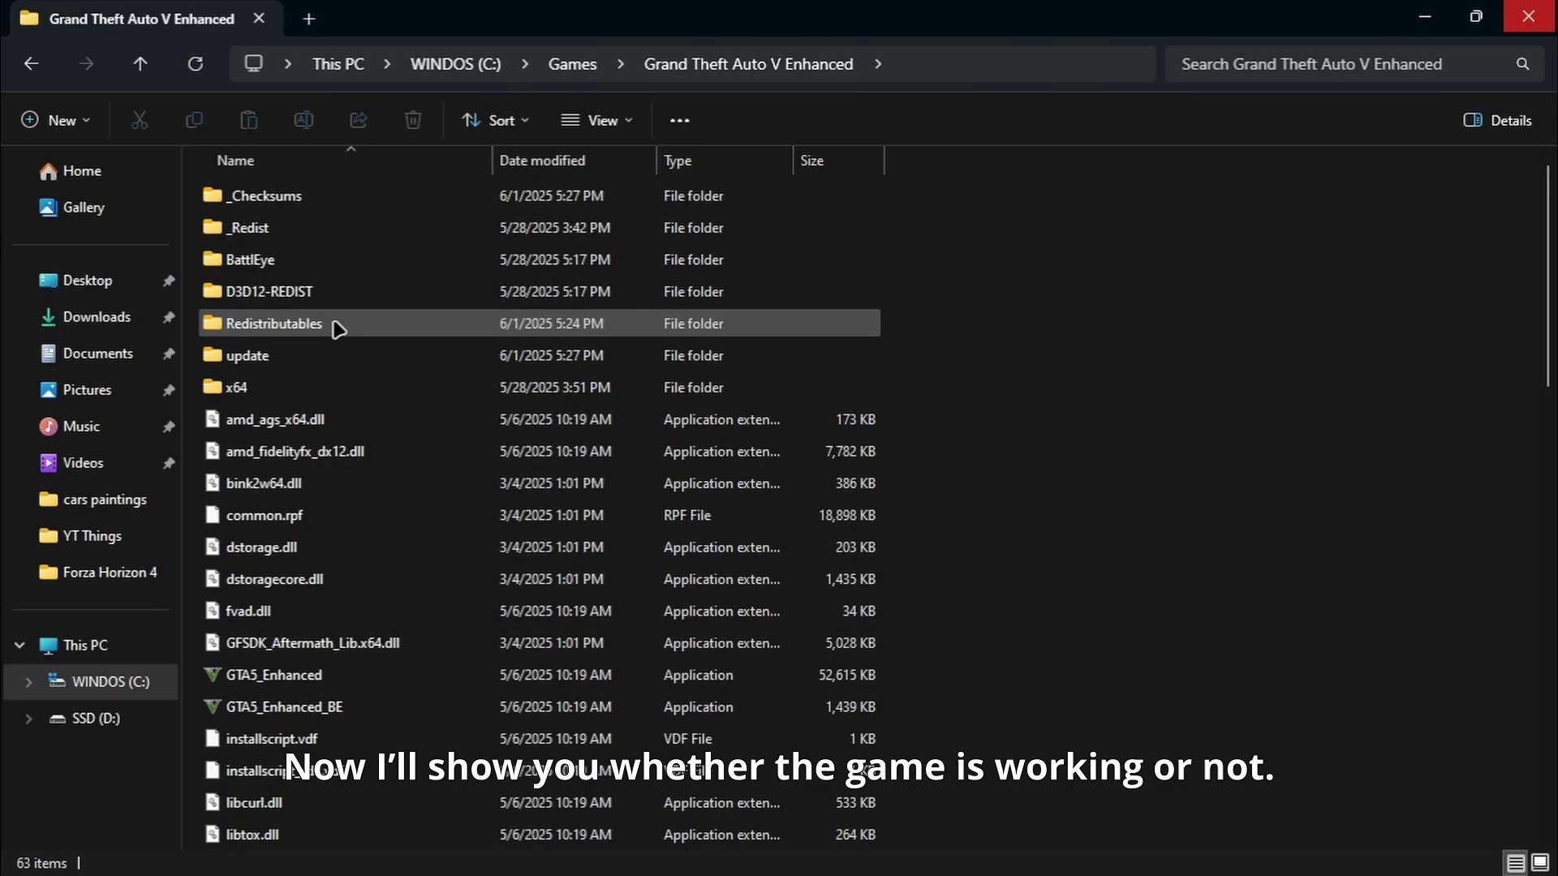
scroll(352, 323, "down", 4)
scroll(329, 324, "down", 2)
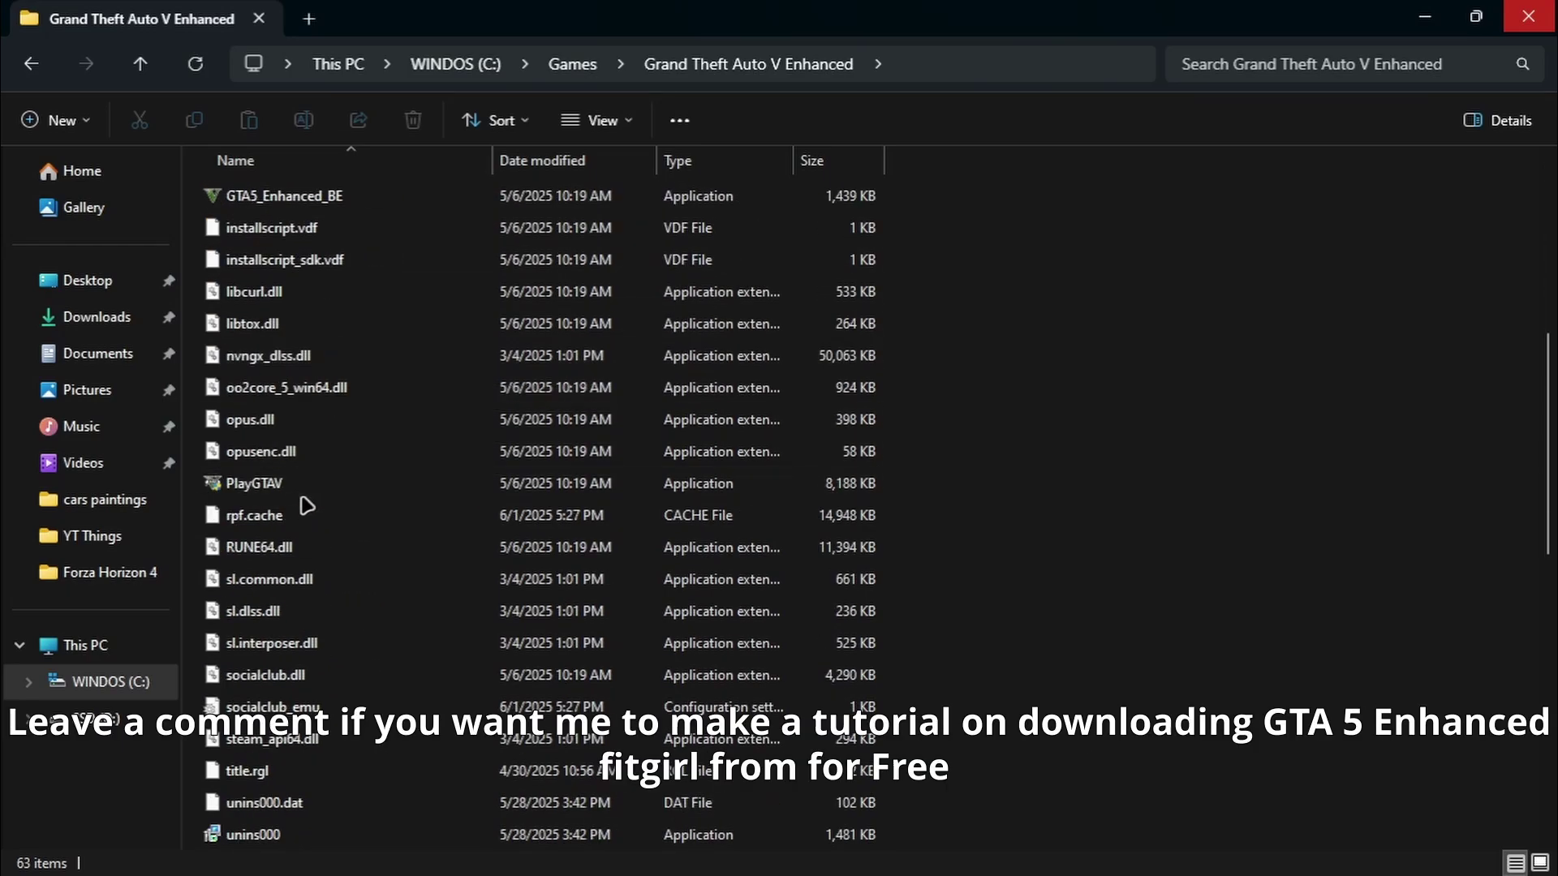
right_click(293, 485)
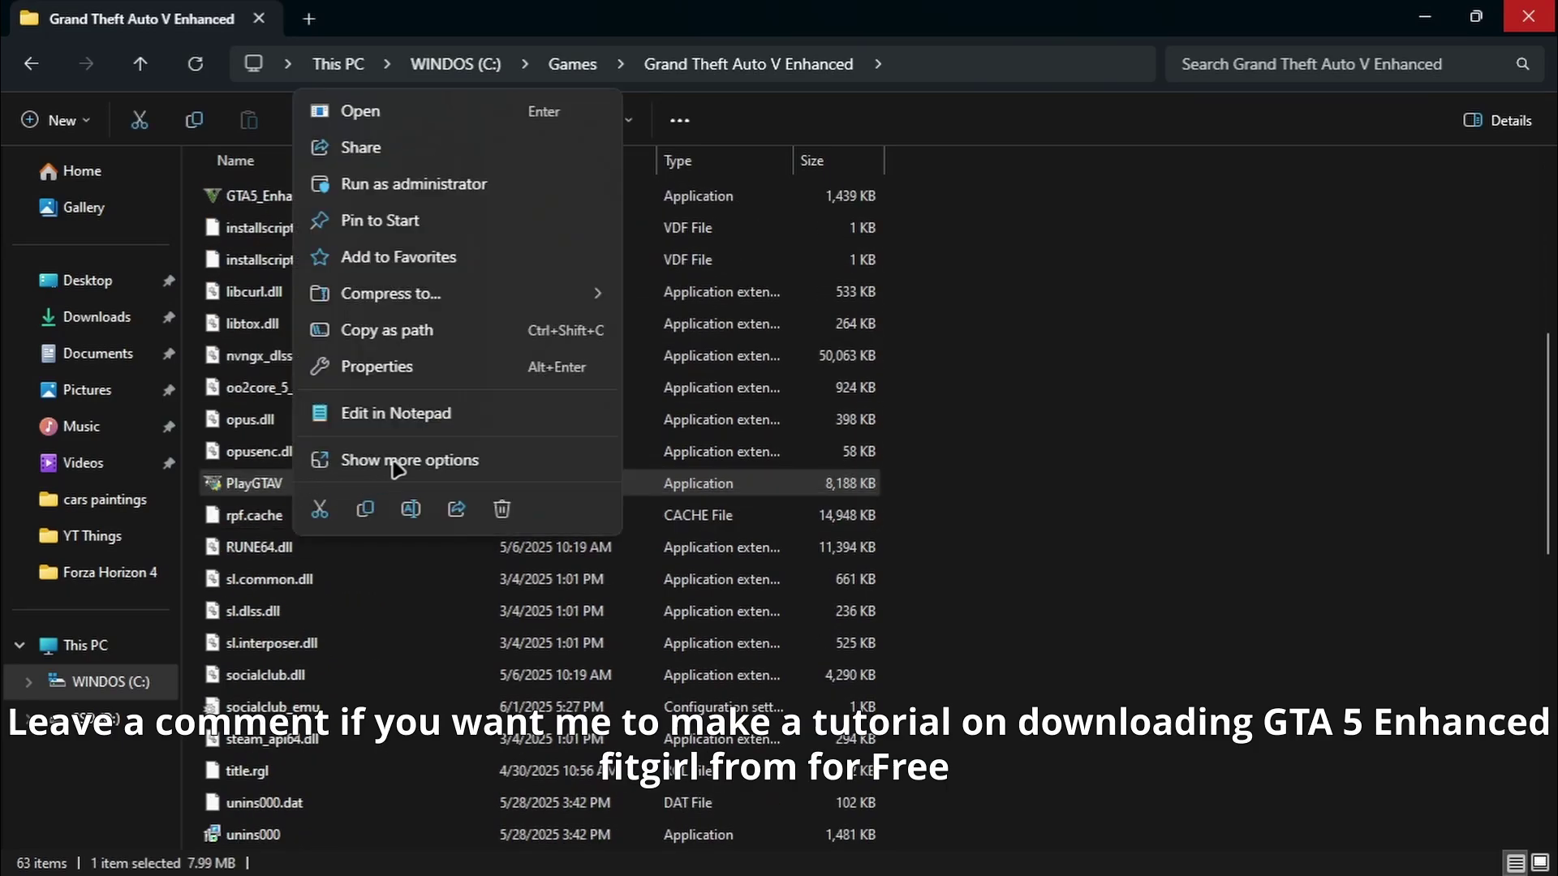
left_click(403, 198)
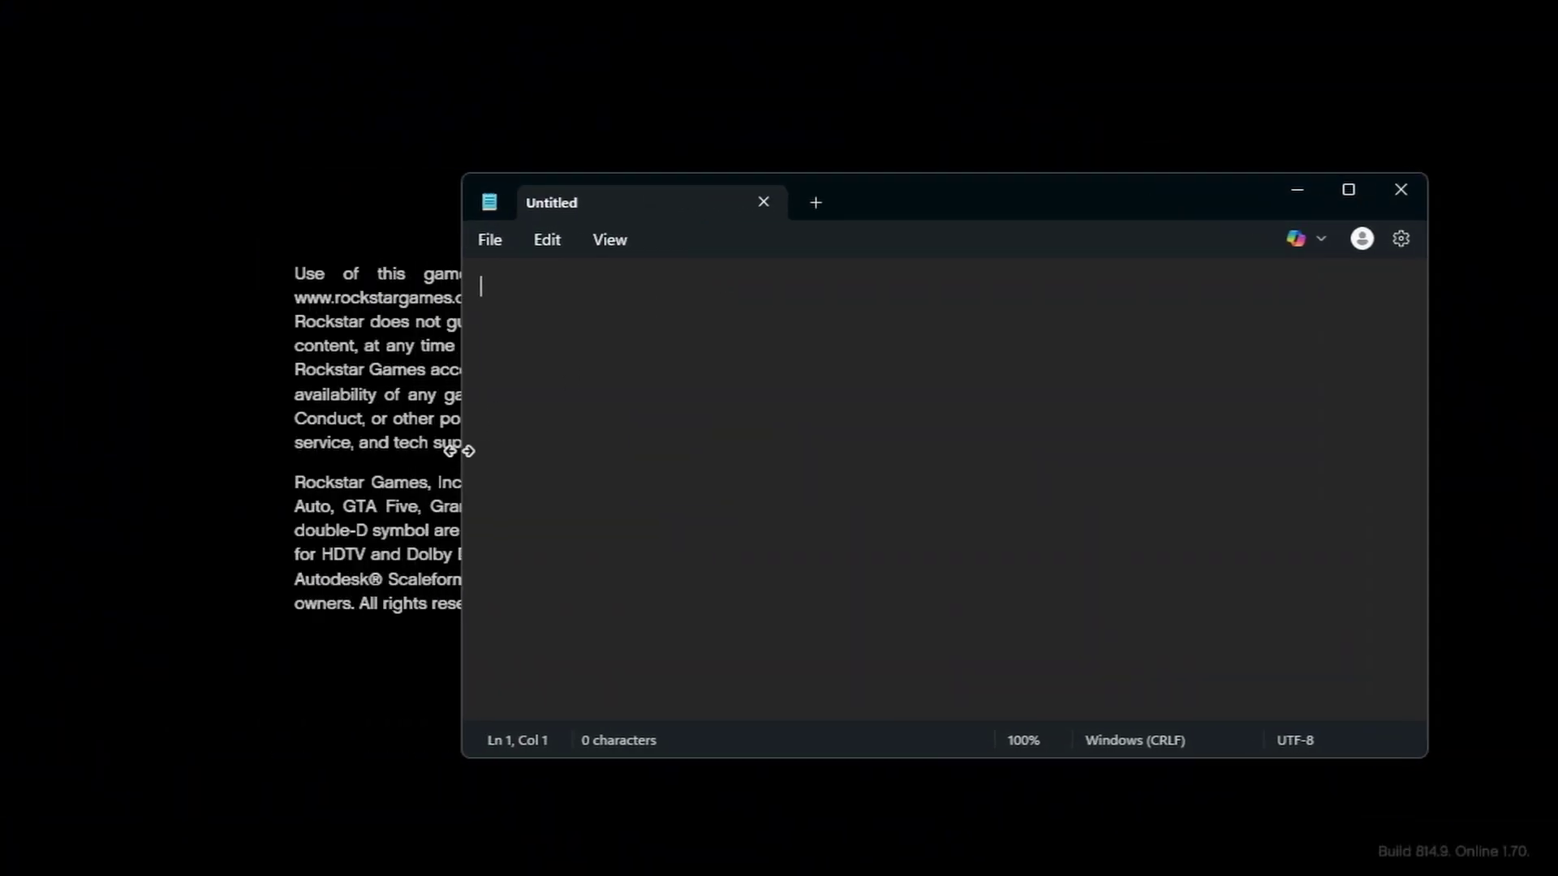
Narrow and move Notepad over the game, type the 'game is updated and working fine' note, then pause
left_click_drag(462, 450, 557, 446)
left_click_drag(1065, 193, 1313, 250)
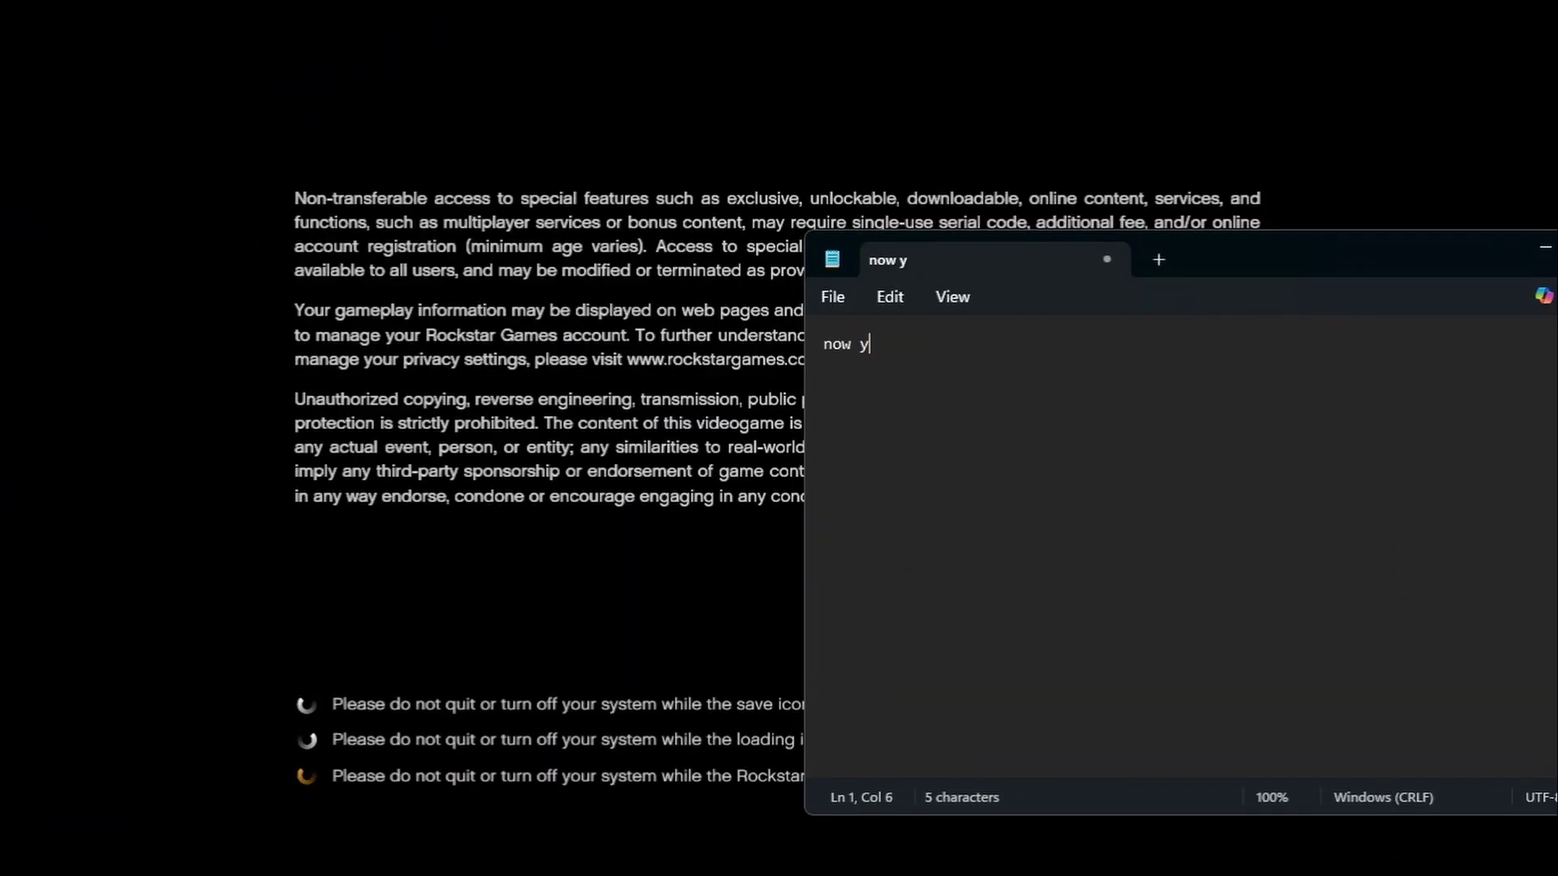
type("is updated and work")
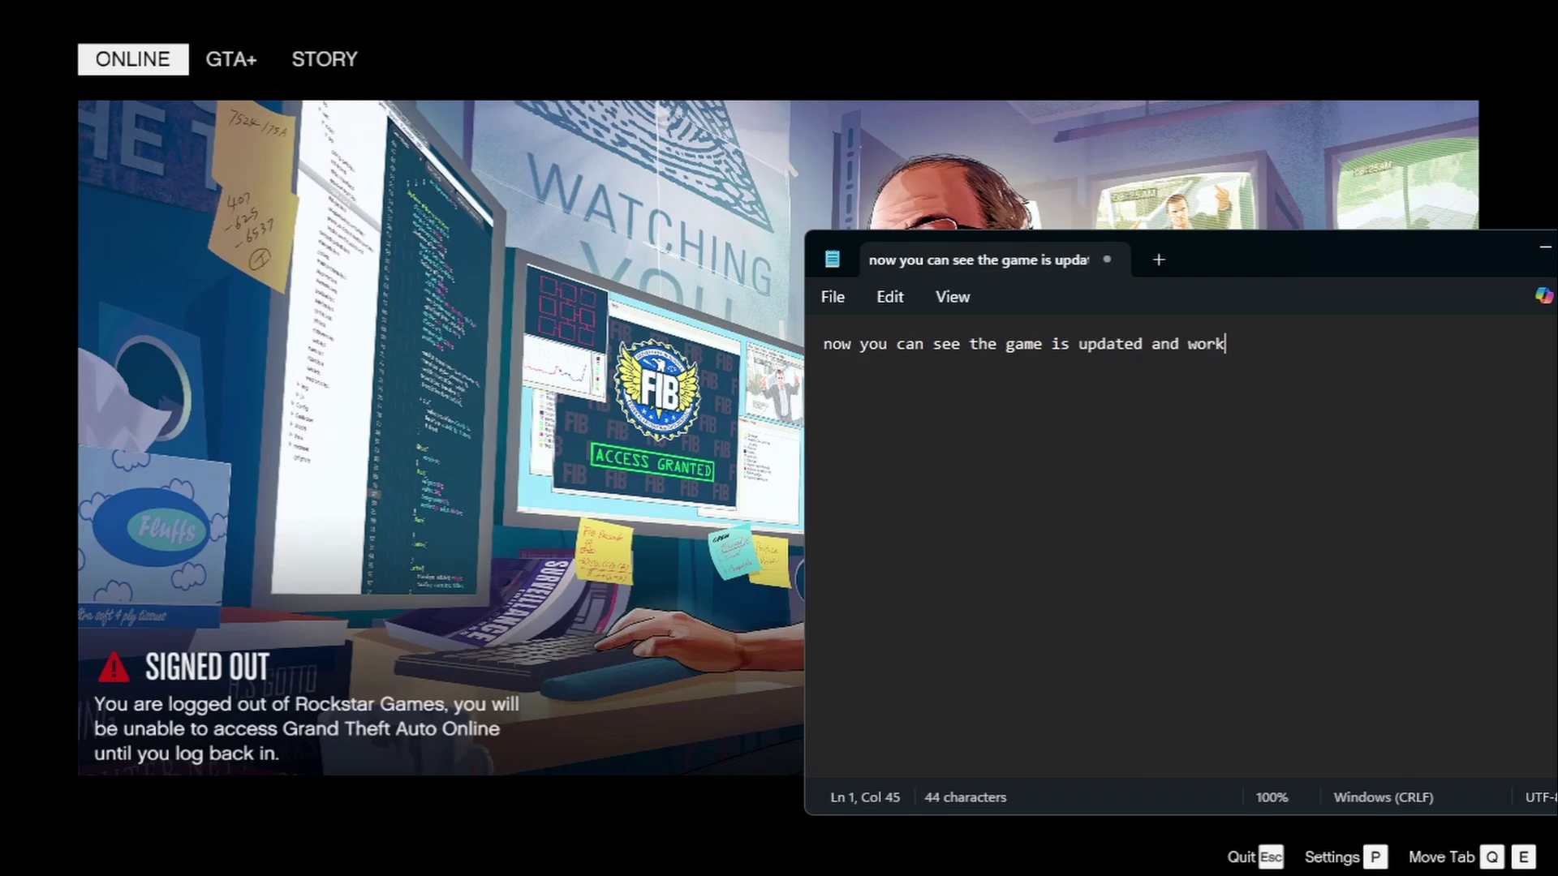
type("e")
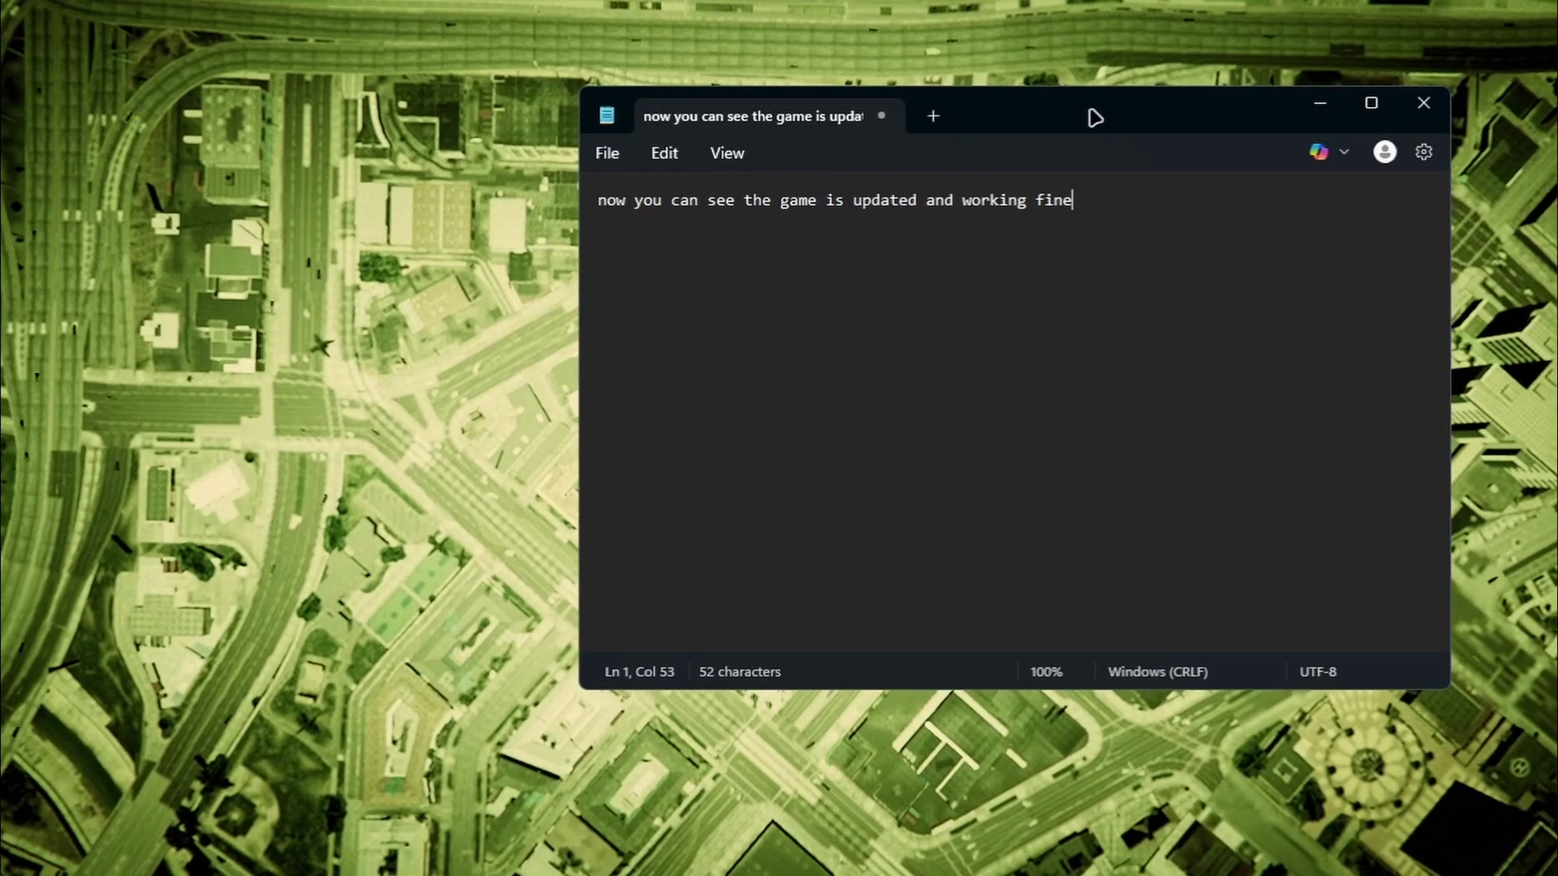
key("Escape")
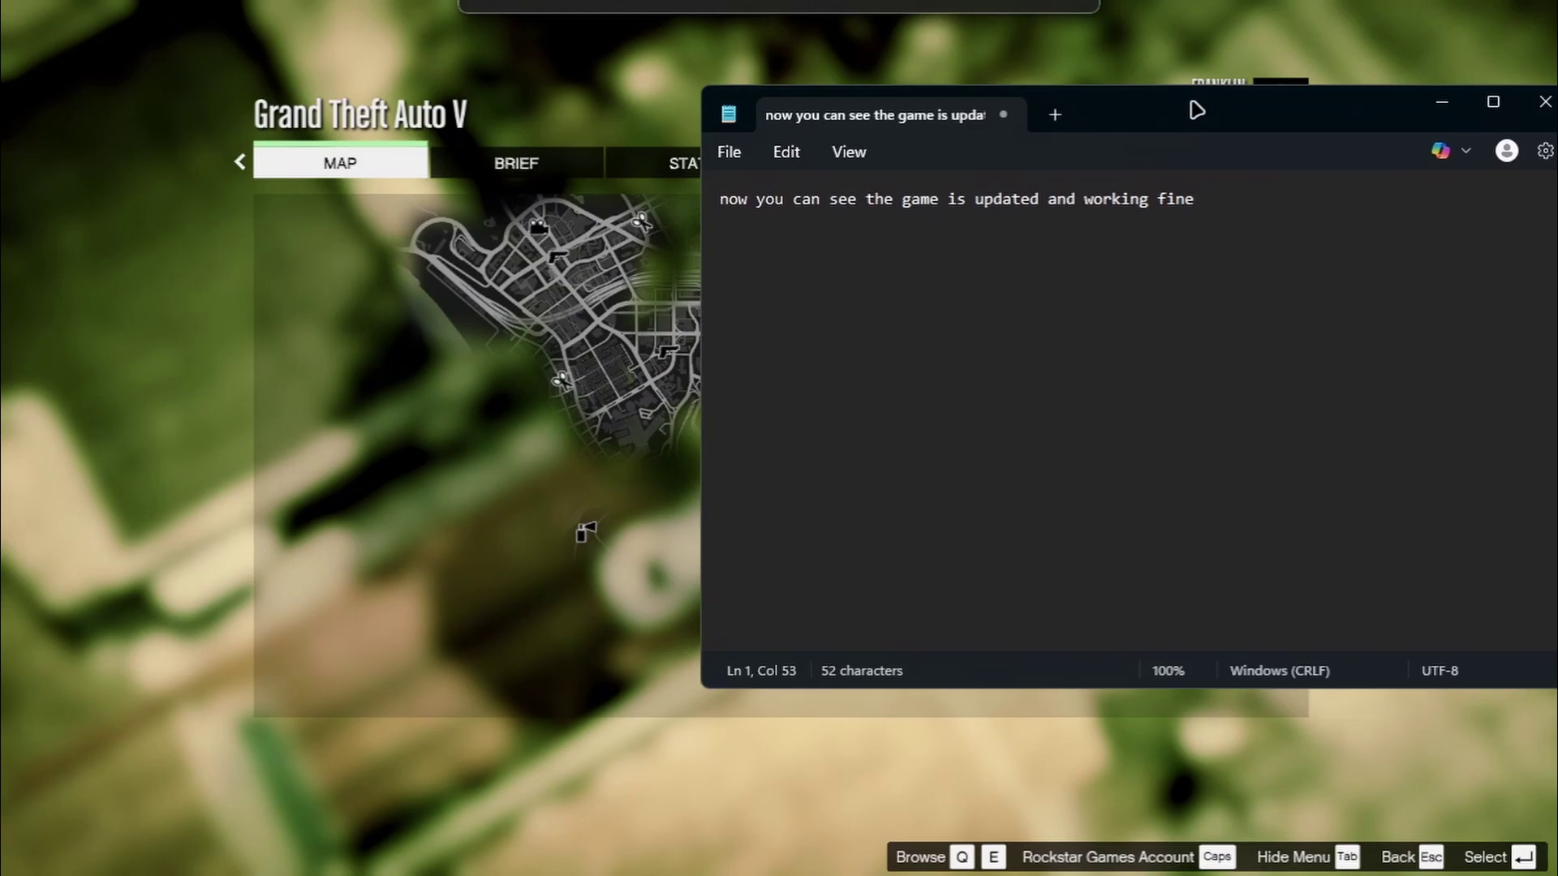
Hide the note and walk Franklin past the white car toward the street
left_click(1137, 57)
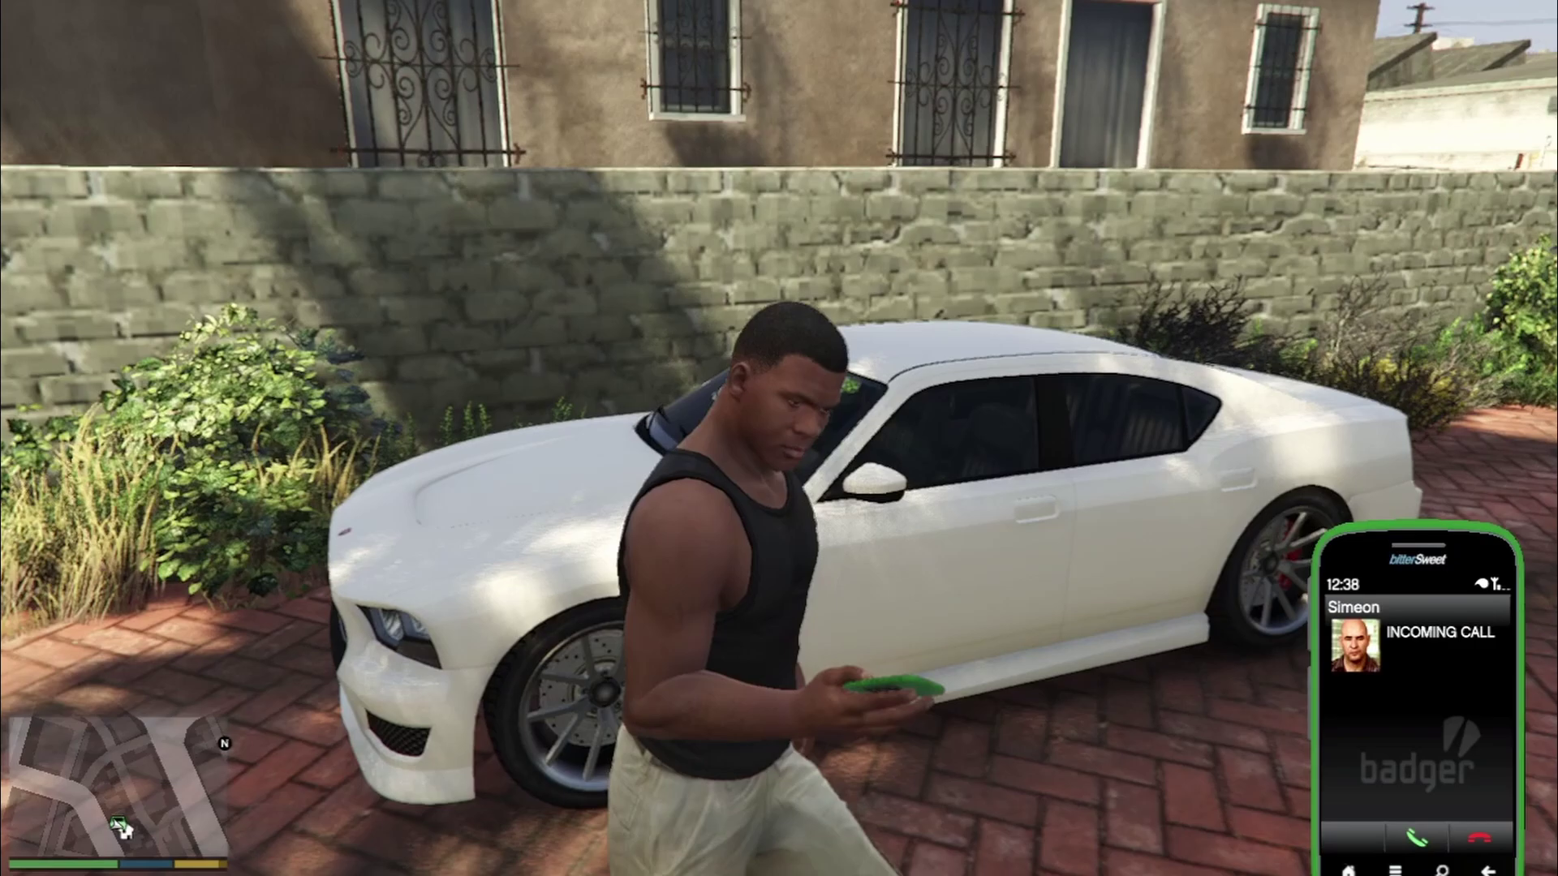
key("d")
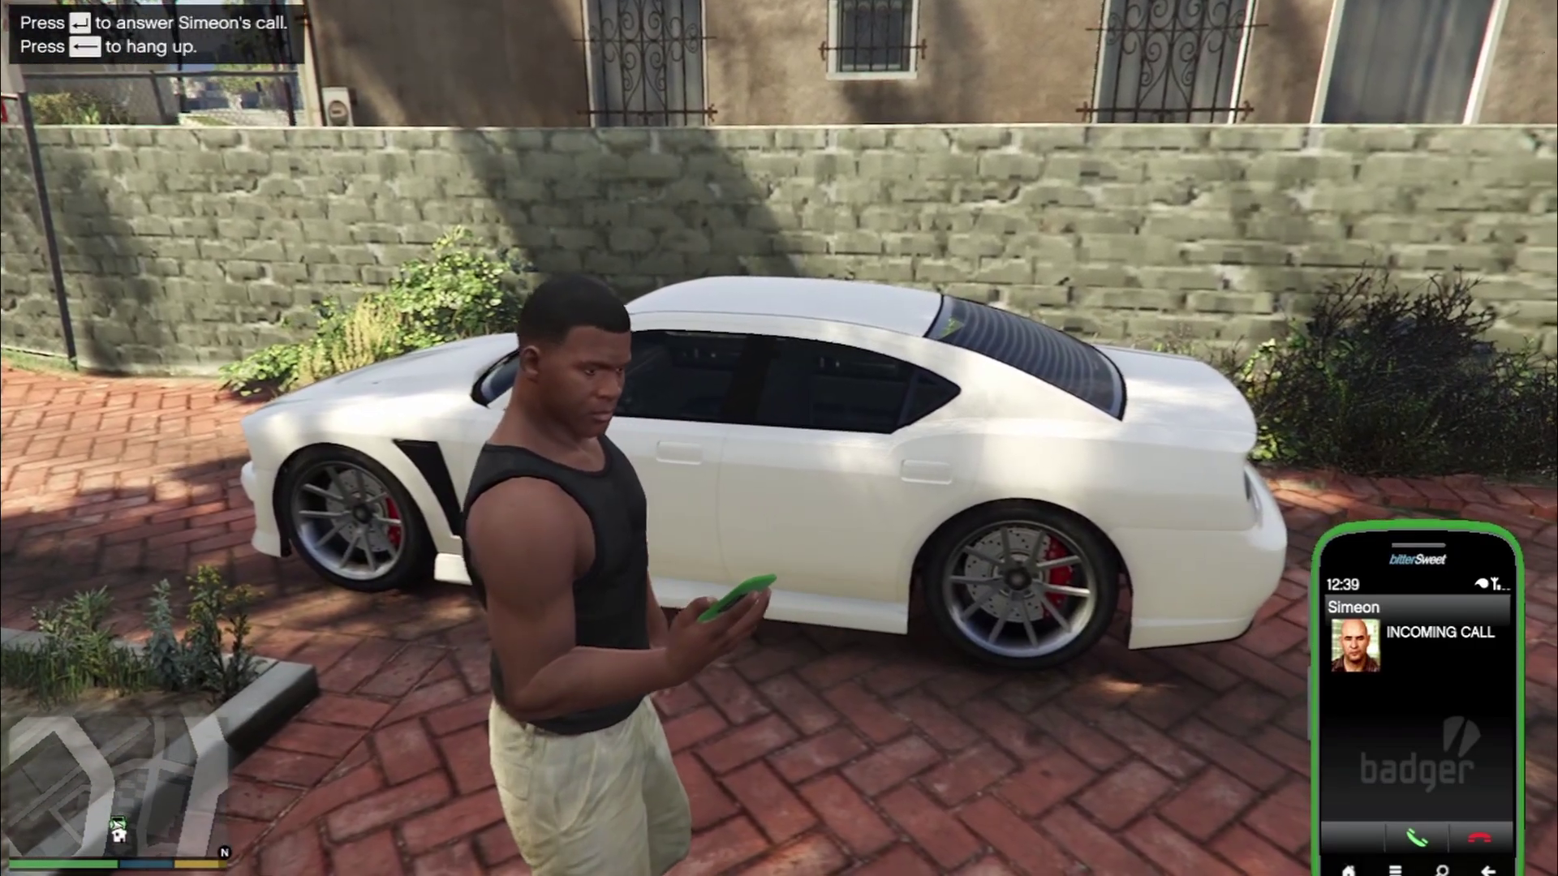
key("d")
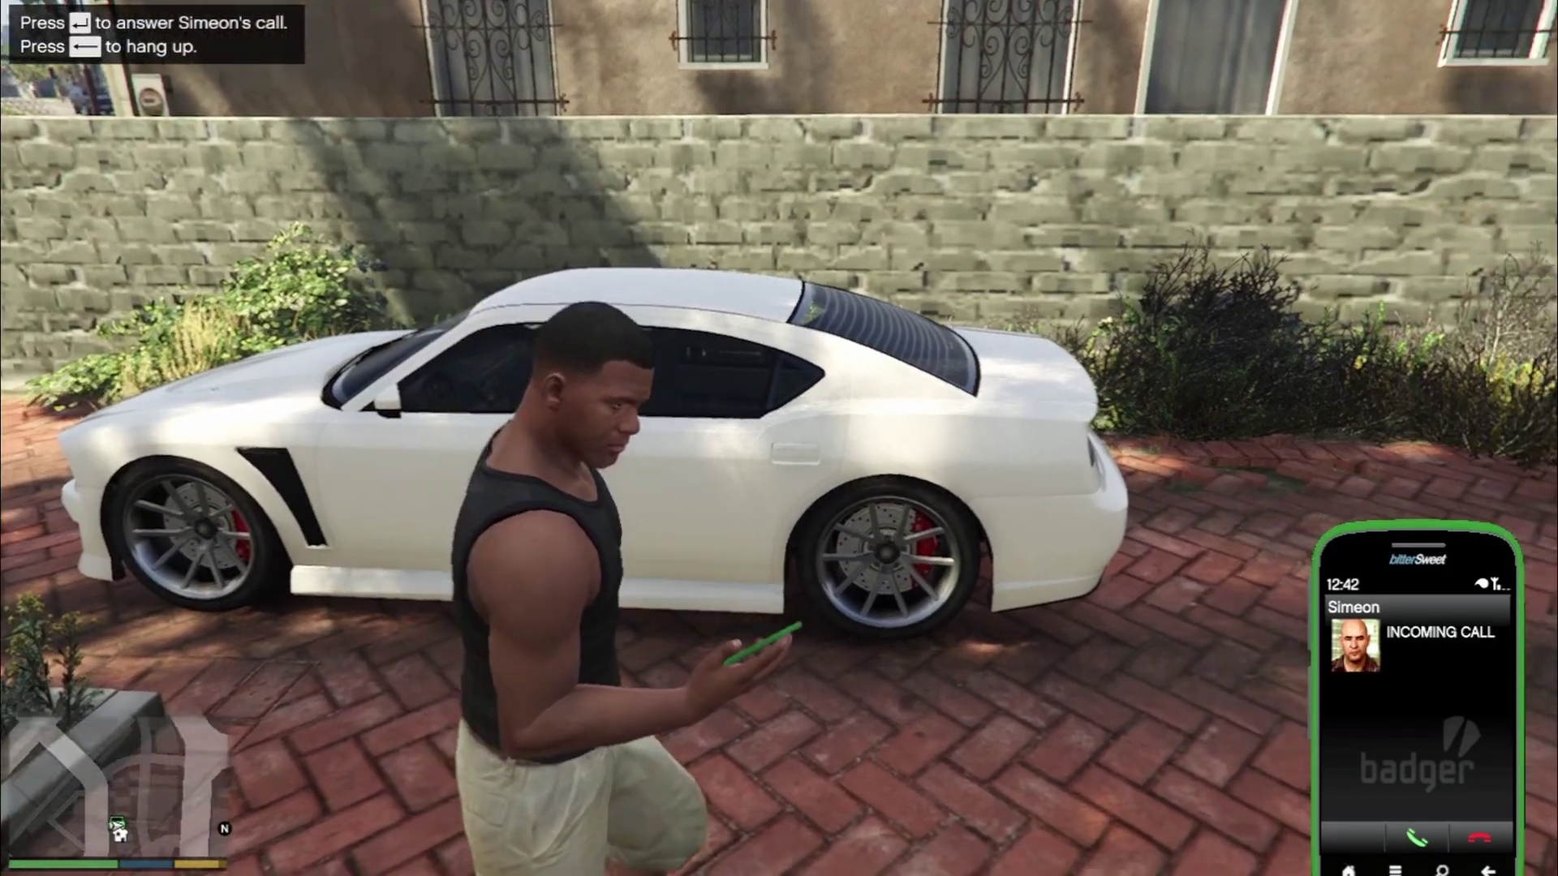
key("w")
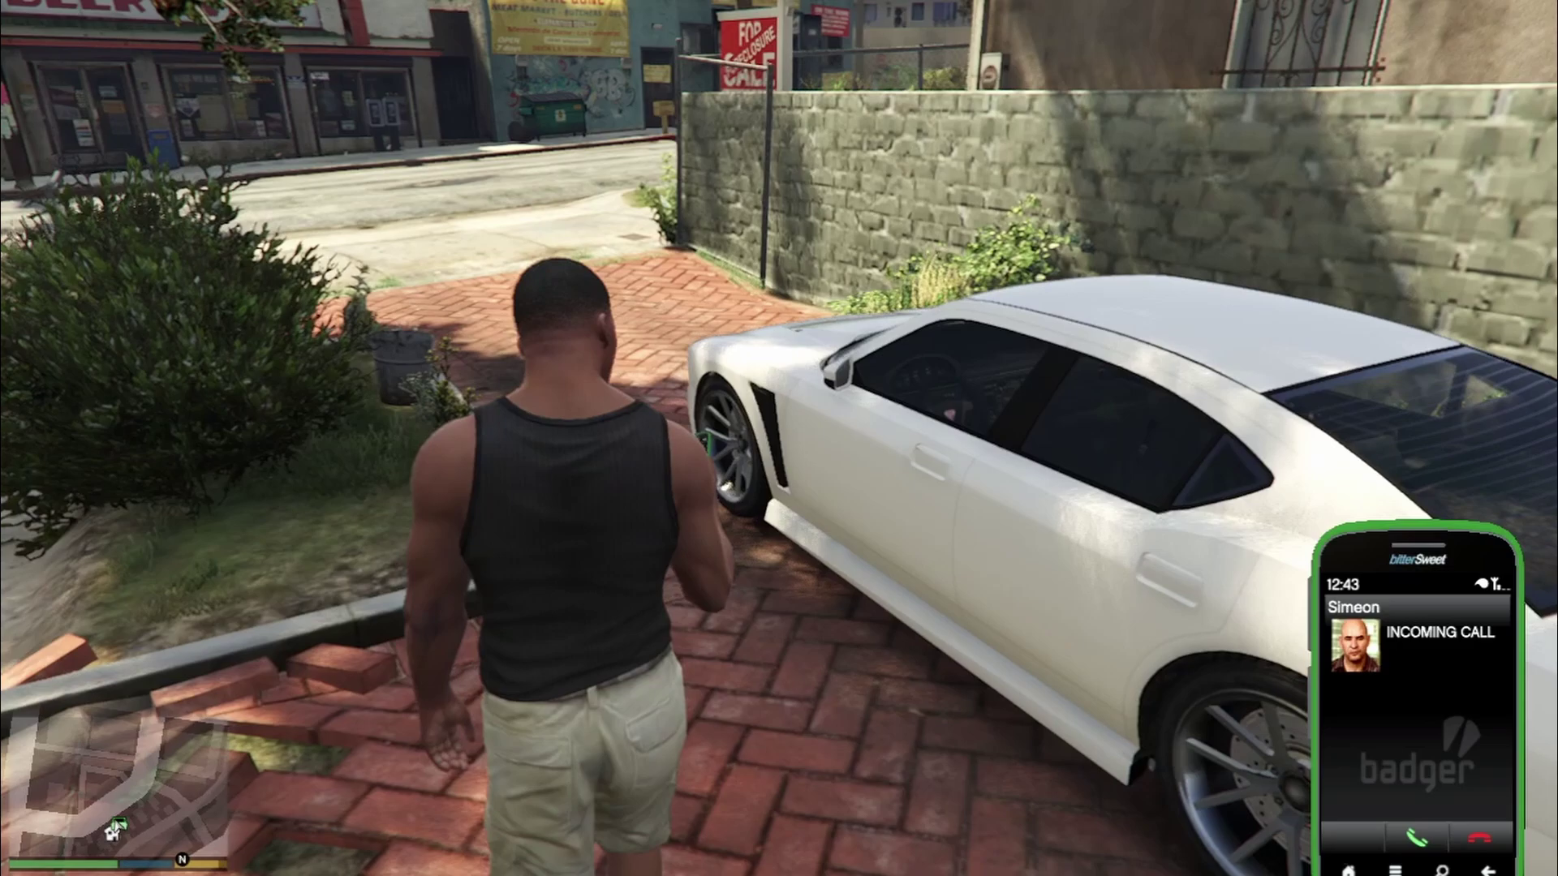
key("BackSpace")
key("w")
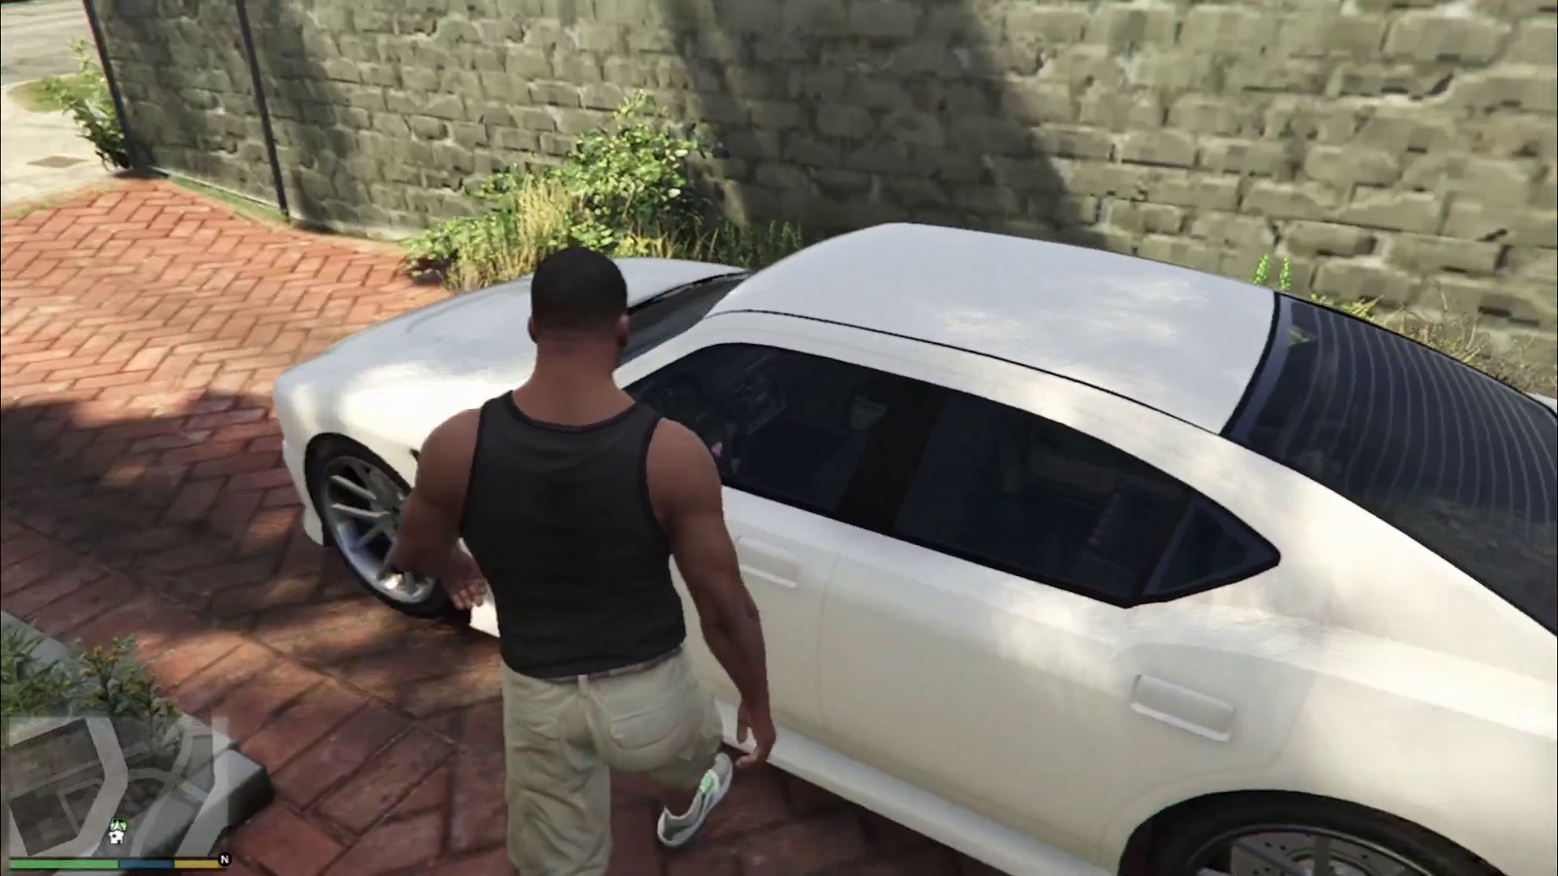
key("s")
key("w")
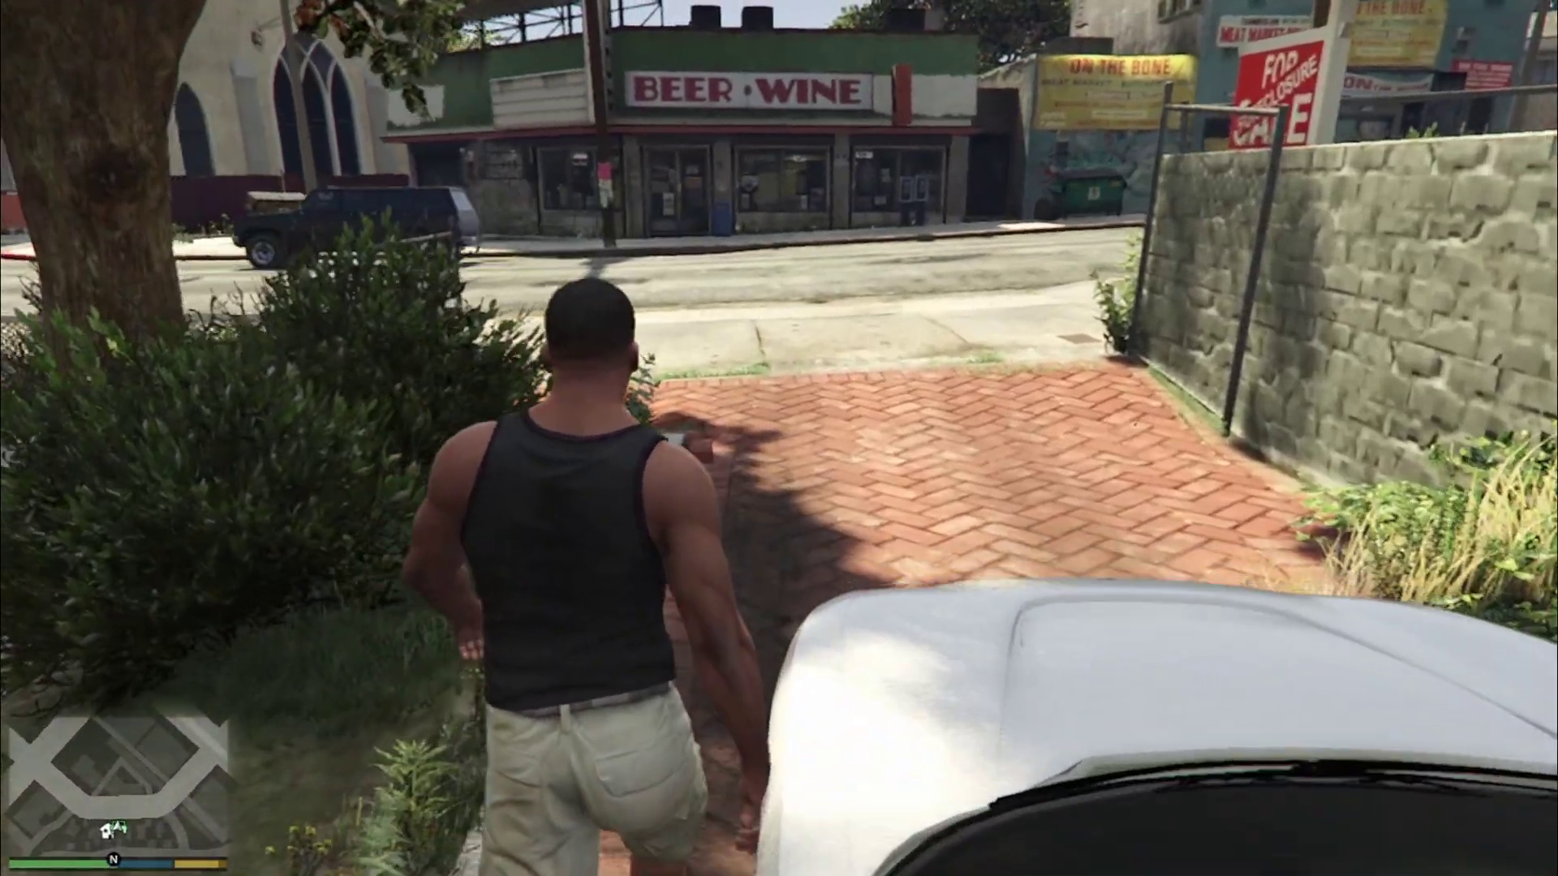
Run Franklin down the brick driveway to the curb, then pause and bring up Start
key("shift+w")
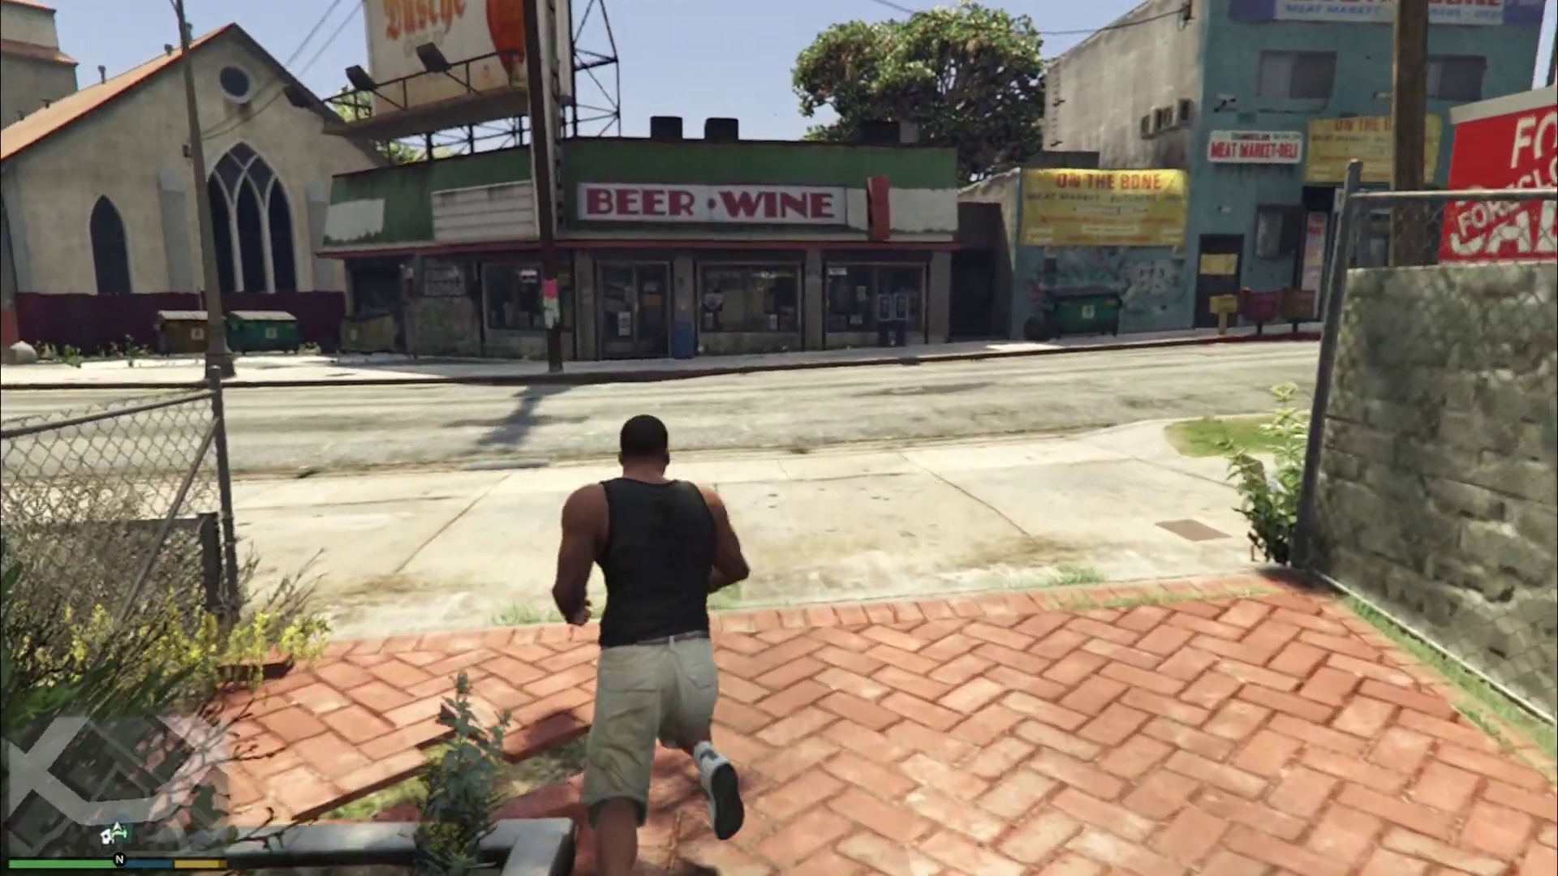
key("a")
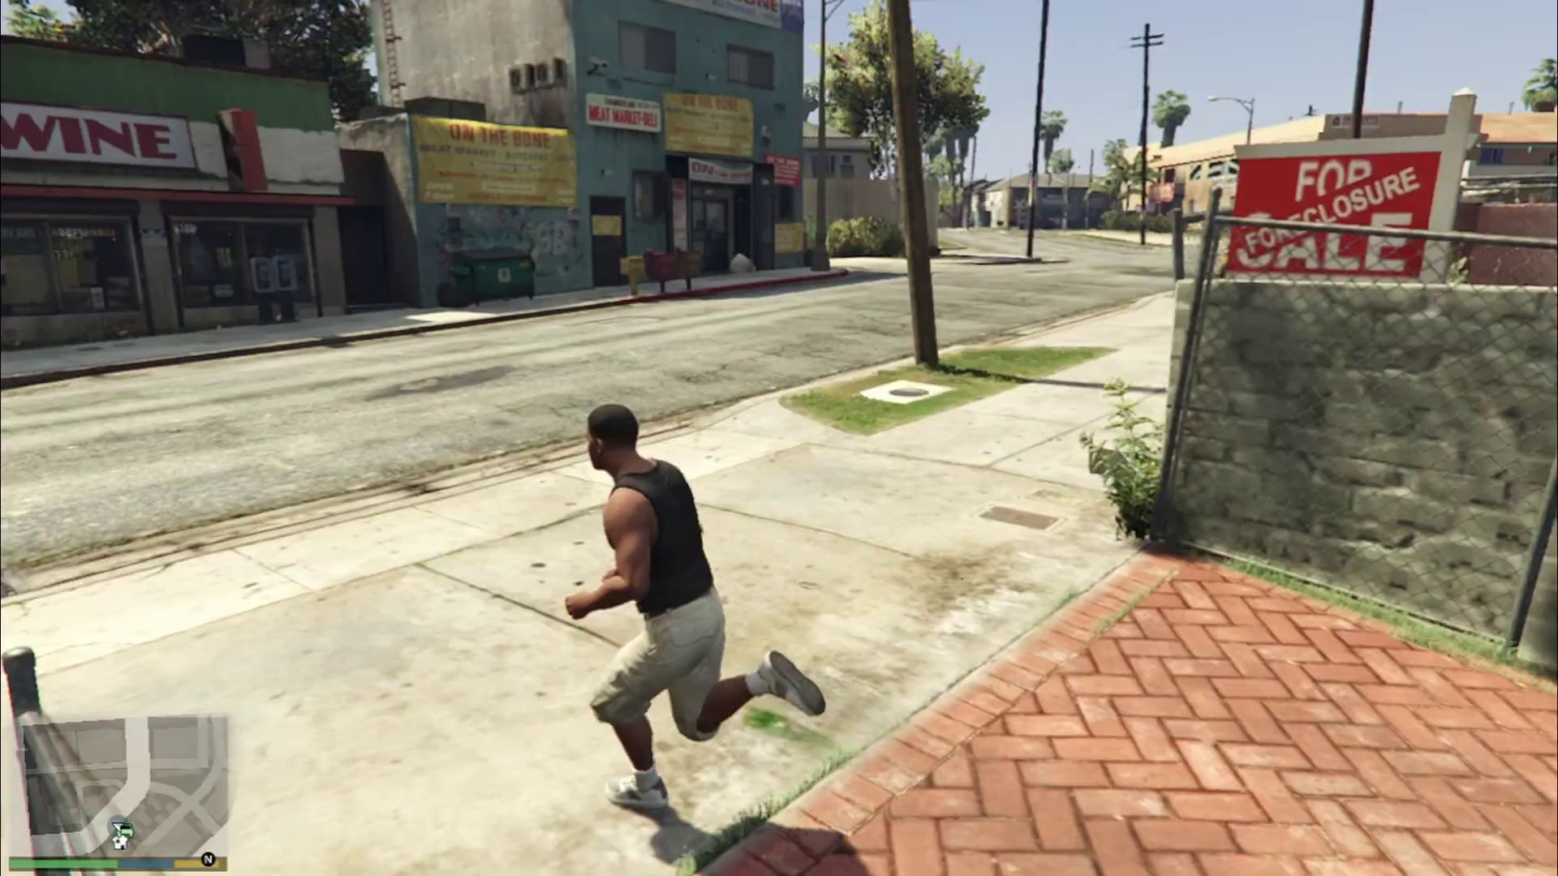
key("d")
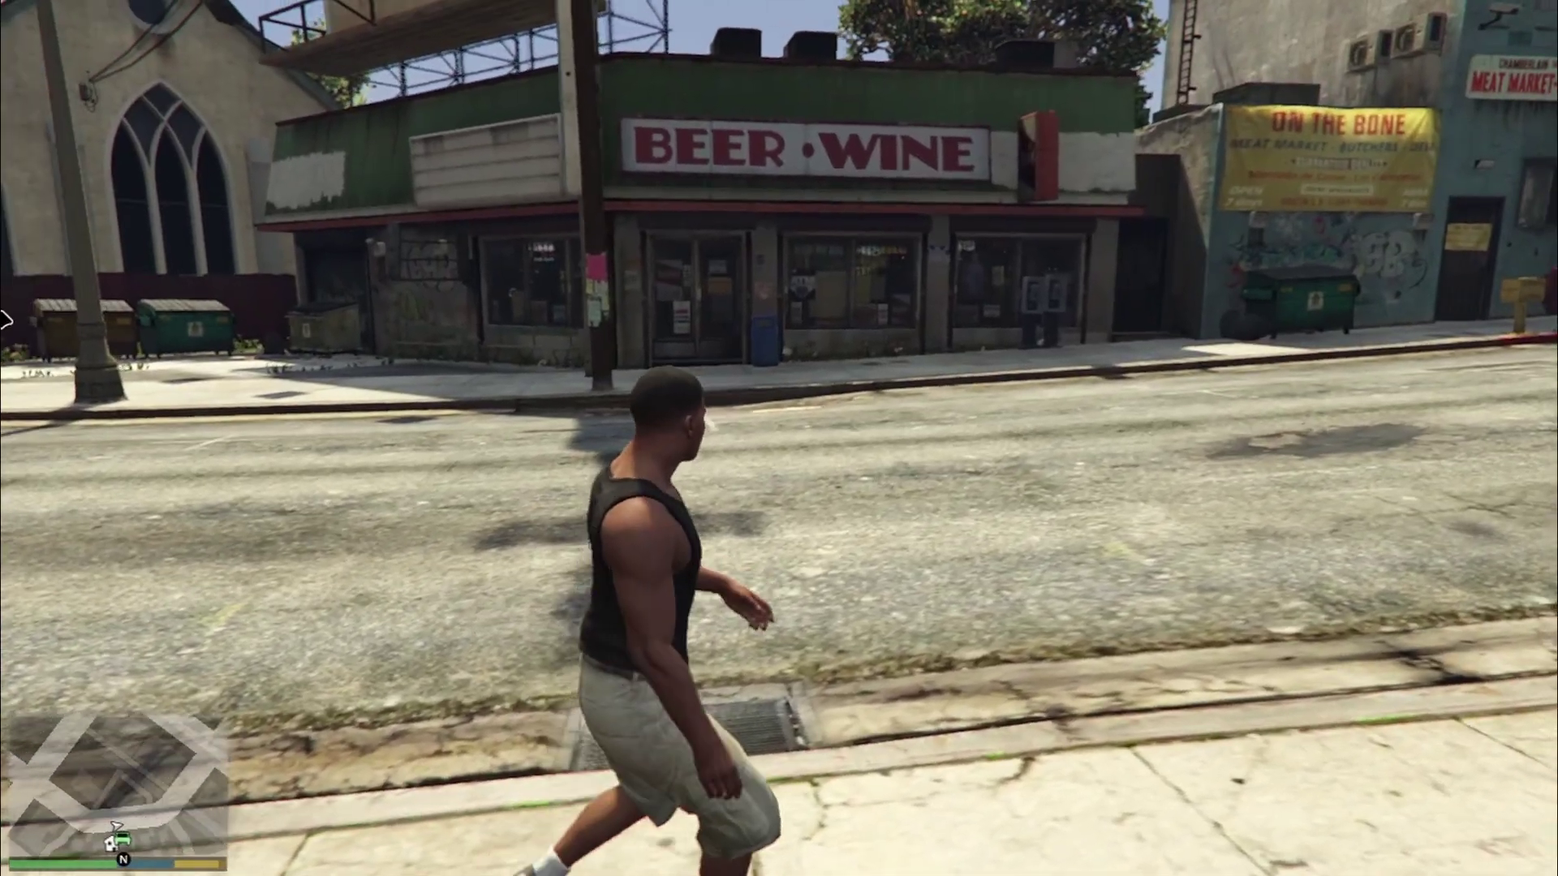
key("super")
Bring the Notepad note back, reposition it lower right, then bring the full-screen game forward
left_click(874, 857)
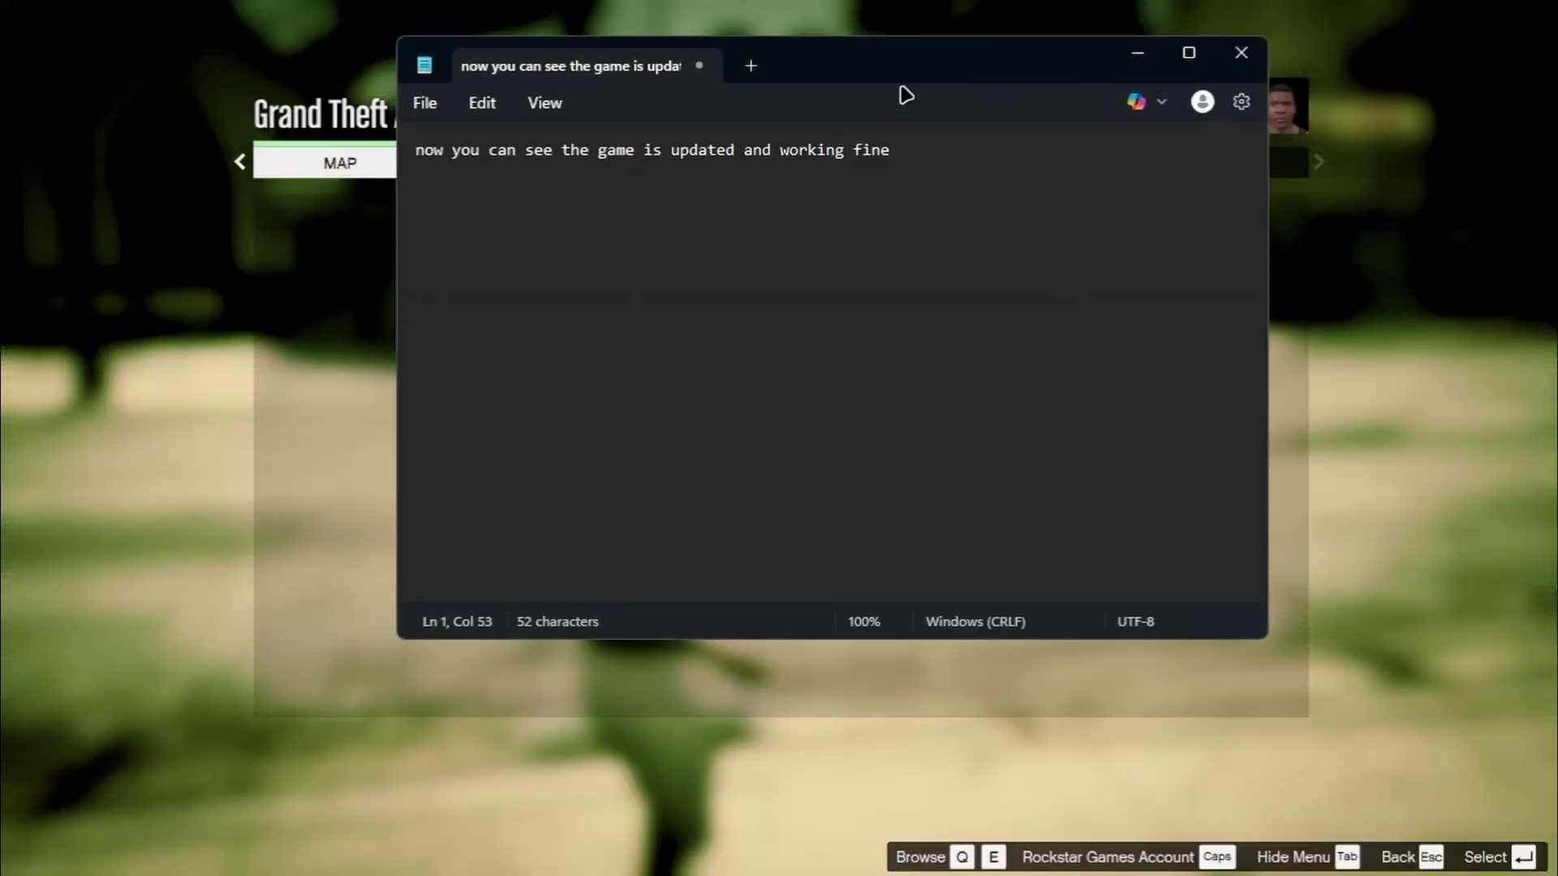
left_click_drag(907, 95, 1099, 85)
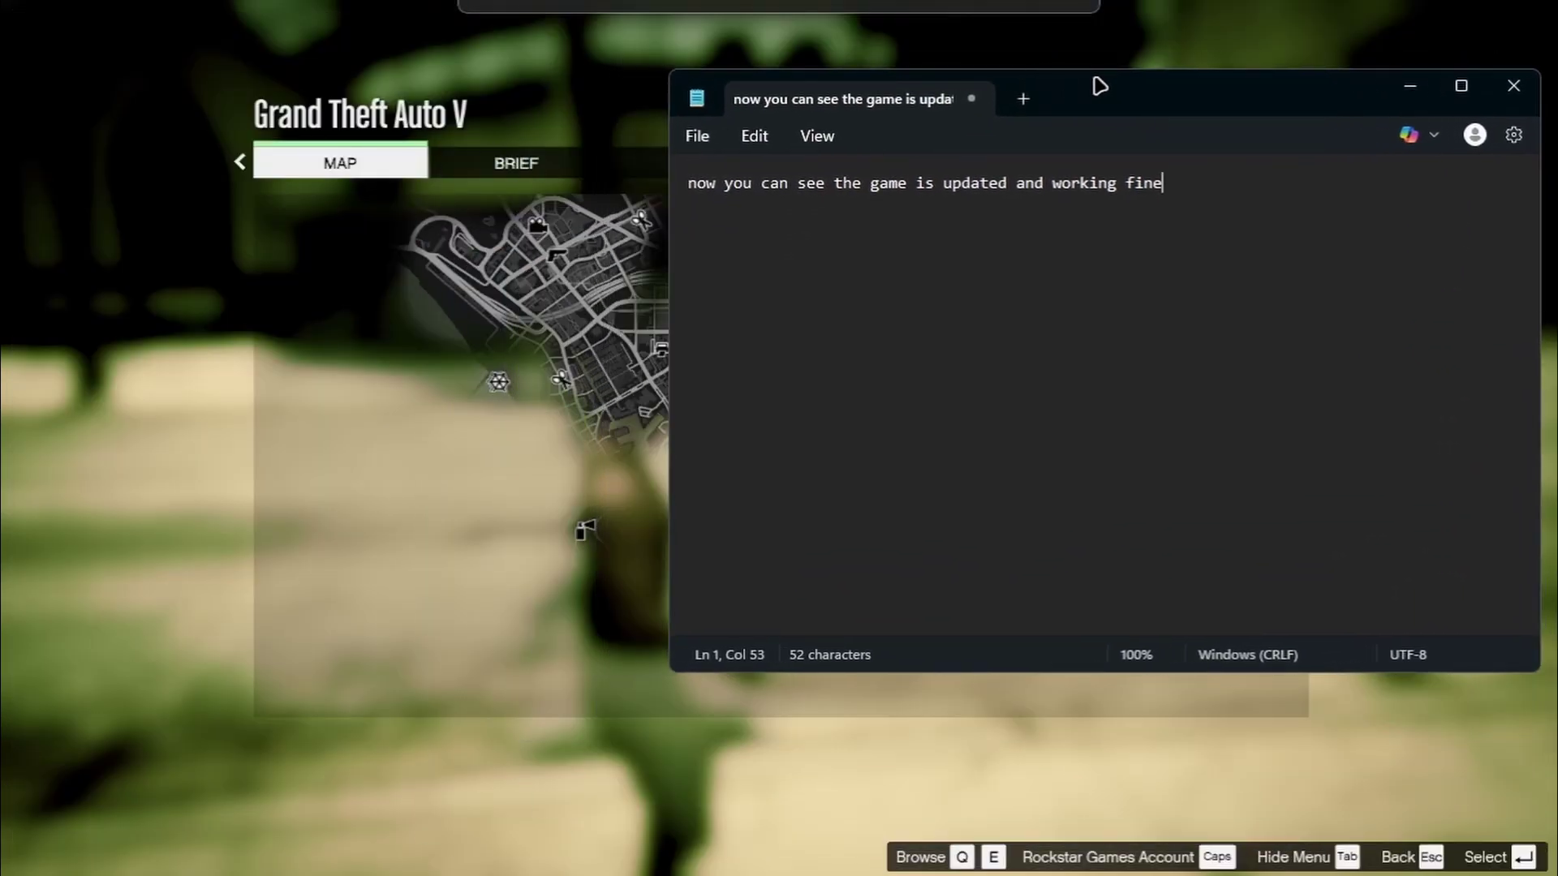
mouse_move(1463, 88)
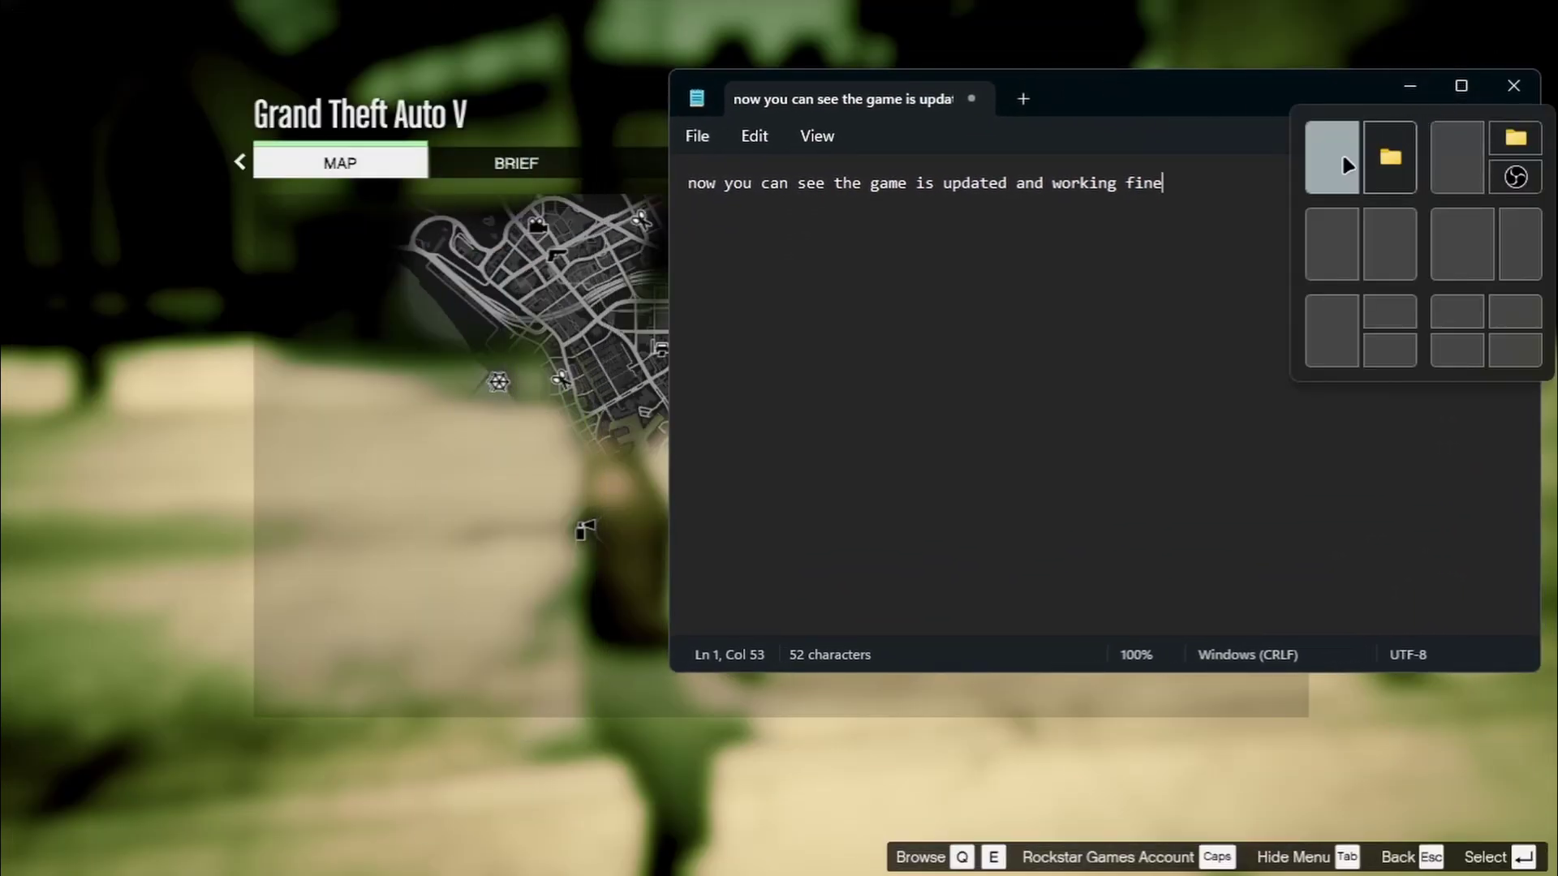
left_click_drag(1278, 101, 1420, 114)
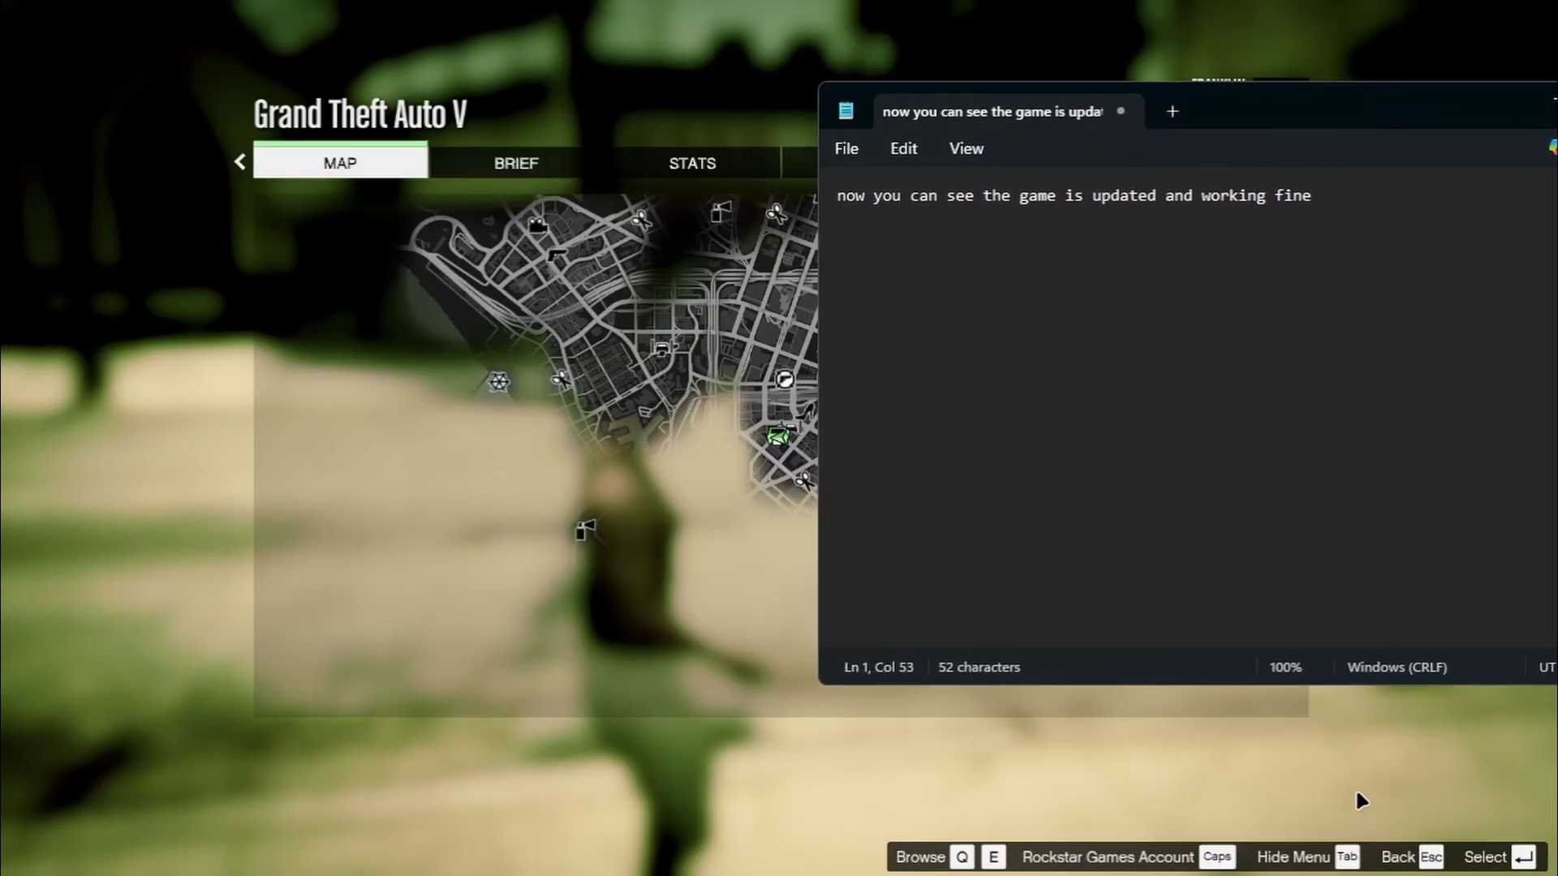
left_click(599, 506)
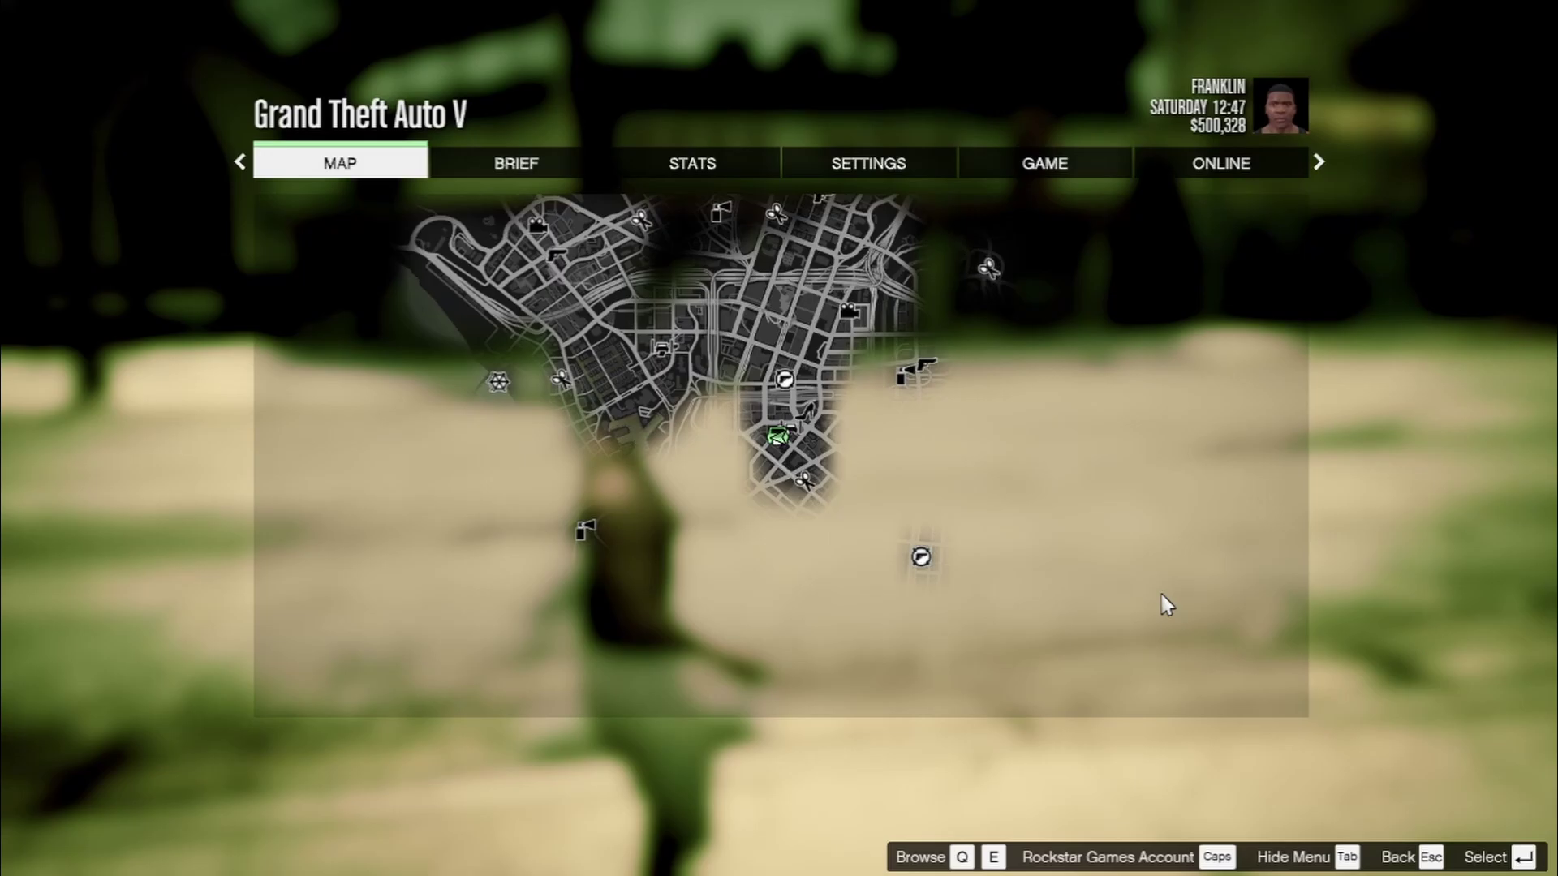
Resume Story Mode and sprint Franklin up the road to the intersection beside a dark car
left_click(1412, 858)
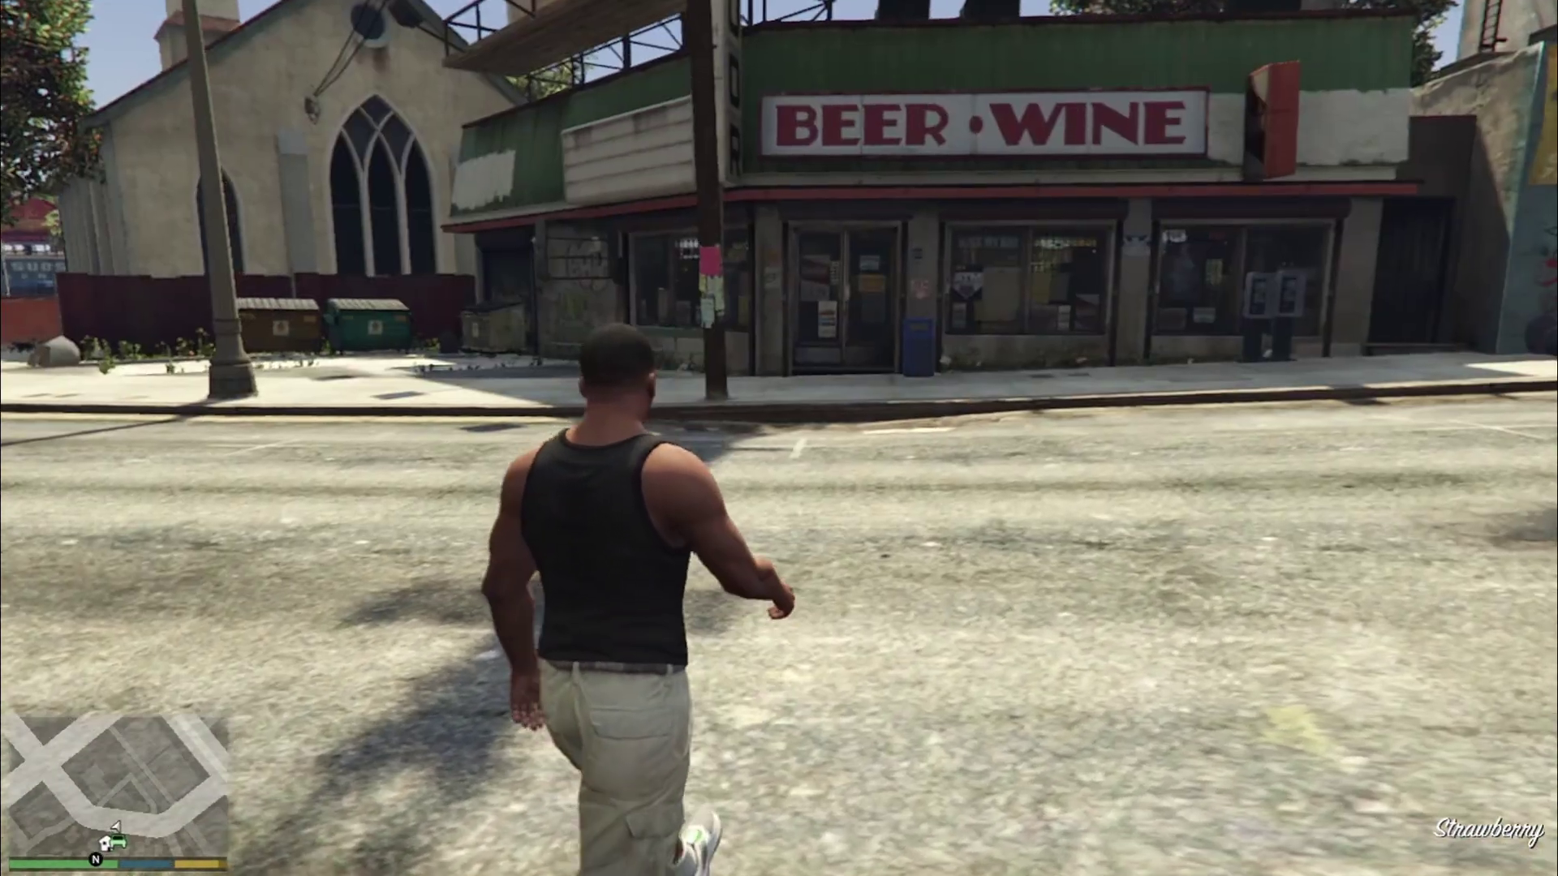
key("w")
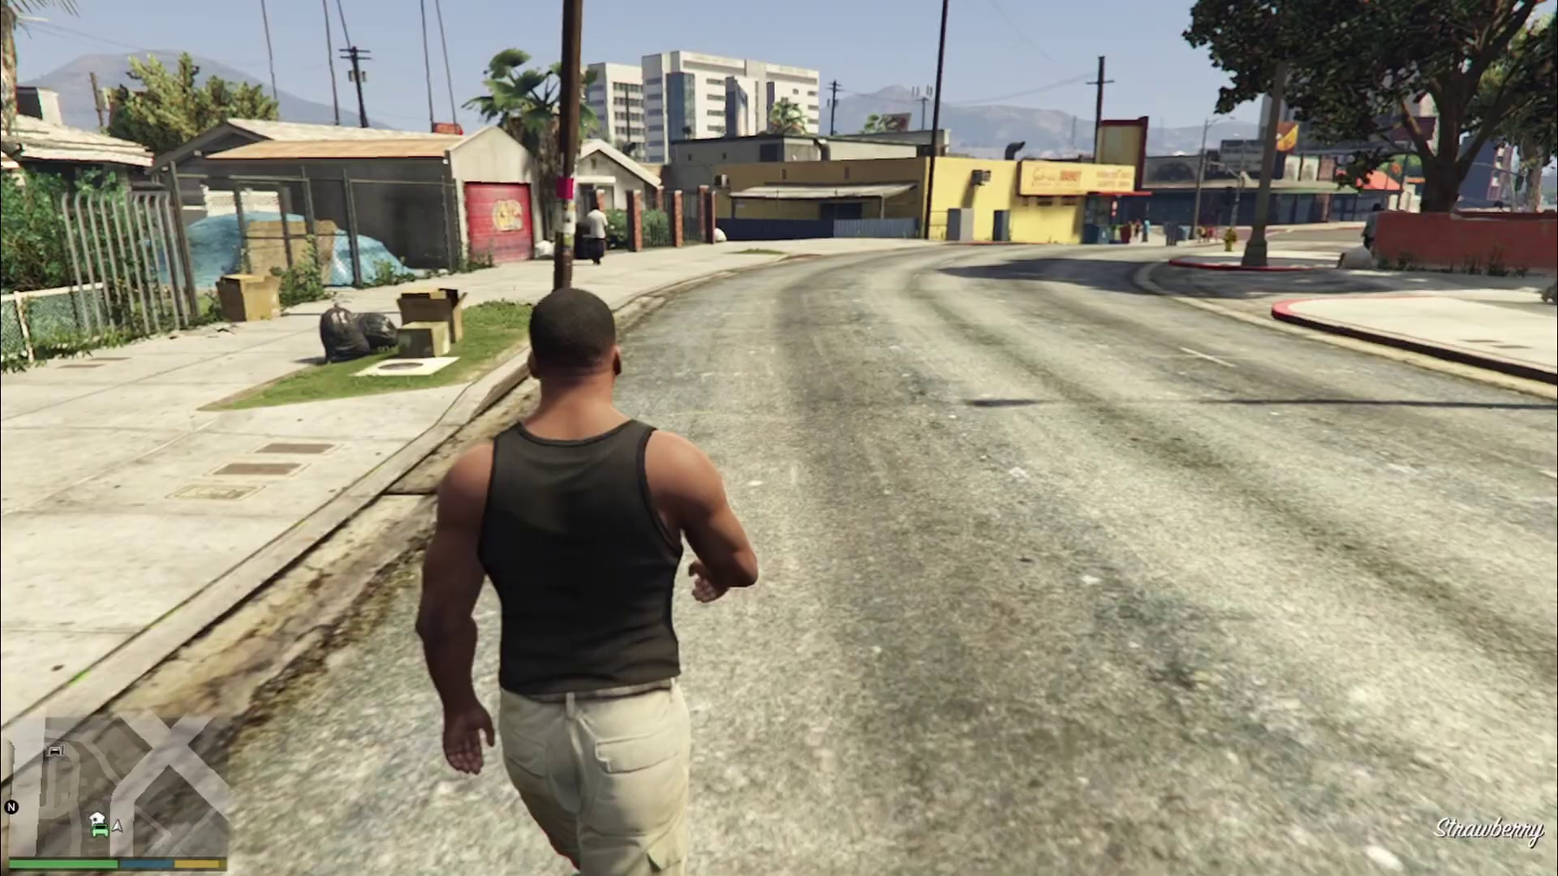
key("shift+w")
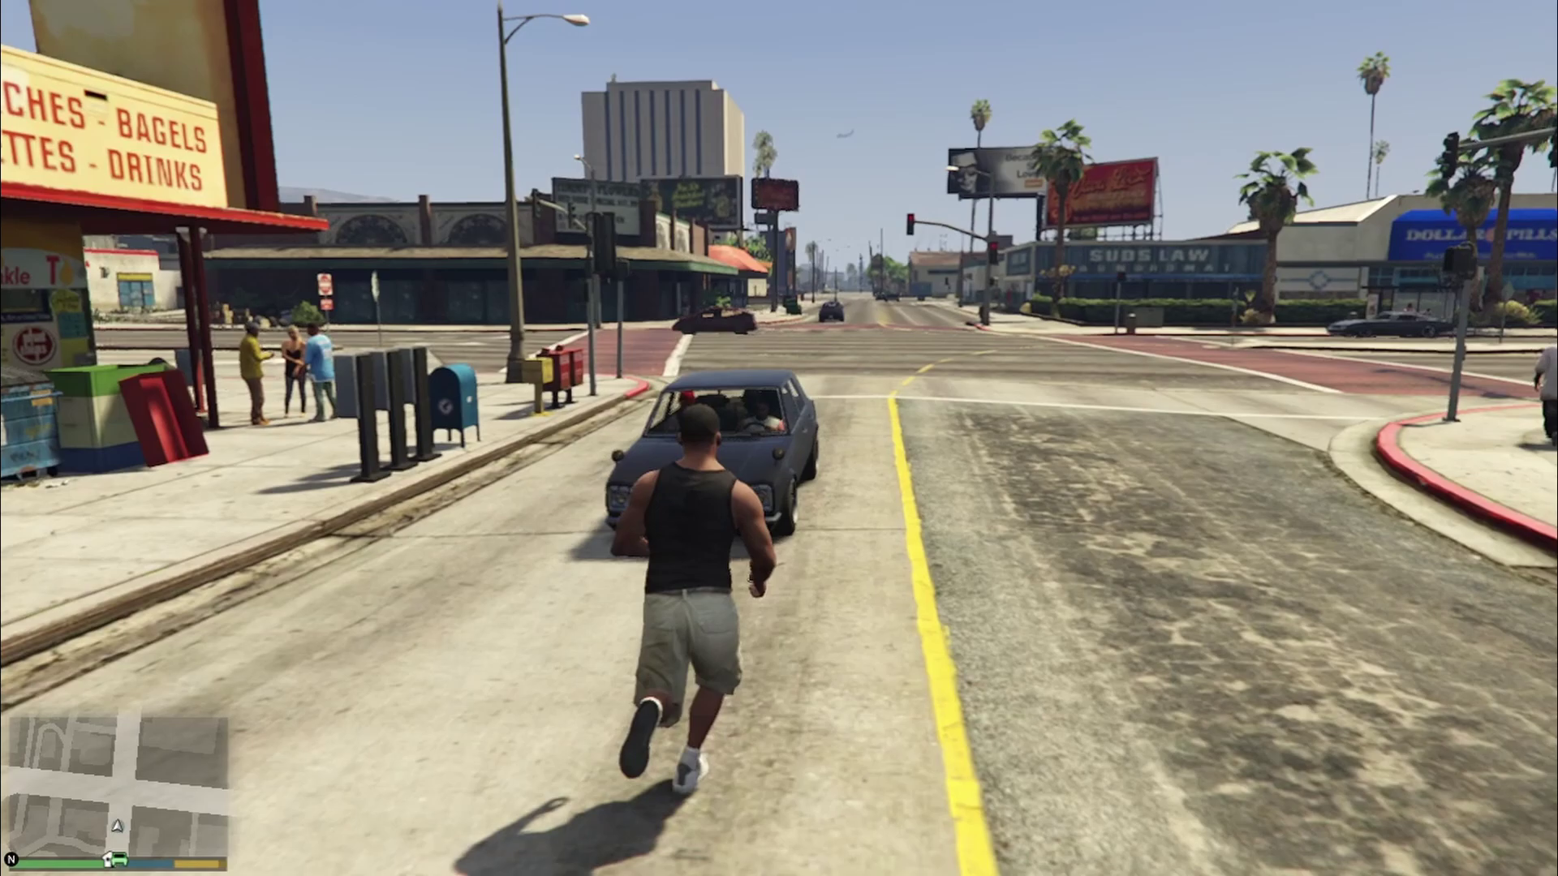
key("f")
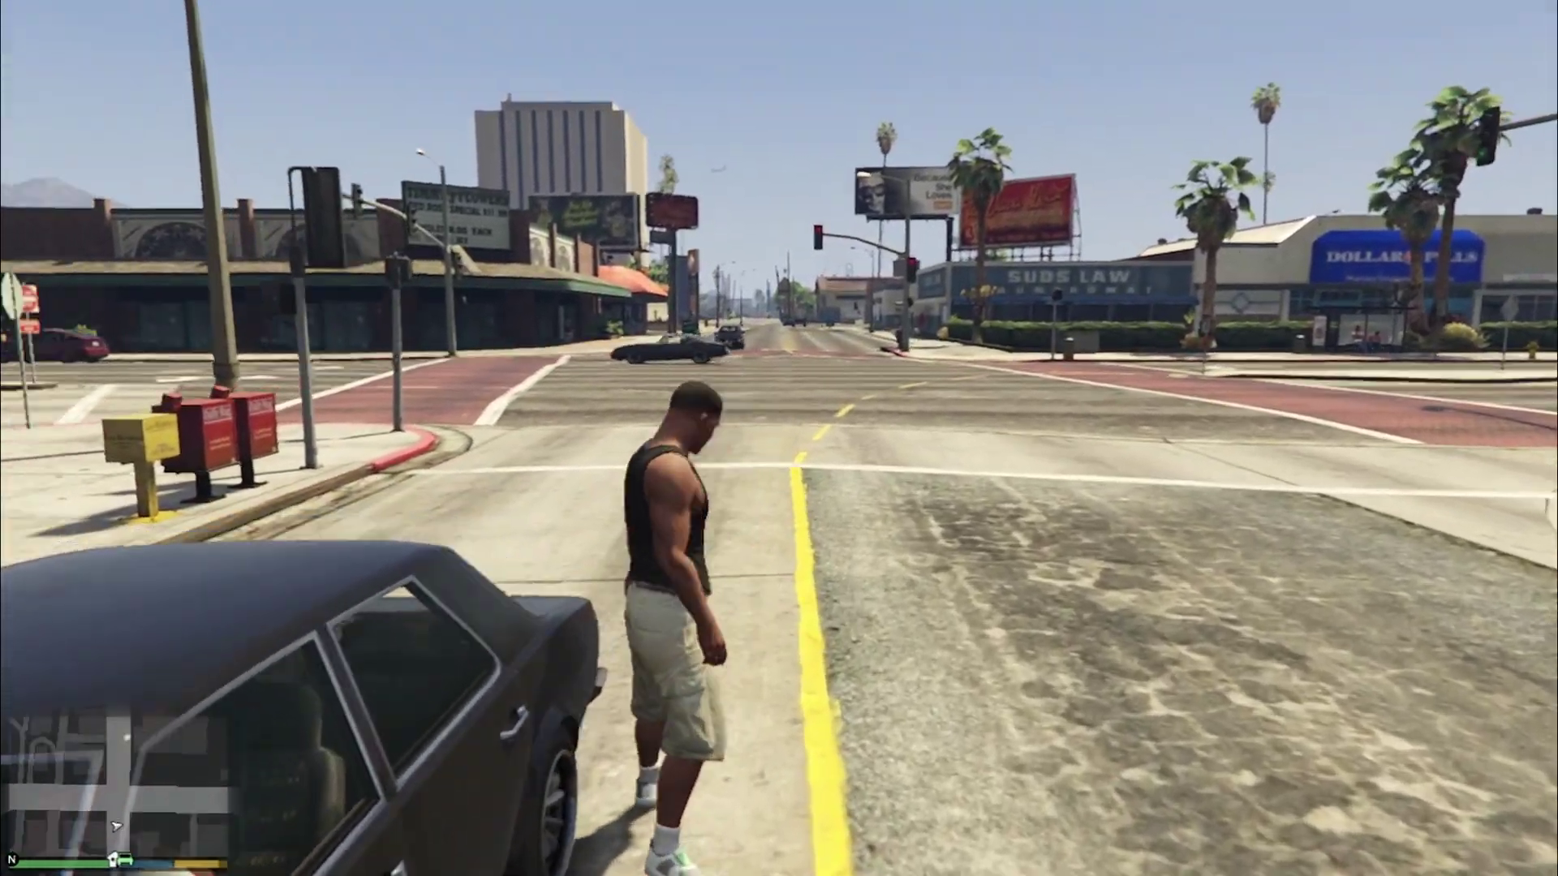